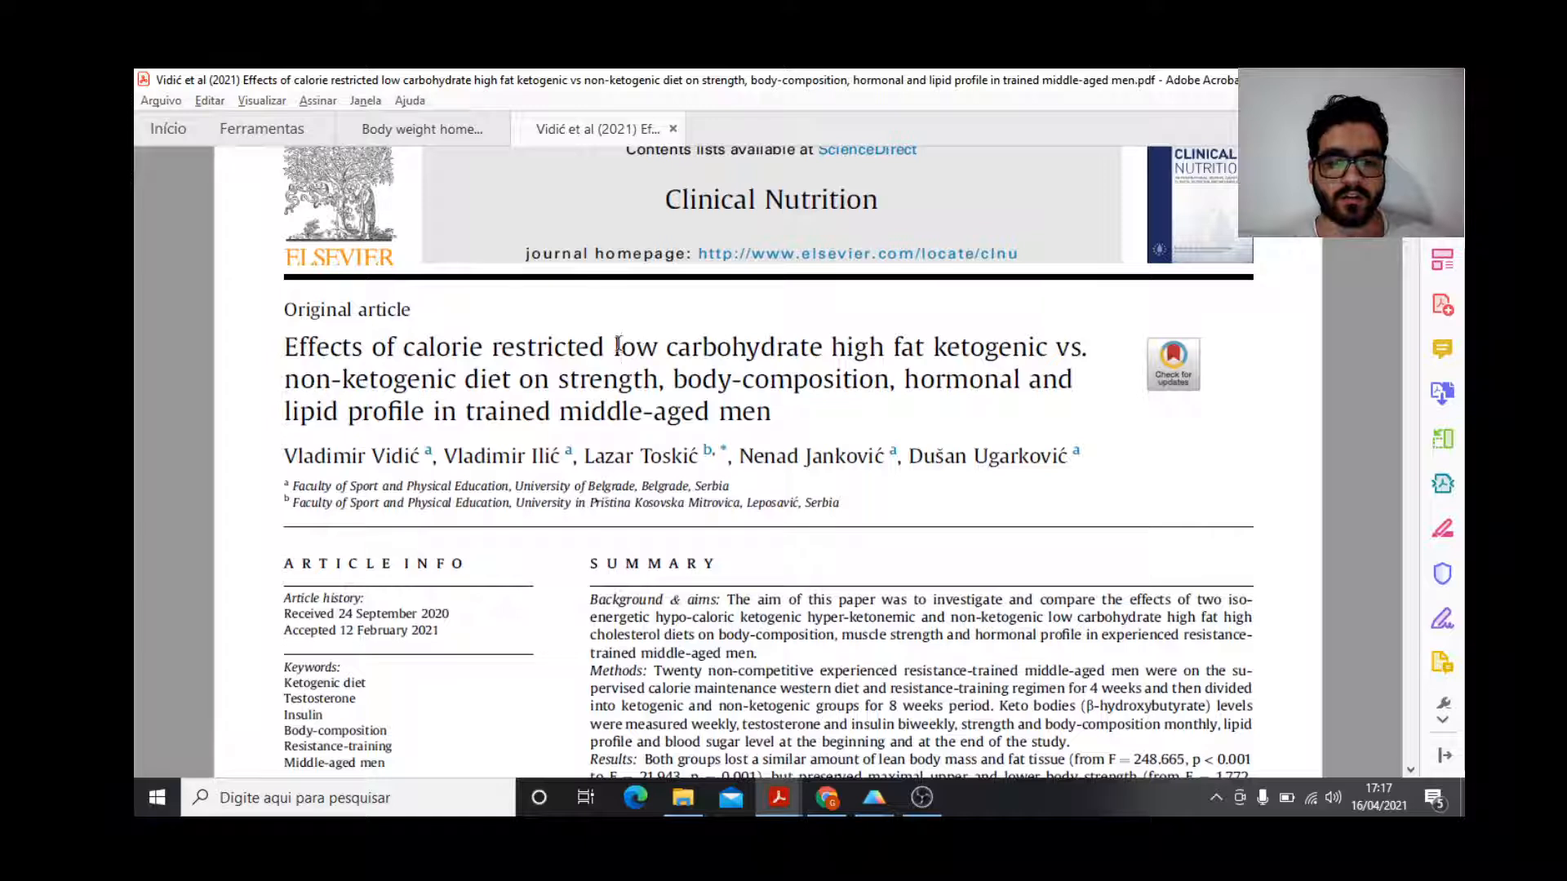
Examine the article title for the diets compared, the outcomes measured and the population studied.
{"action": "left_click_drag", "start_coordinate": [756, 344], "coordinate": [768, 343]}
{"action": "left_click_drag", "start_coordinate": [640, 347], "coordinate": [926, 348]}
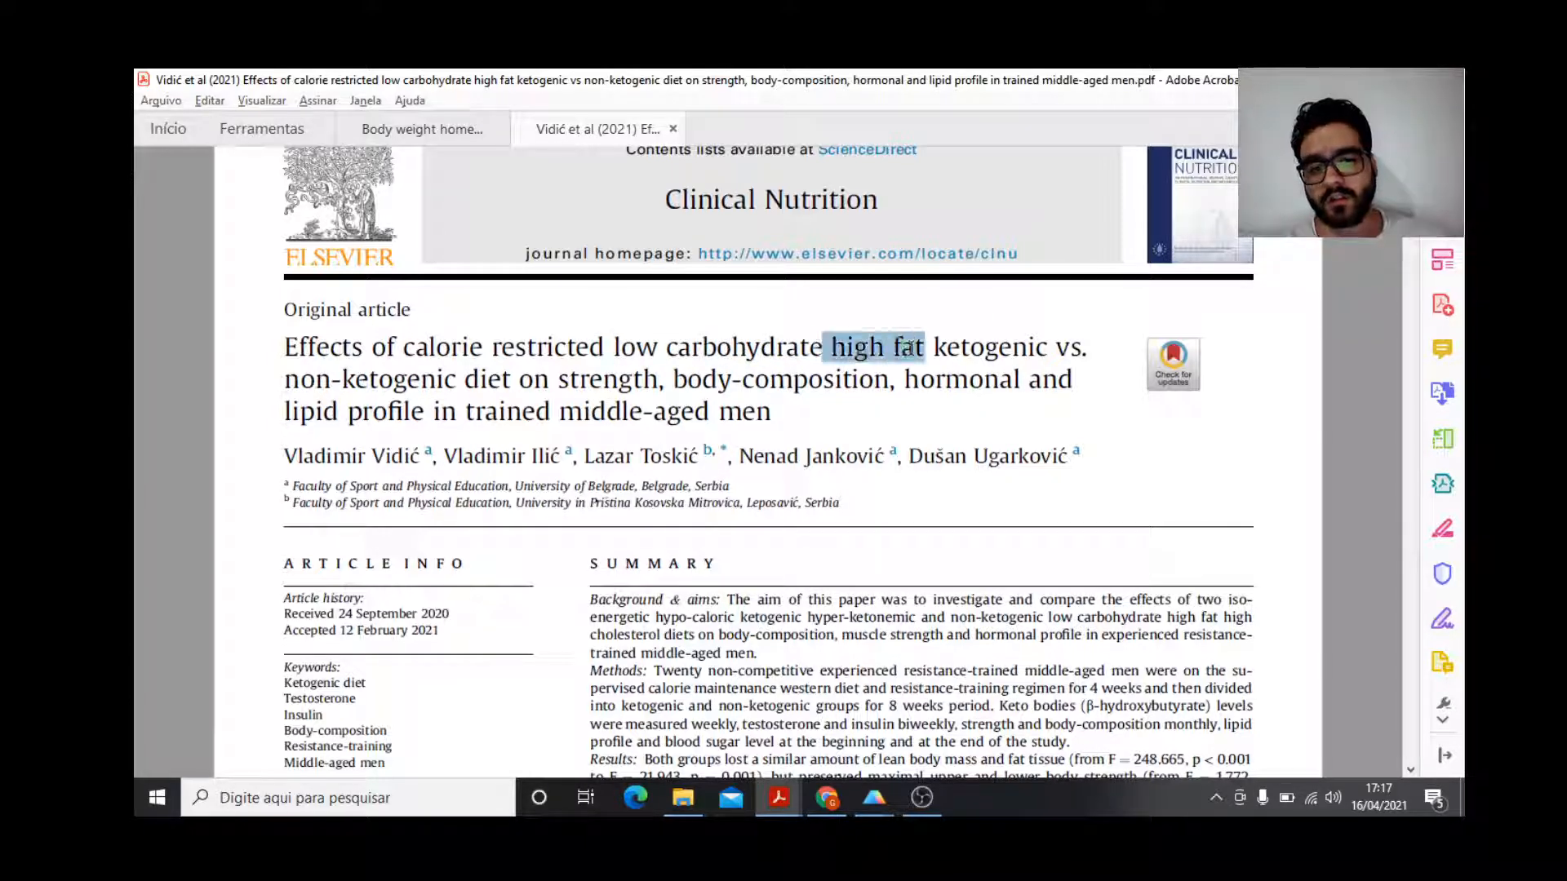
{"action": "left_click", "coordinate": [932, 348]}
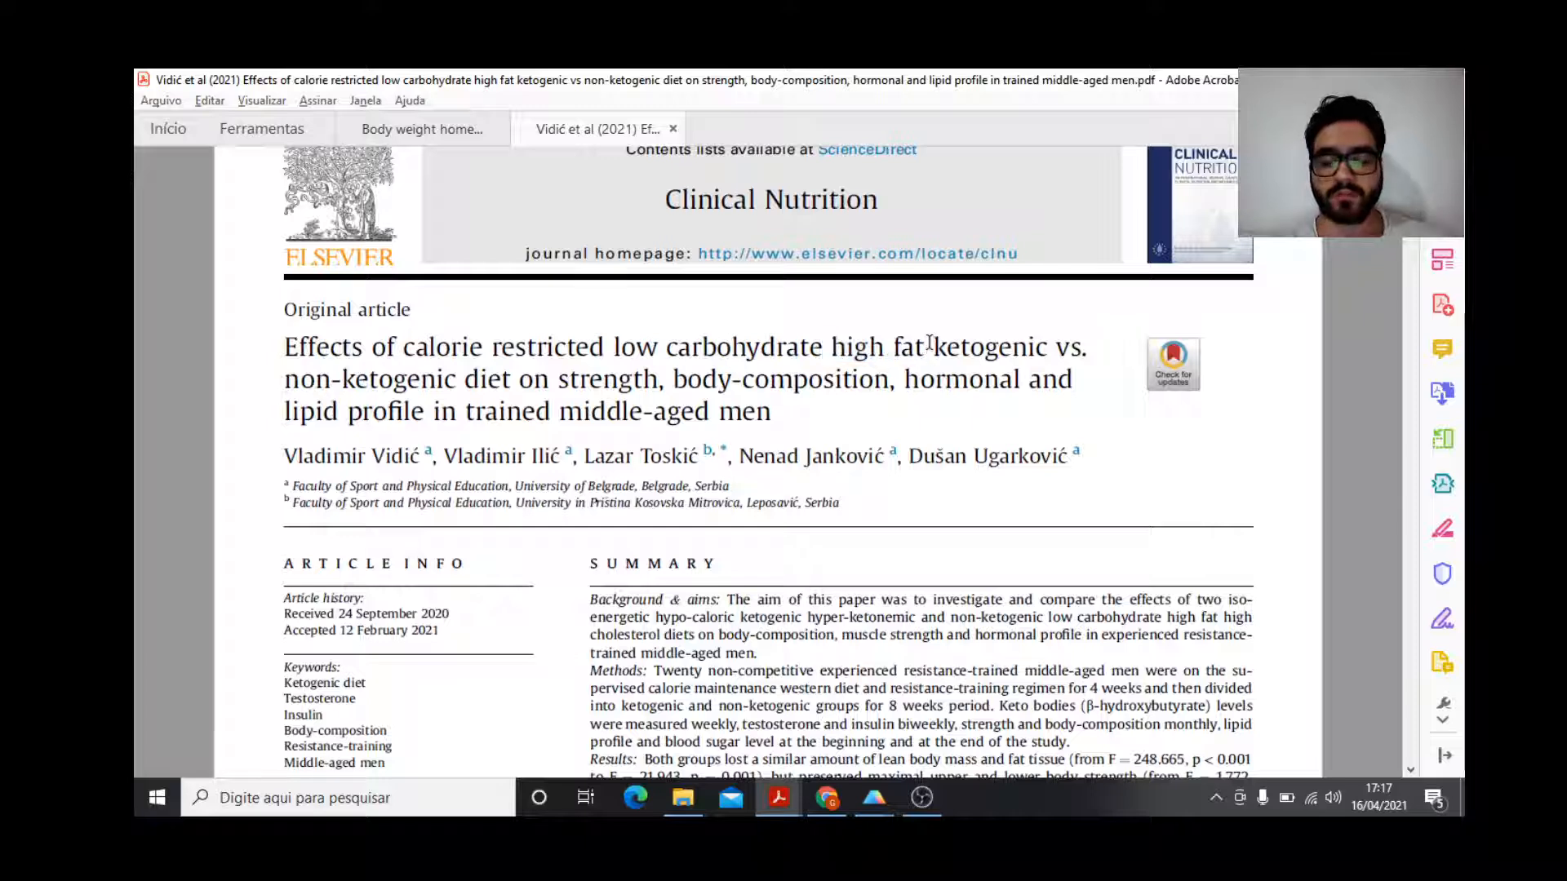
{"action": "left_click_drag", "start_coordinate": [935, 346], "coordinate": [1035, 350]}
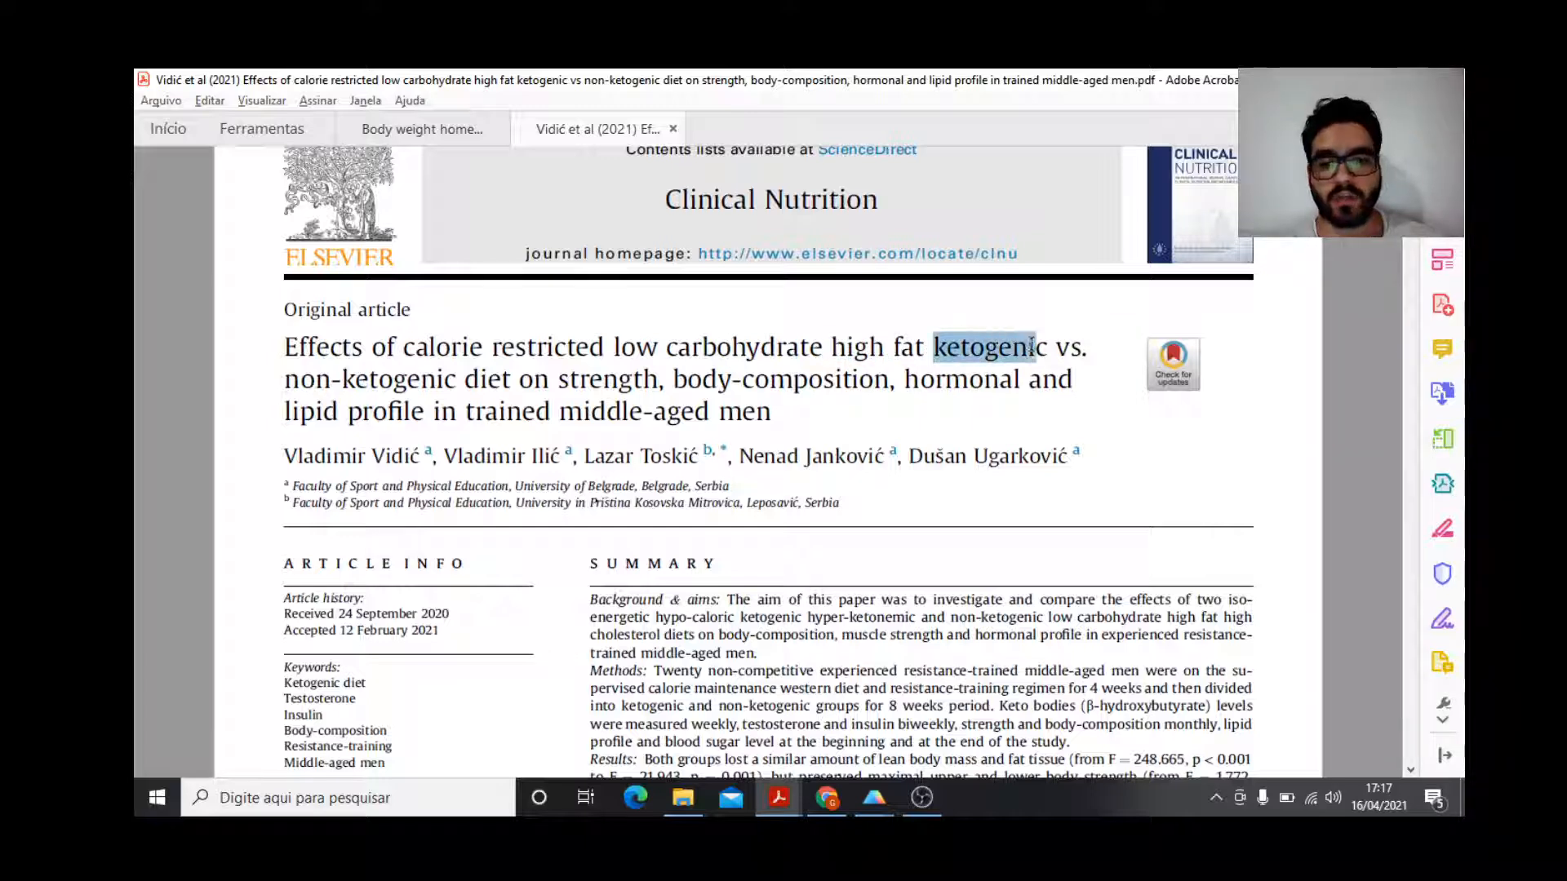
{"action": "left_click_drag", "start_coordinate": [301, 379], "coordinate": [1012, 390]}
{"action": "left_click", "coordinate": [569, 381]}
{"action": "left_click", "coordinate": [676, 382]}
{"action": "left_click", "coordinate": [919, 382]}
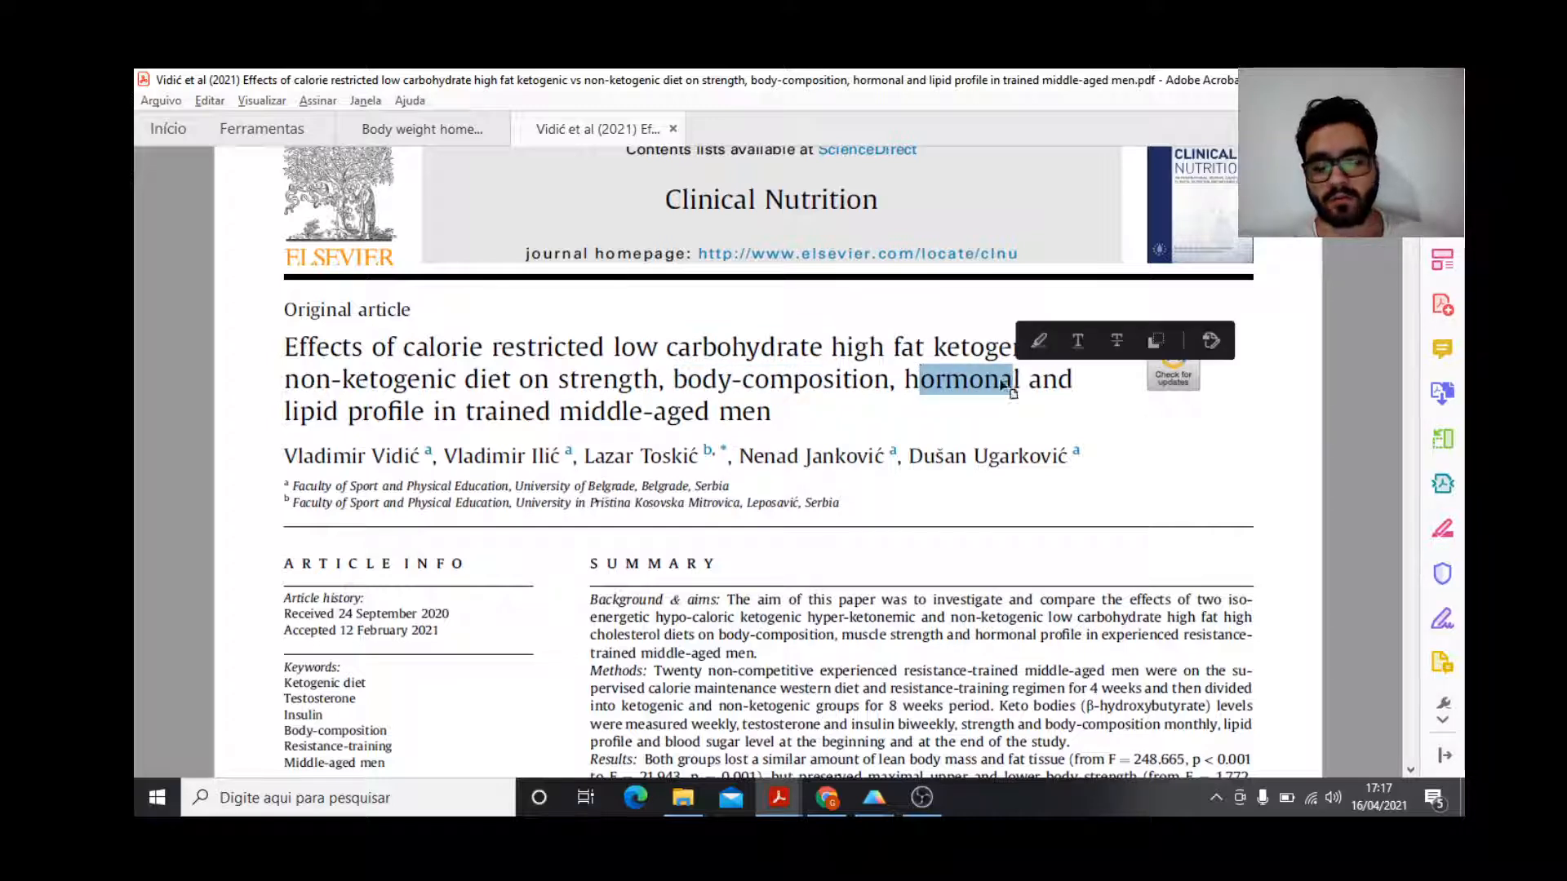
{"action": "left_click", "coordinate": [279, 408]}
{"action": "left_click_drag", "start_coordinate": [285, 410], "coordinate": [426, 411]}
{"action": "left_click", "coordinate": [475, 412]}
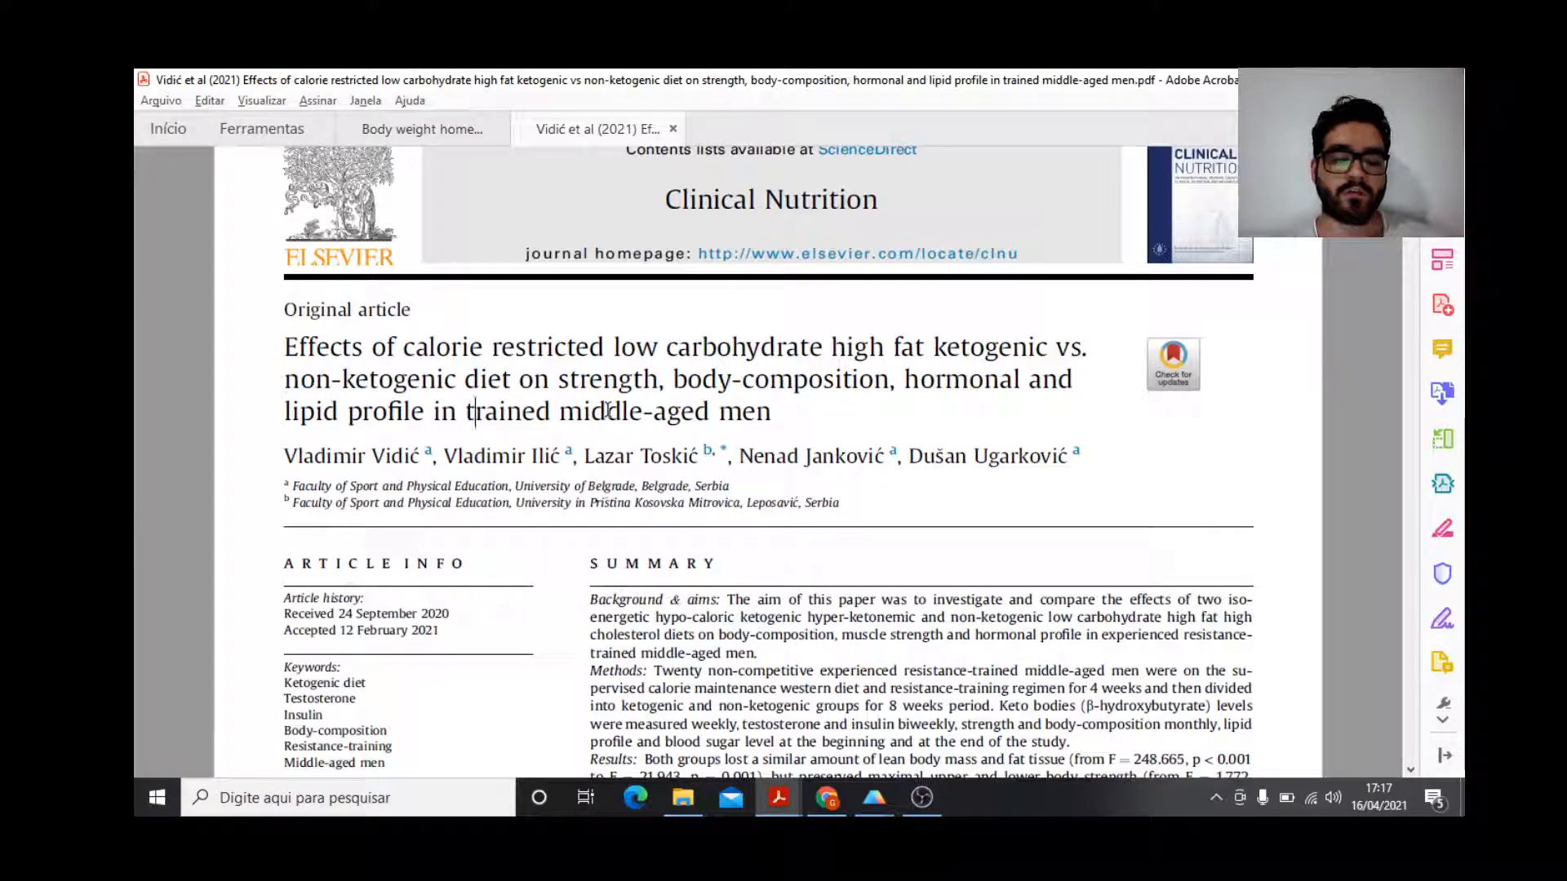
{"action": "left_click_drag", "start_coordinate": [585, 408], "coordinate": [700, 410]}
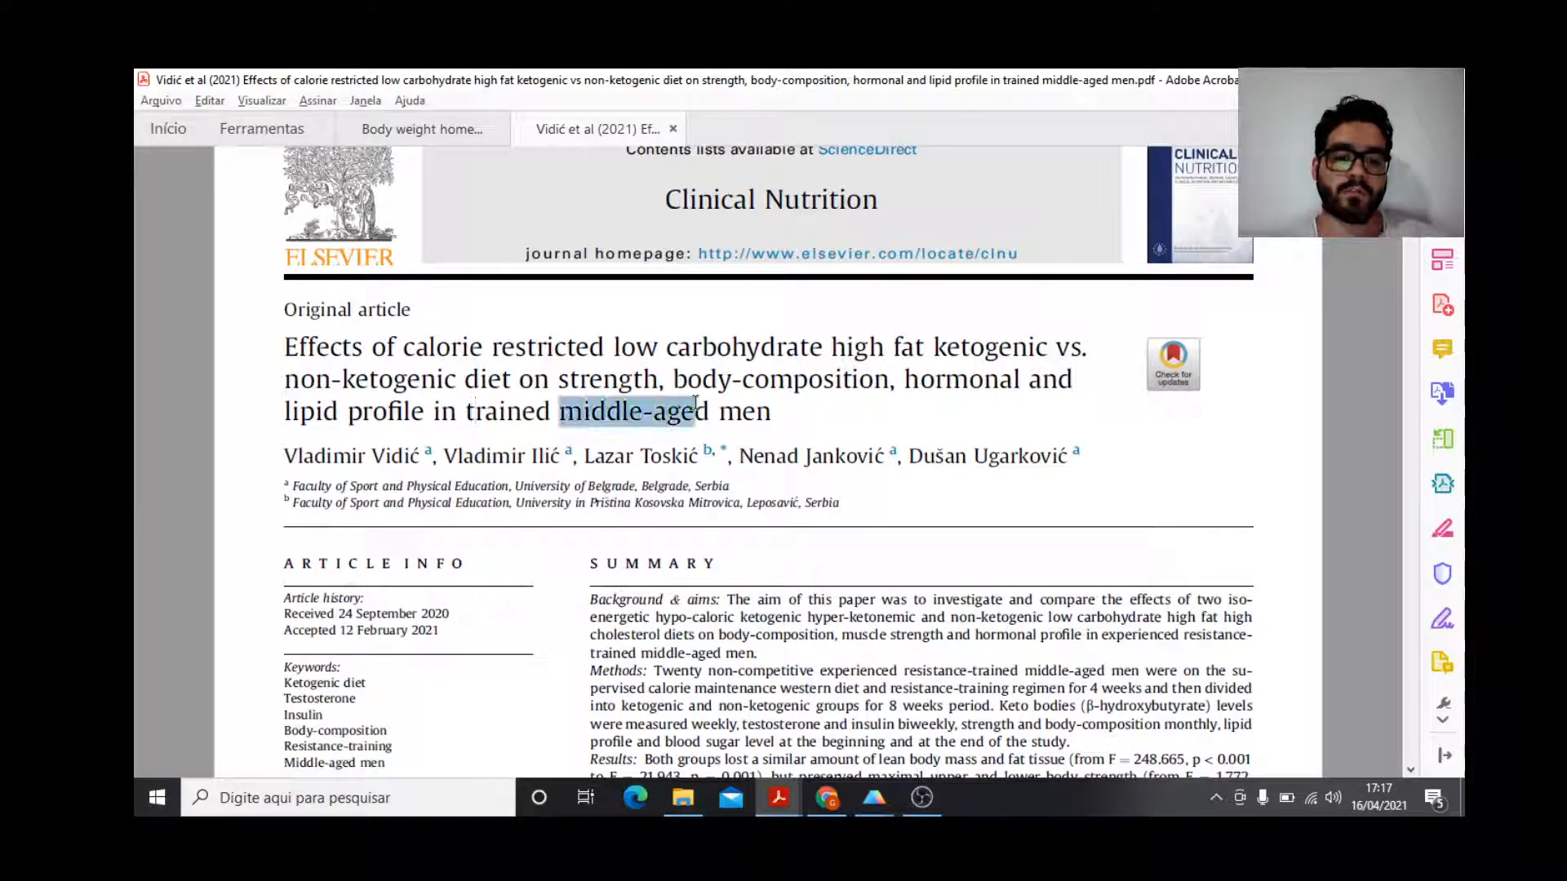
{"action": "left_click_drag", "start_coordinate": [465, 410], "coordinate": [559, 416]}
Read through the article's summary and skim the introduction and the material and methods section.
{"action": "scroll", "coordinate": [612, 445], "scroll_direction": "down", "scroll_amount": 2}
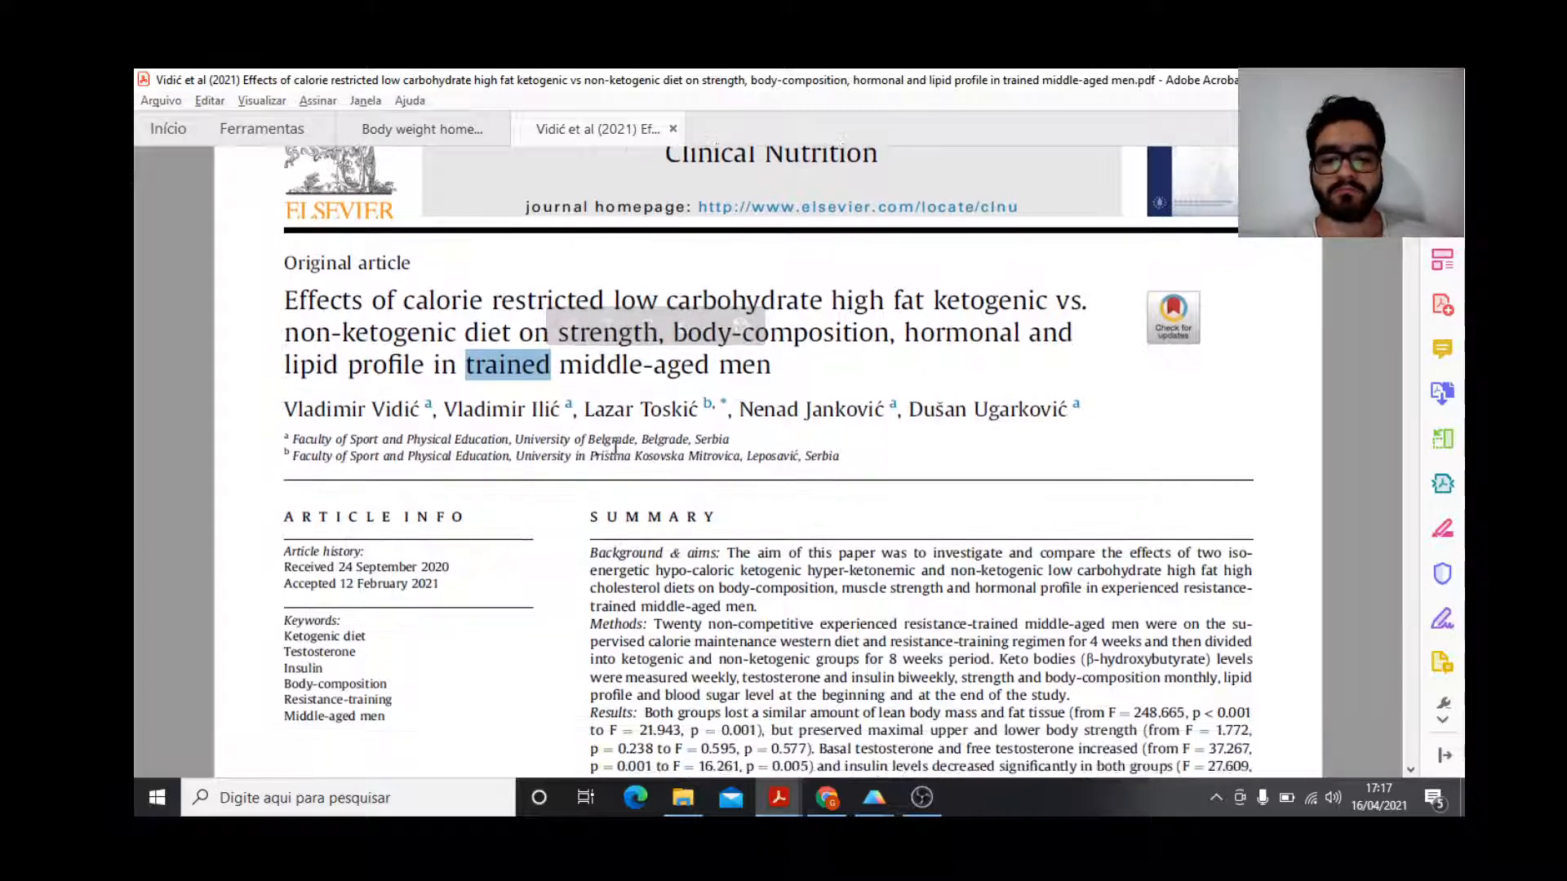
{"action": "scroll", "coordinate": [615, 447], "scroll_direction": "down", "scroll_amount": 1}
{"action": "left_click", "coordinate": [837, 536]}
{"action": "scroll", "coordinate": [834, 514], "scroll_direction": "down", "scroll_amount": 5}
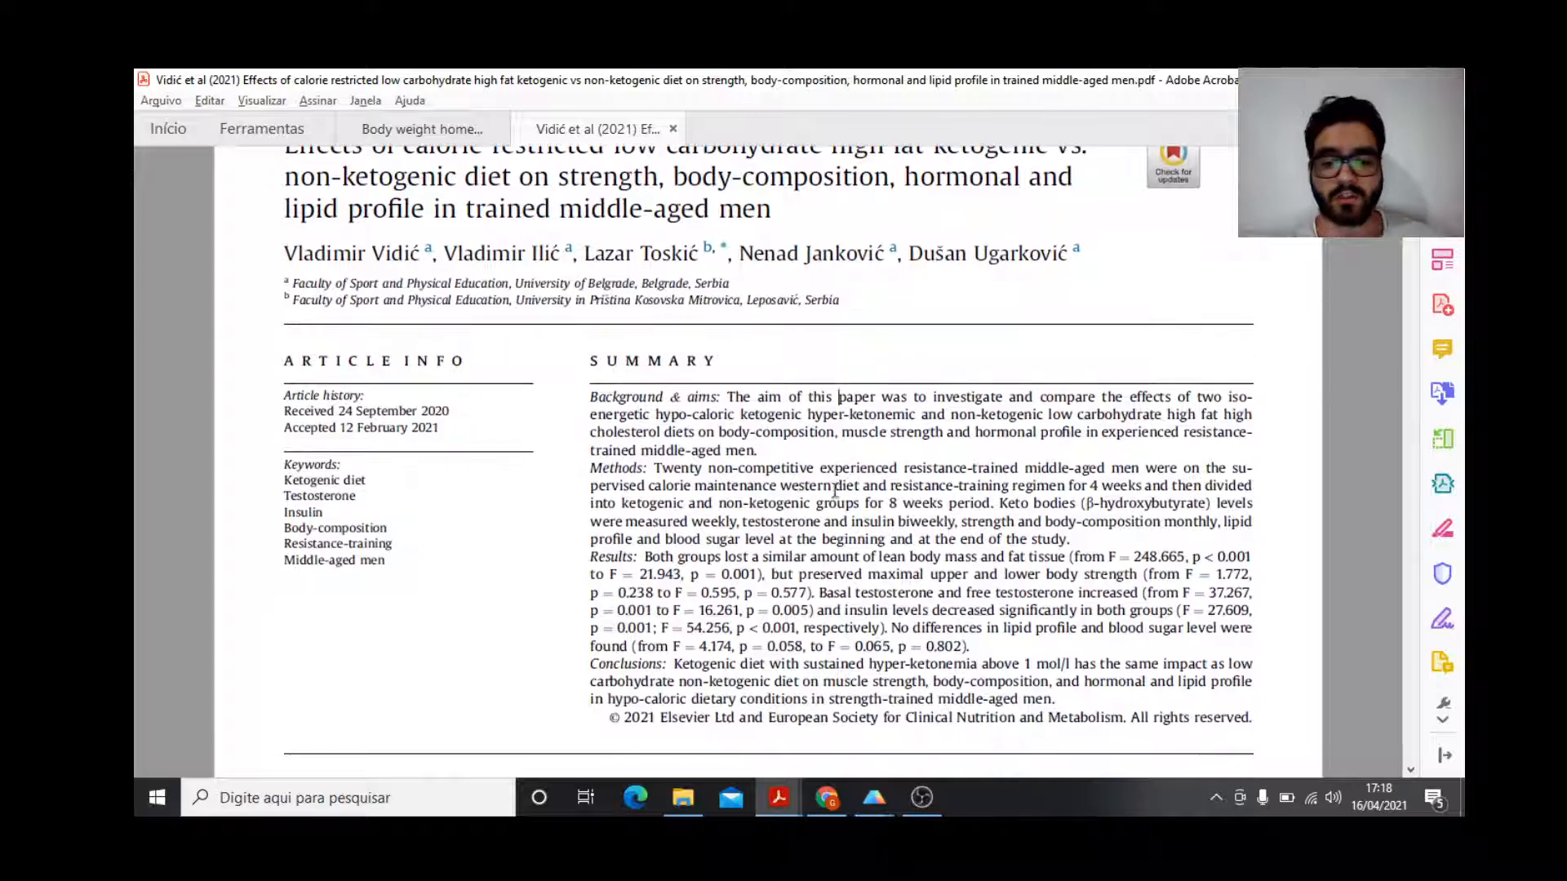
{"action": "scroll", "coordinate": [739, 656], "scroll_direction": "down", "scroll_amount": 1}
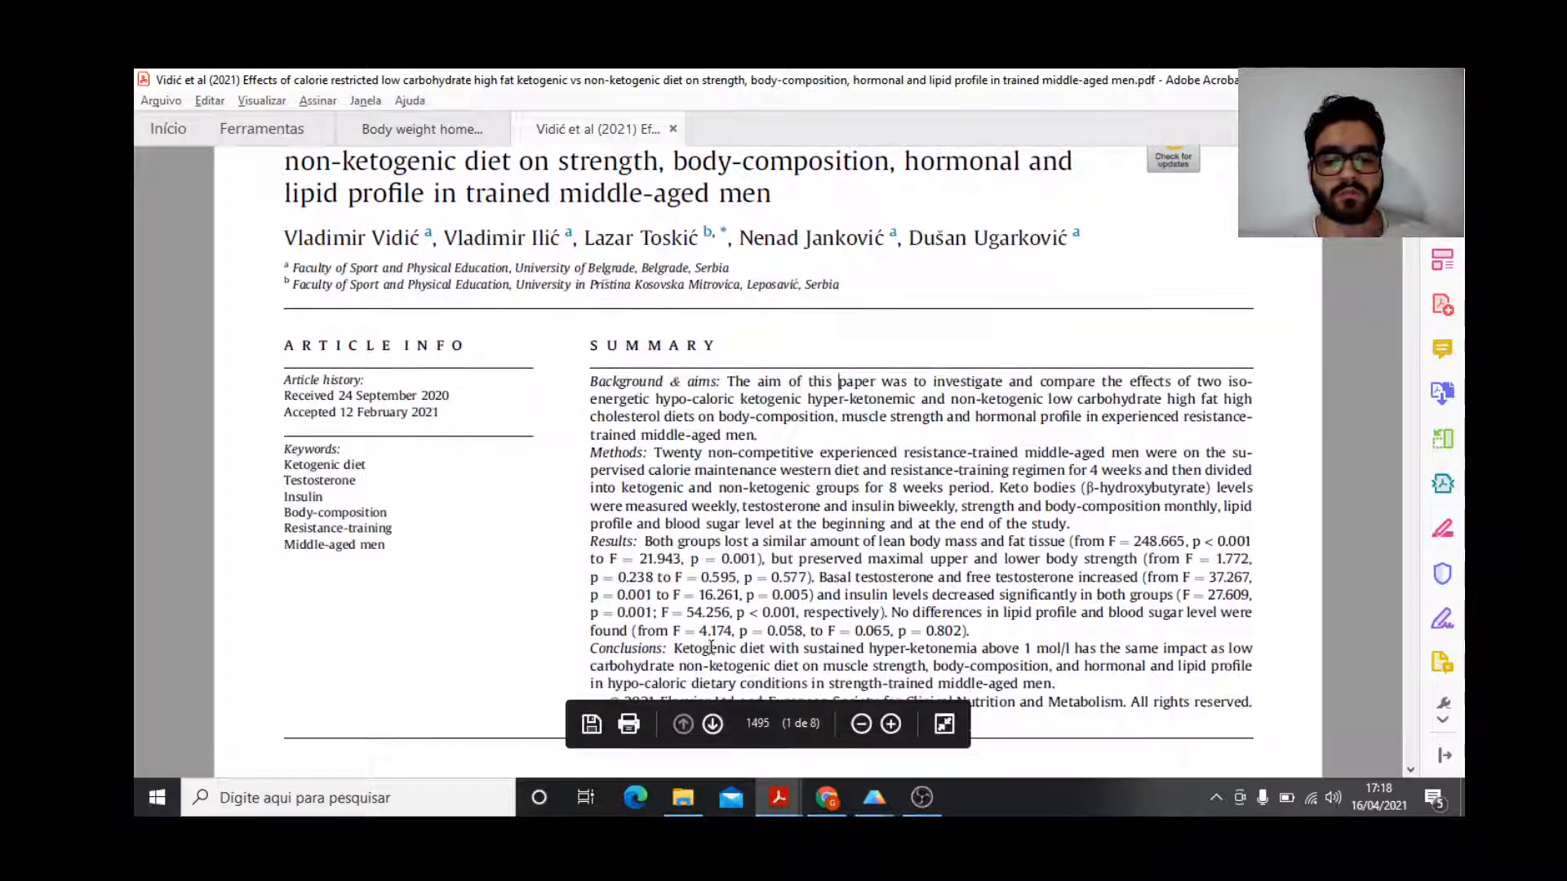
{"action": "scroll", "coordinate": [711, 647], "scroll_direction": "up", "scroll_amount": 3}
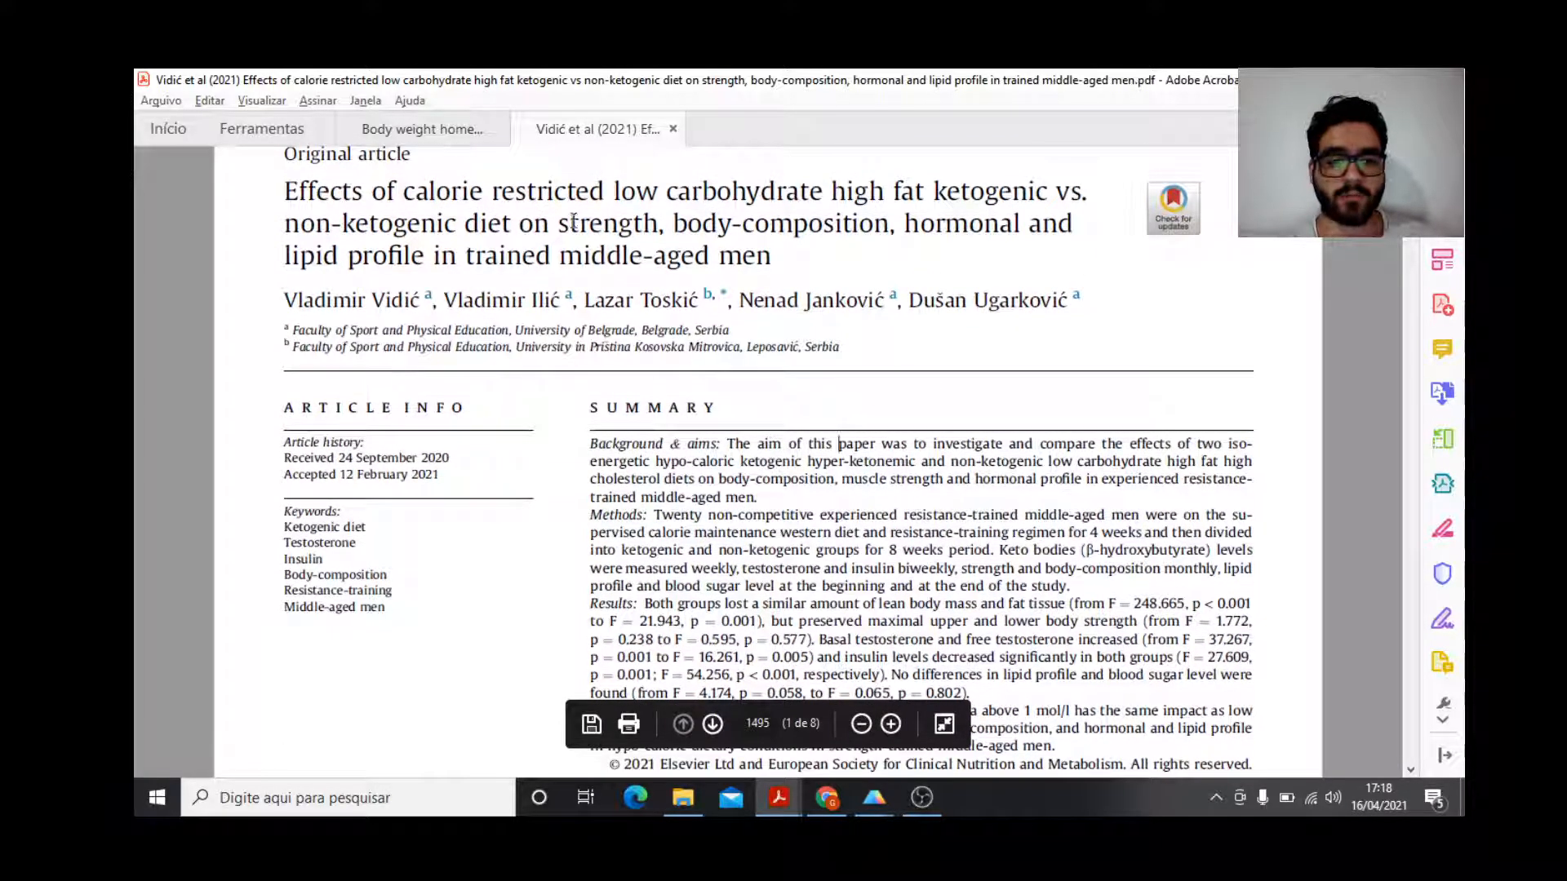
{"action": "left_click_drag", "start_coordinate": [560, 222], "coordinate": [763, 255]}
{"action": "left_click", "coordinate": [676, 255]}
{"action": "scroll", "coordinate": [666, 557], "scroll_direction": "down", "scroll_amount": 2}
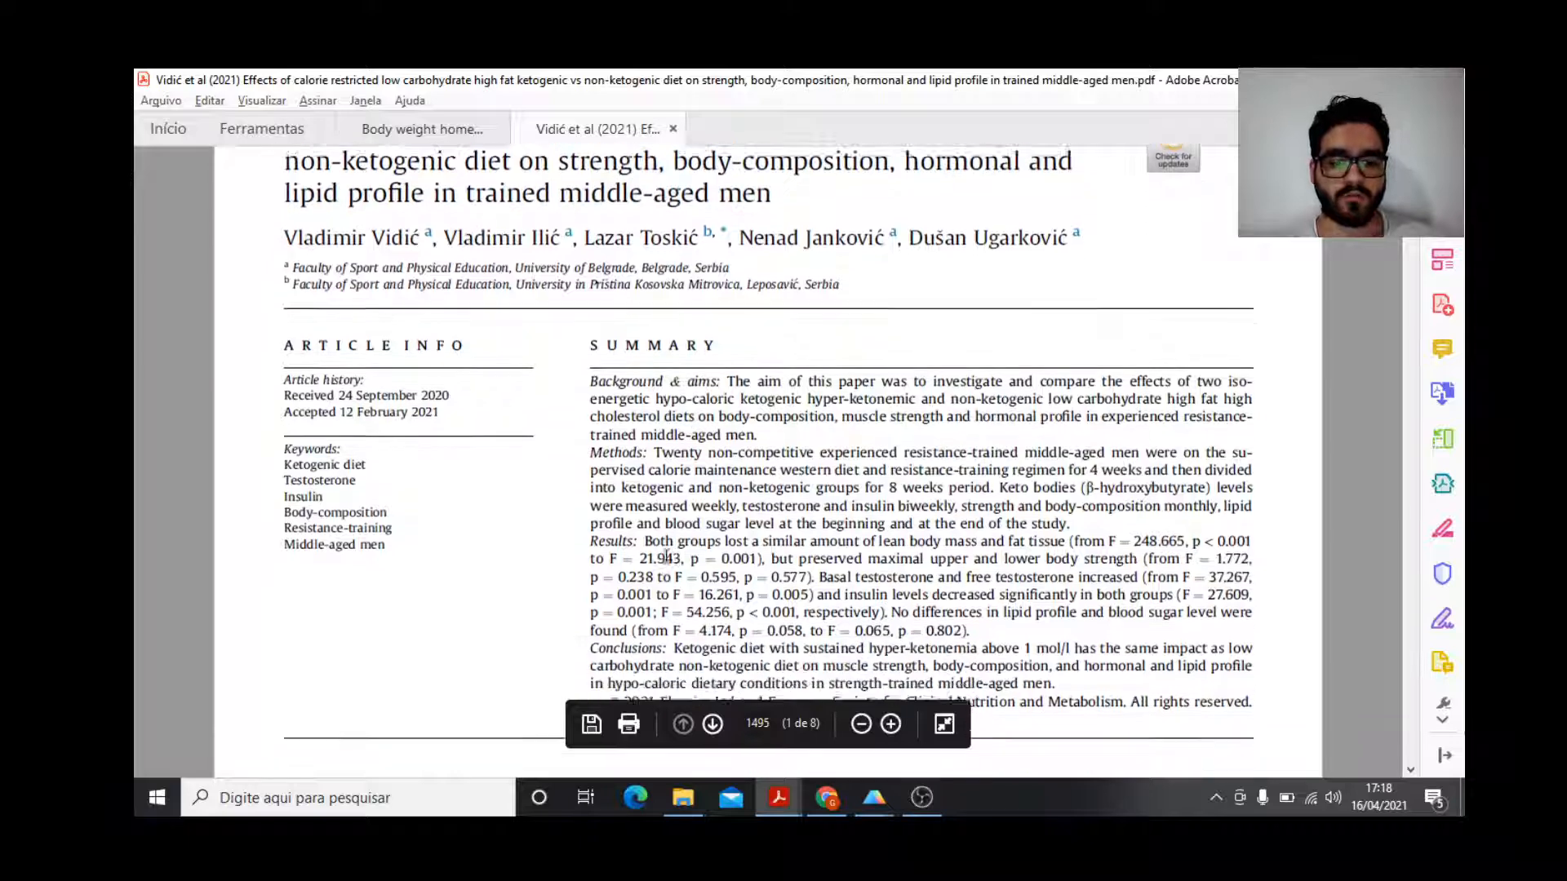
{"action": "scroll", "coordinate": [667, 557], "scroll_direction": "down", "scroll_amount": 5}
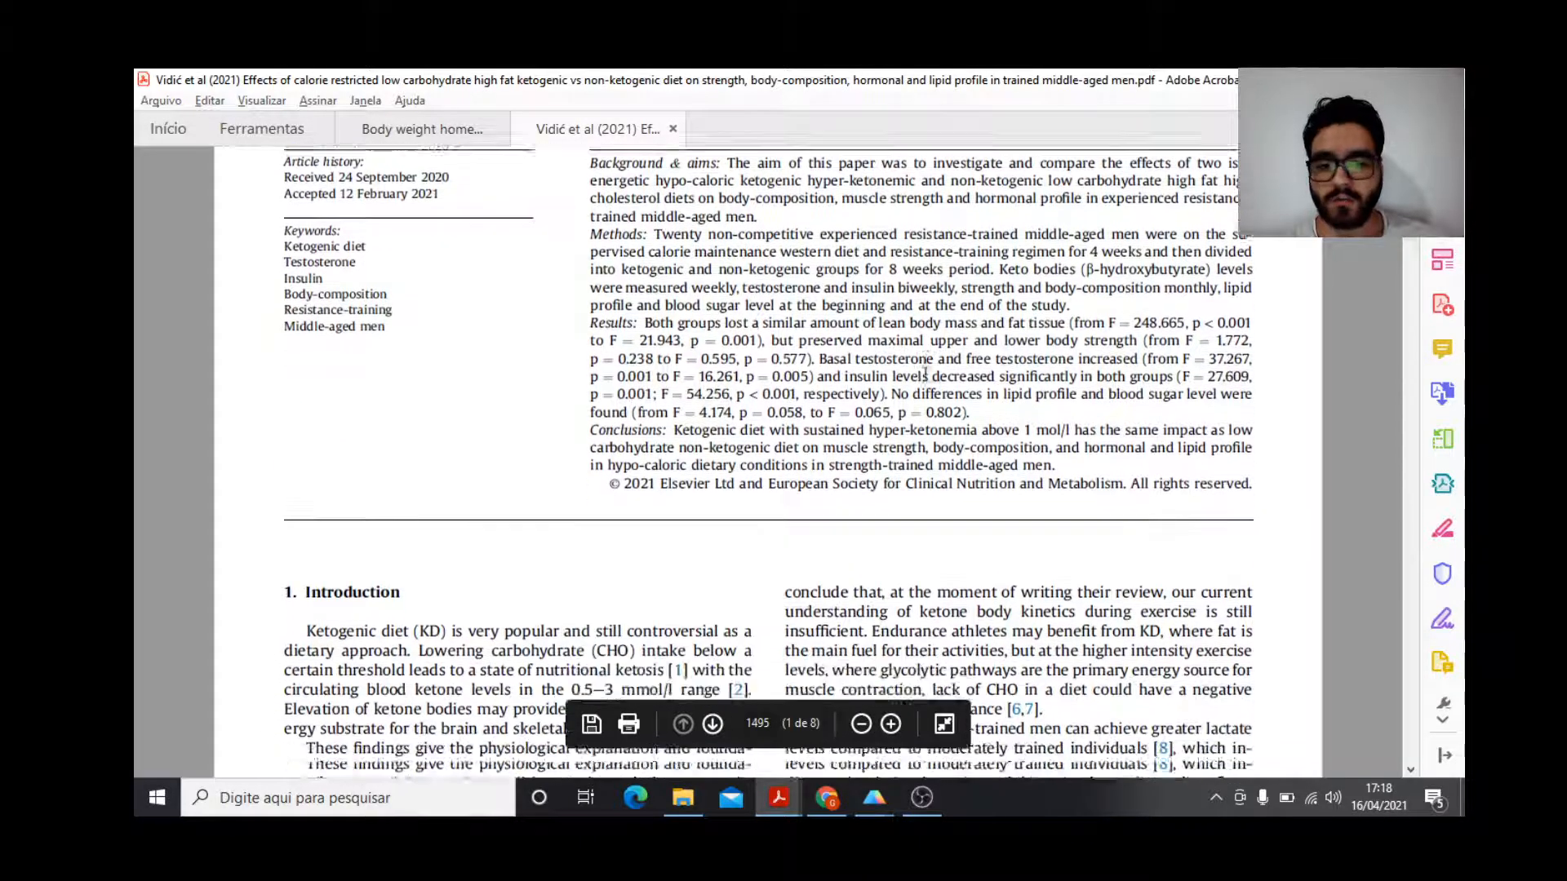
{"action": "scroll", "coordinate": [925, 373], "scroll_direction": "down", "scroll_amount": 5}
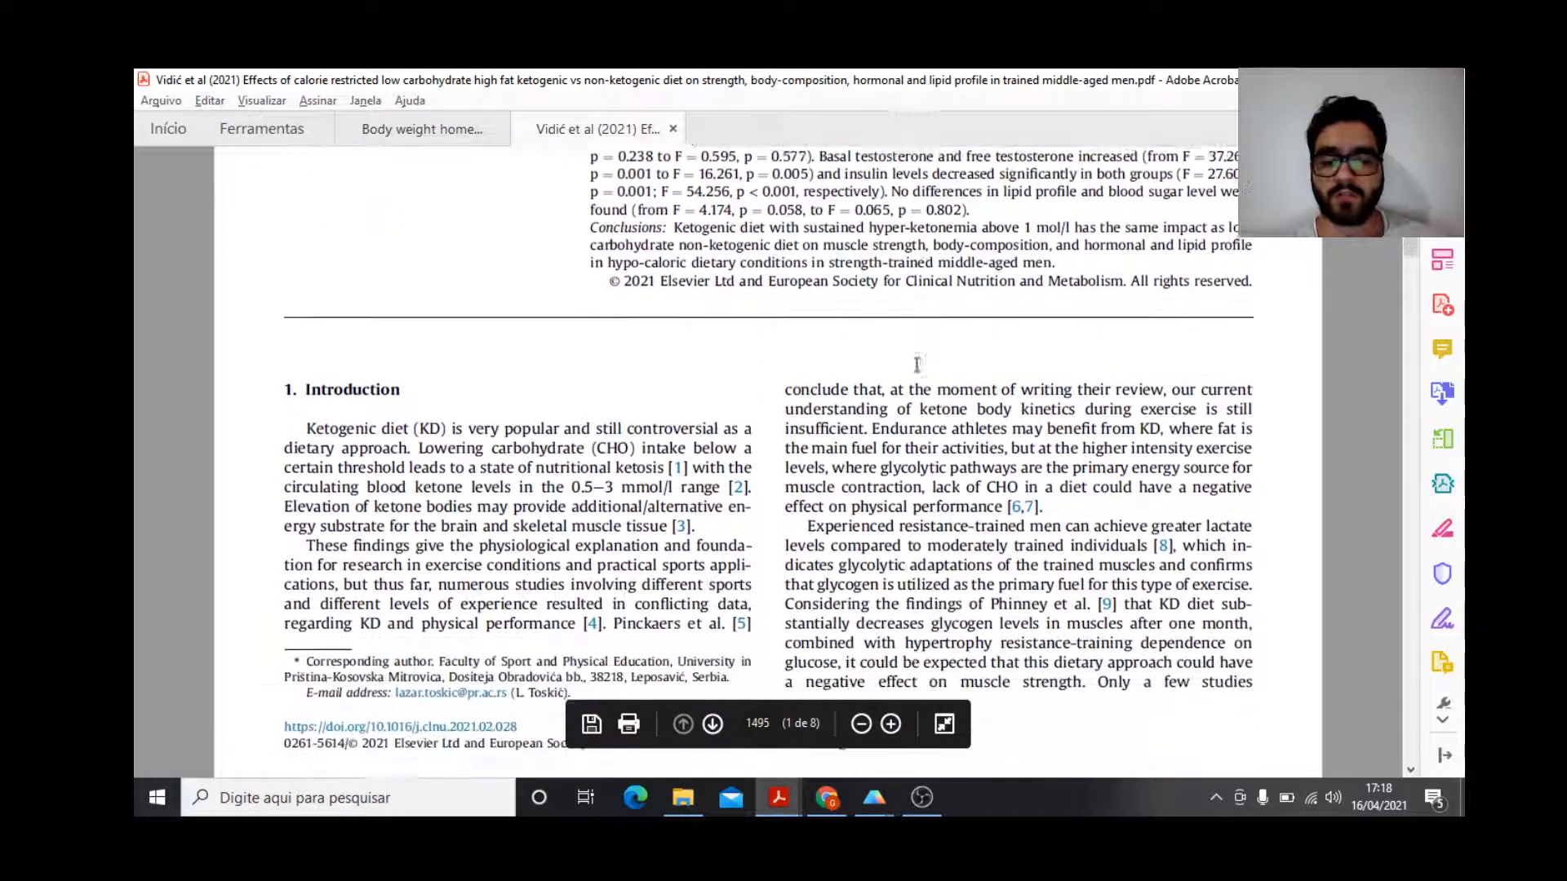
{"action": "scroll", "coordinate": [916, 364], "scroll_direction": "down", "scroll_amount": 20}
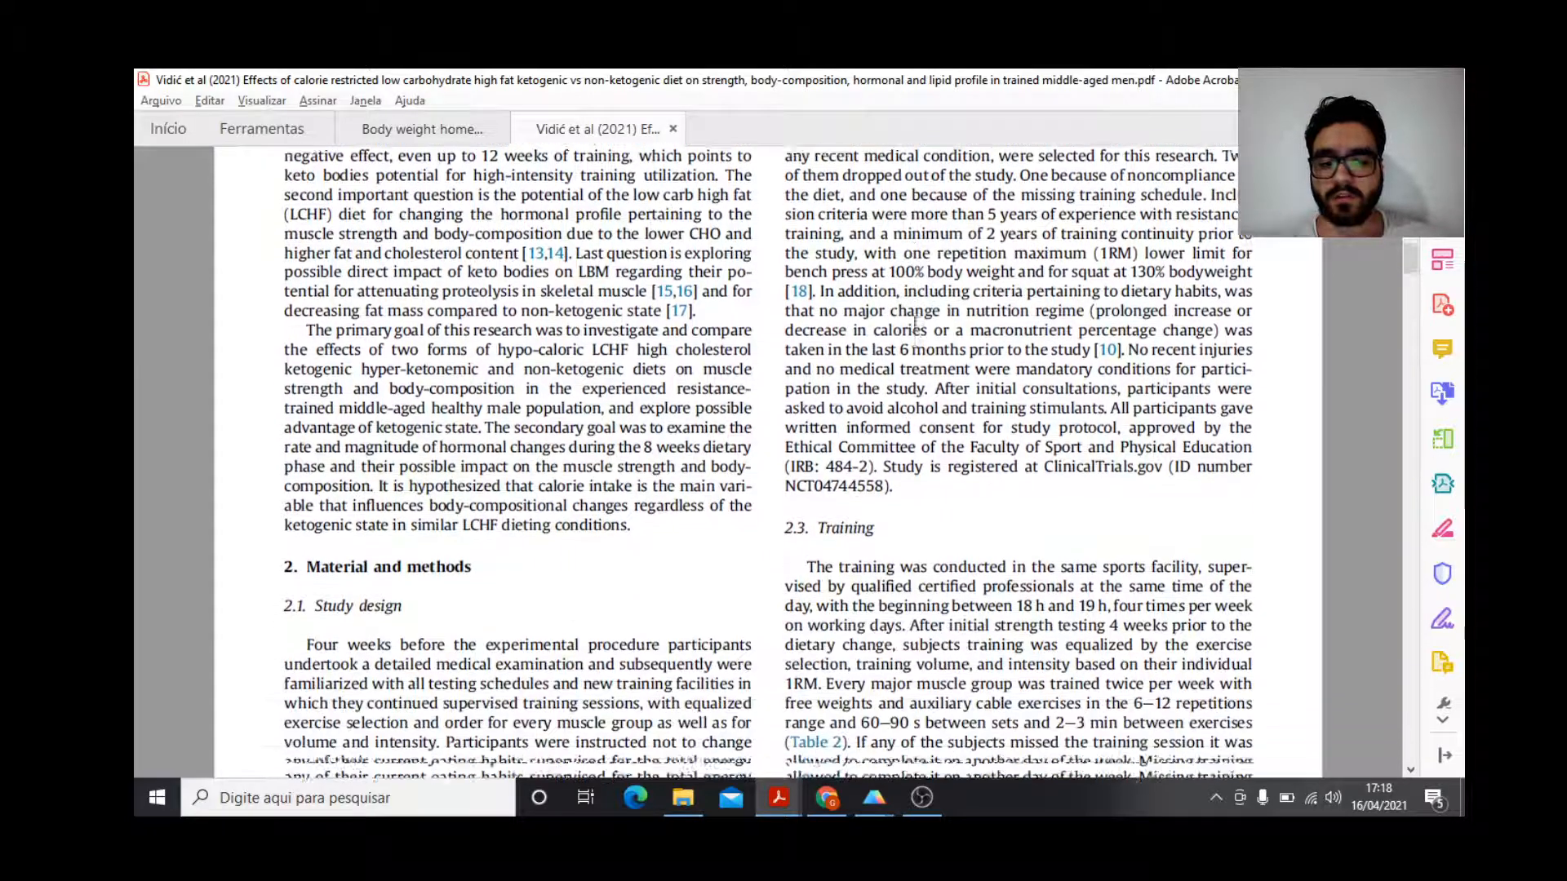
{"action": "scroll", "coordinate": [914, 323], "scroll_direction": "down", "scroll_amount": 5}
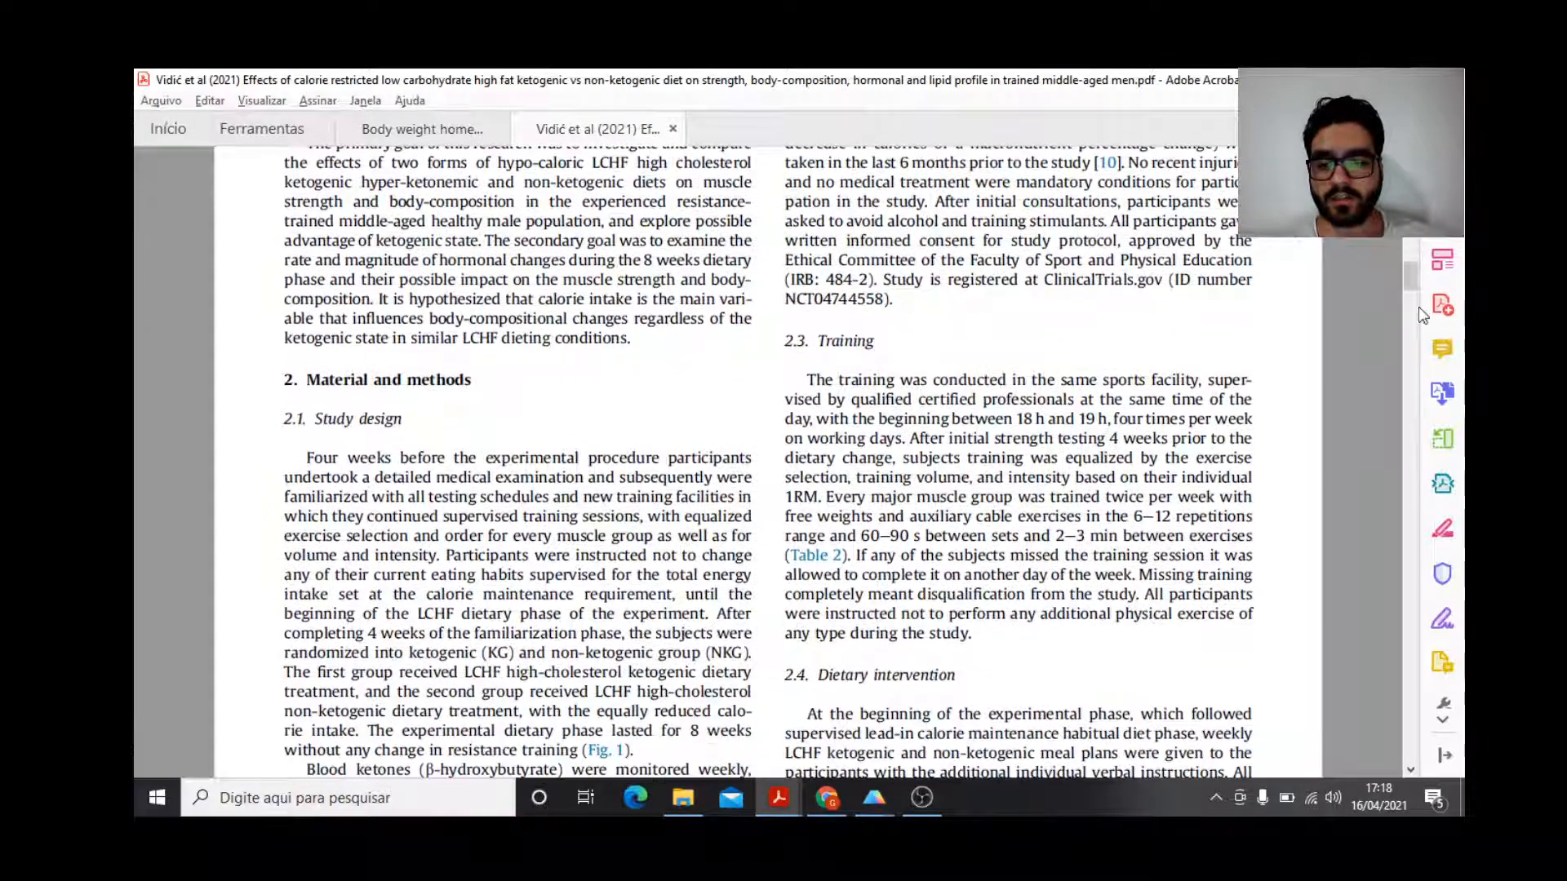
Examine the Fig. 1 Consort diagram for group allocation and the Table 4 descriptive statistics for both diet groups.
{"action": "left_click_drag", "start_coordinate": [1415, 273], "coordinate": [1398, 322]}
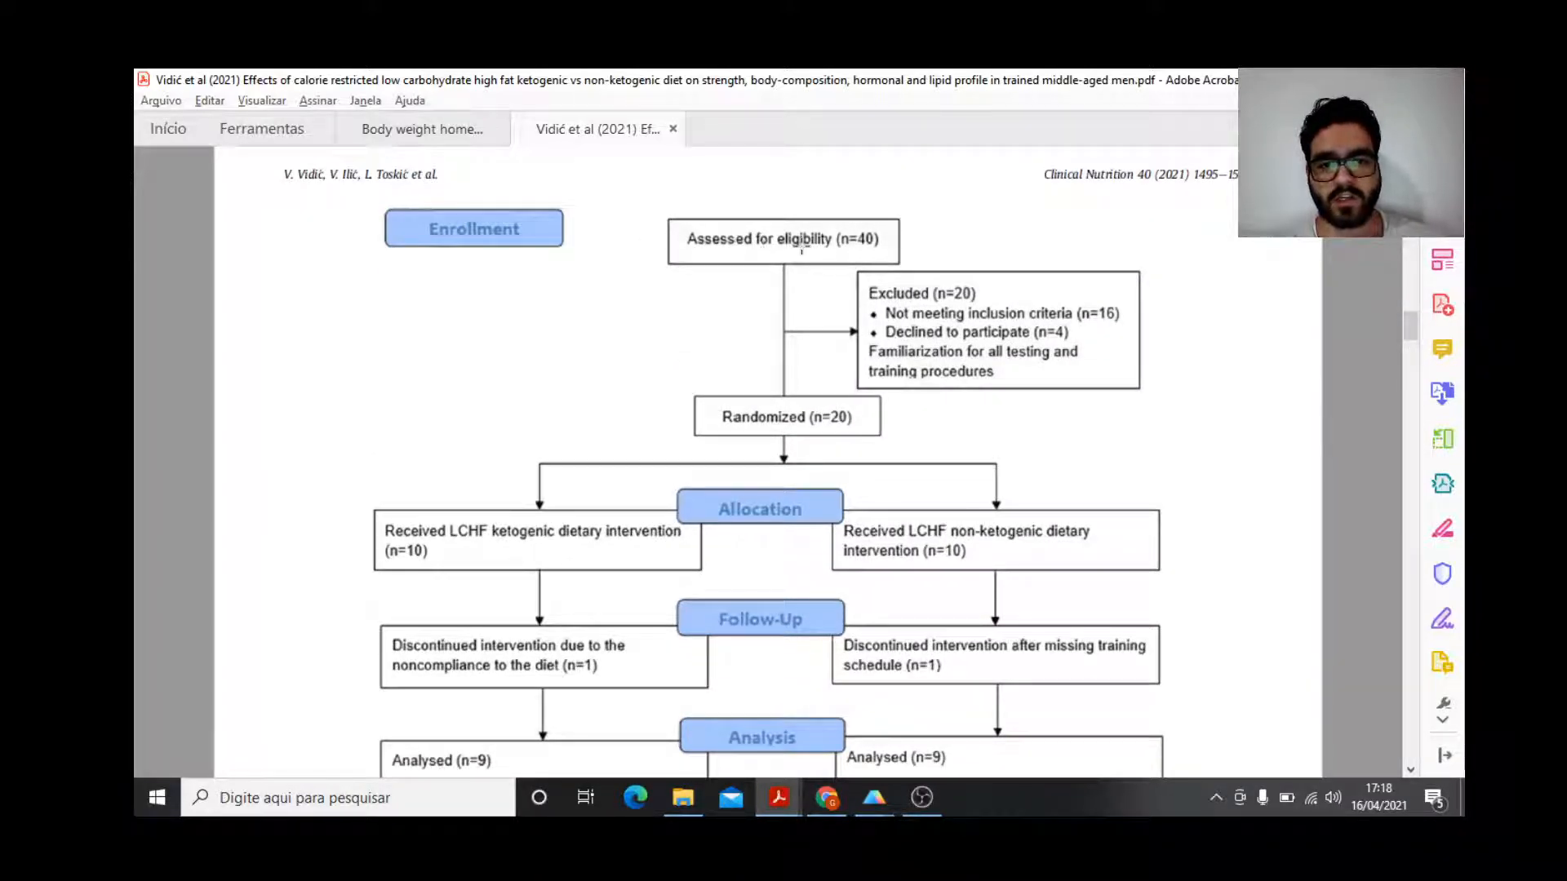
{"action": "scroll", "coordinate": [801, 244], "scroll_direction": "down", "scroll_amount": 3}
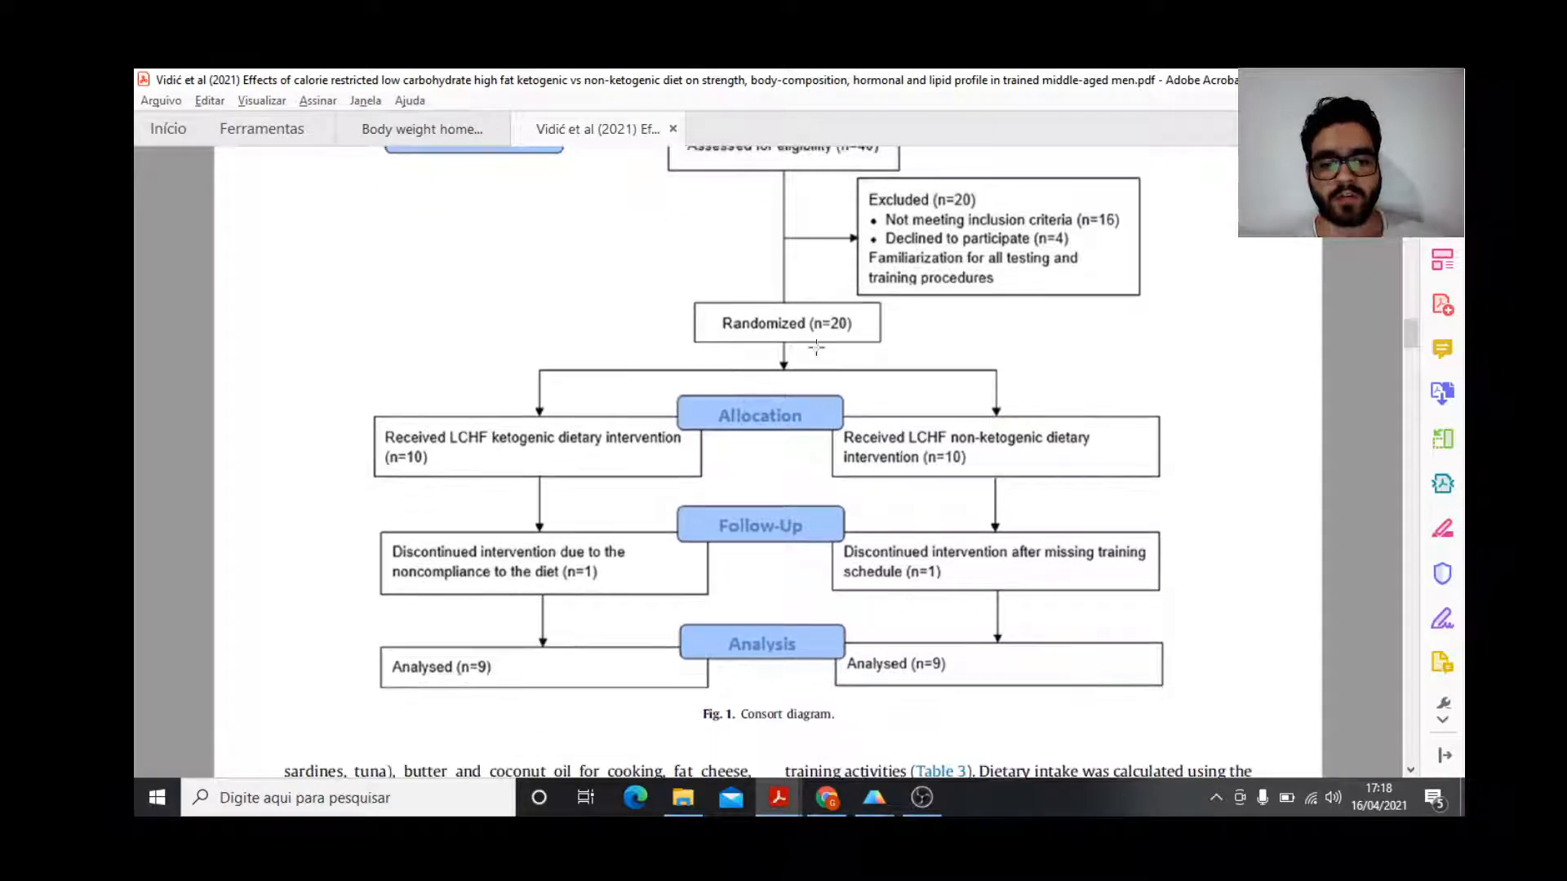
{"action": "scroll", "coordinate": [934, 584], "scroll_direction": "down", "scroll_amount": 1}
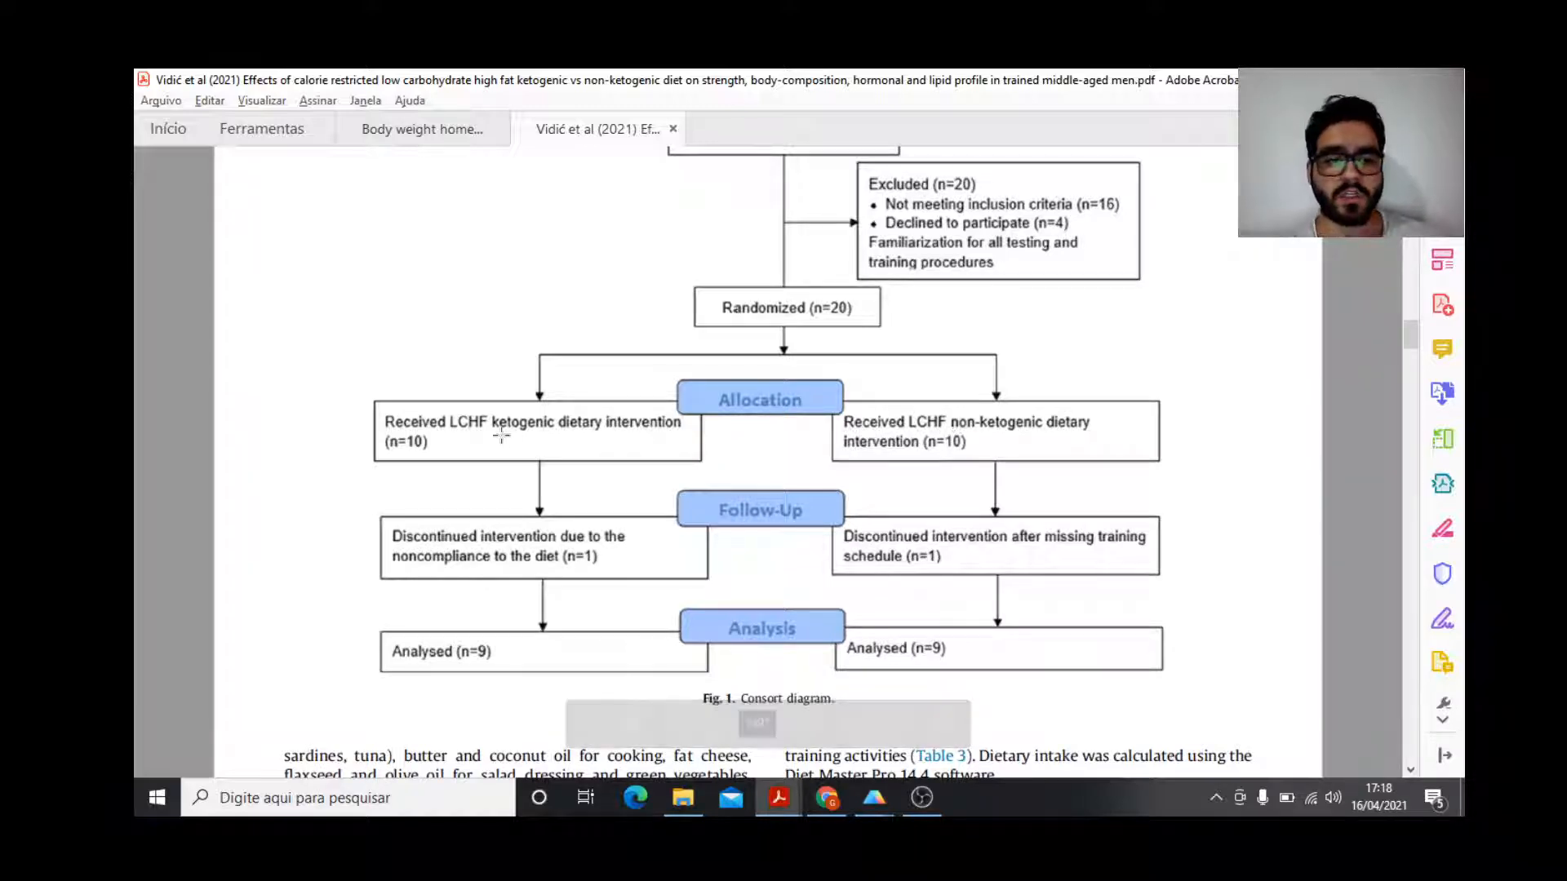
{"action": "scroll", "coordinate": [494, 429], "scroll_direction": "down", "scroll_amount": 1}
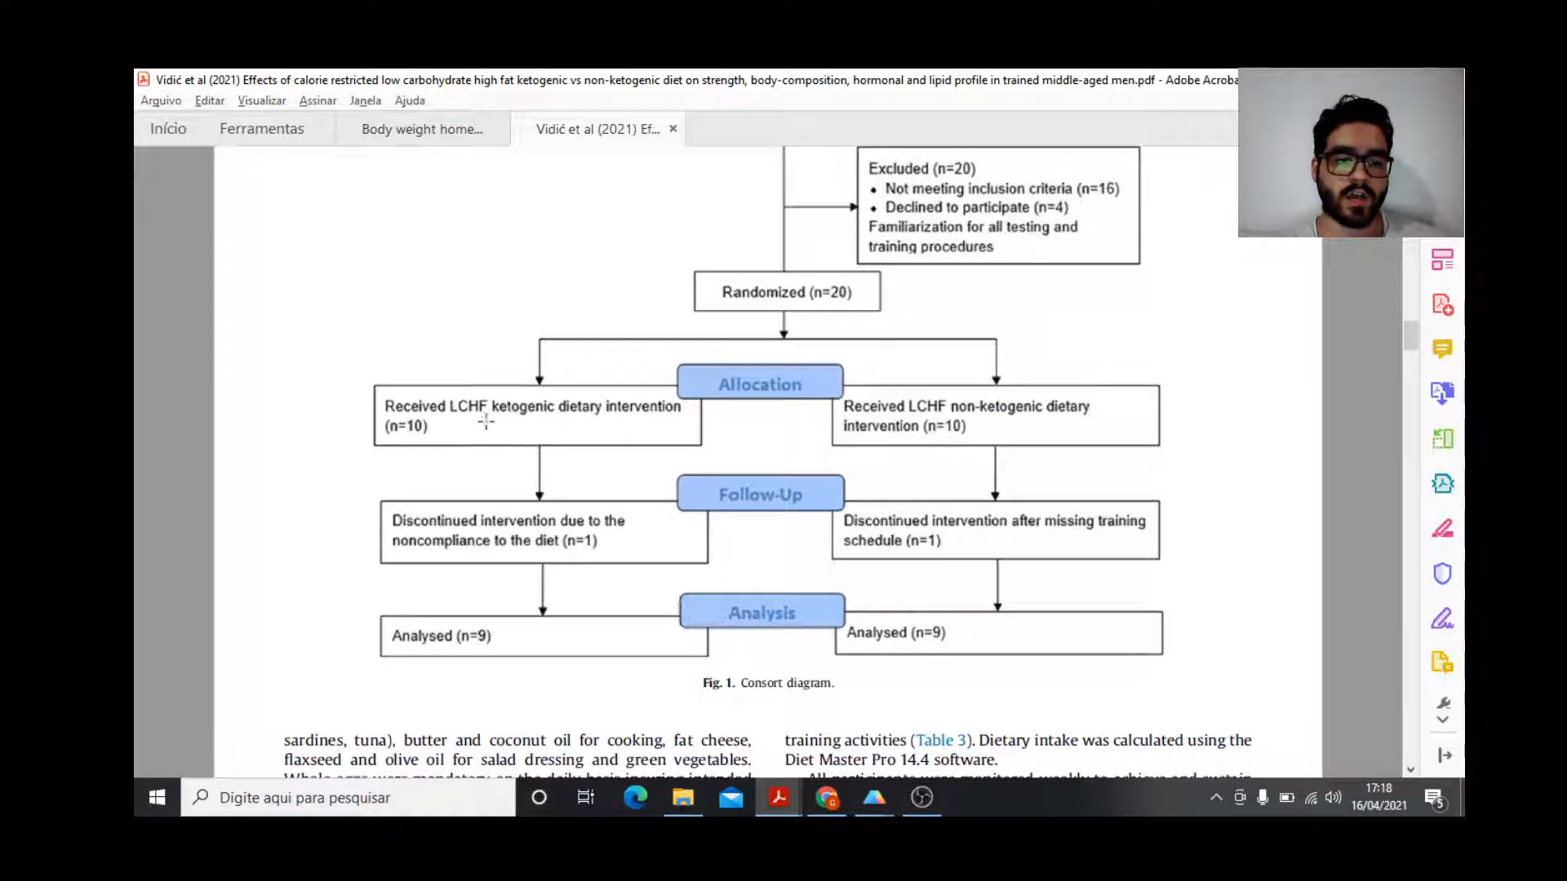
{"action": "scroll", "coordinate": [485, 422], "scroll_direction": "down", "scroll_amount": 1}
{"action": "left_click_drag", "start_coordinate": [1410, 333], "coordinate": [1409, 337]}
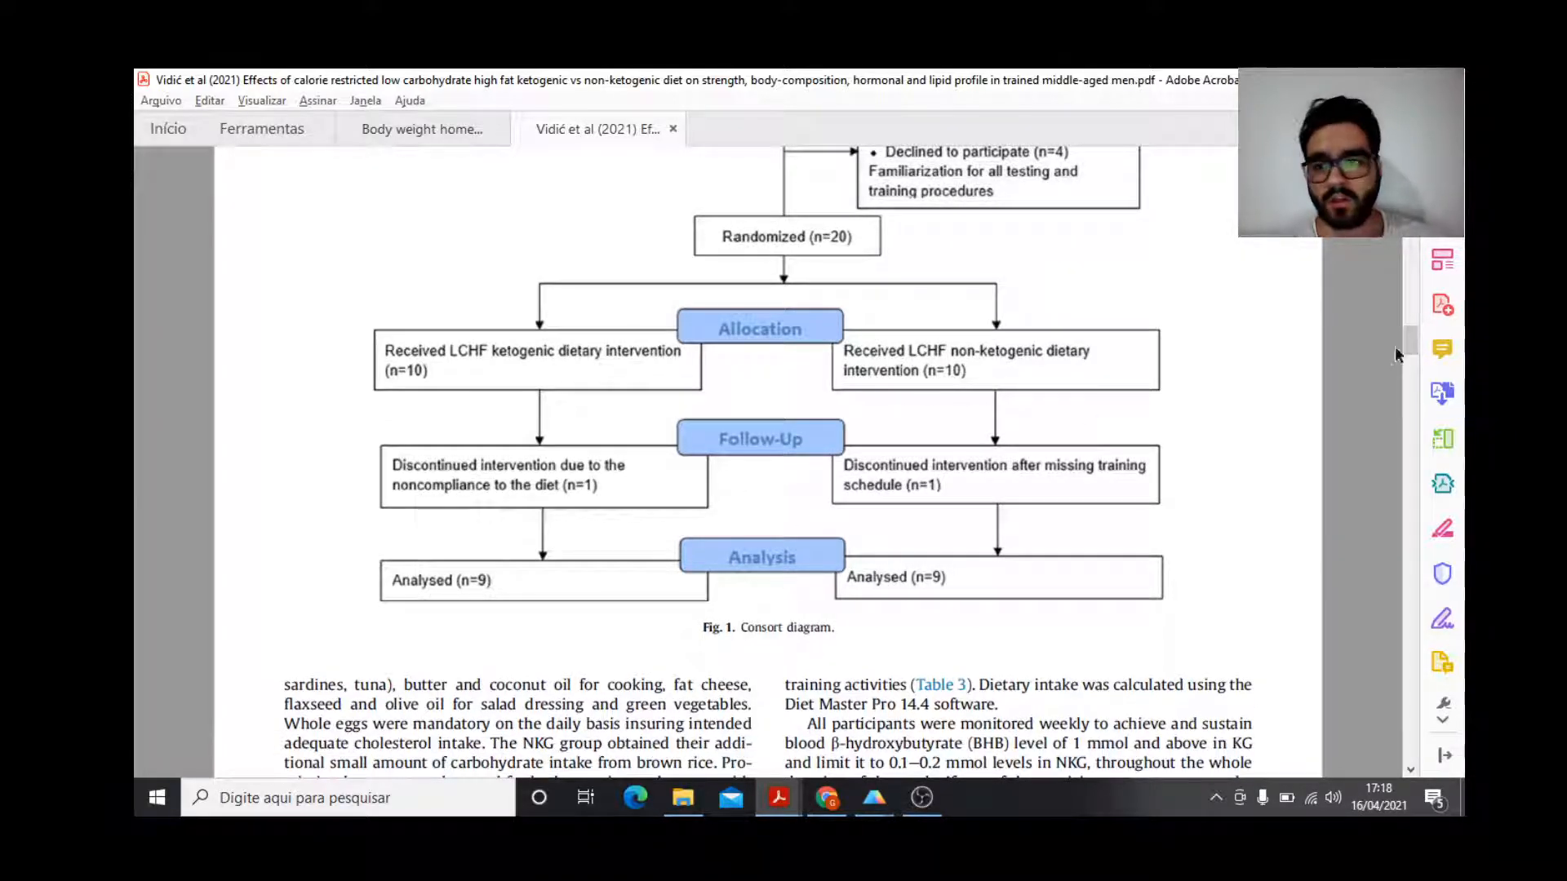
{"action": "left_click_drag", "start_coordinate": [1410, 334], "coordinate": [1394, 451]}
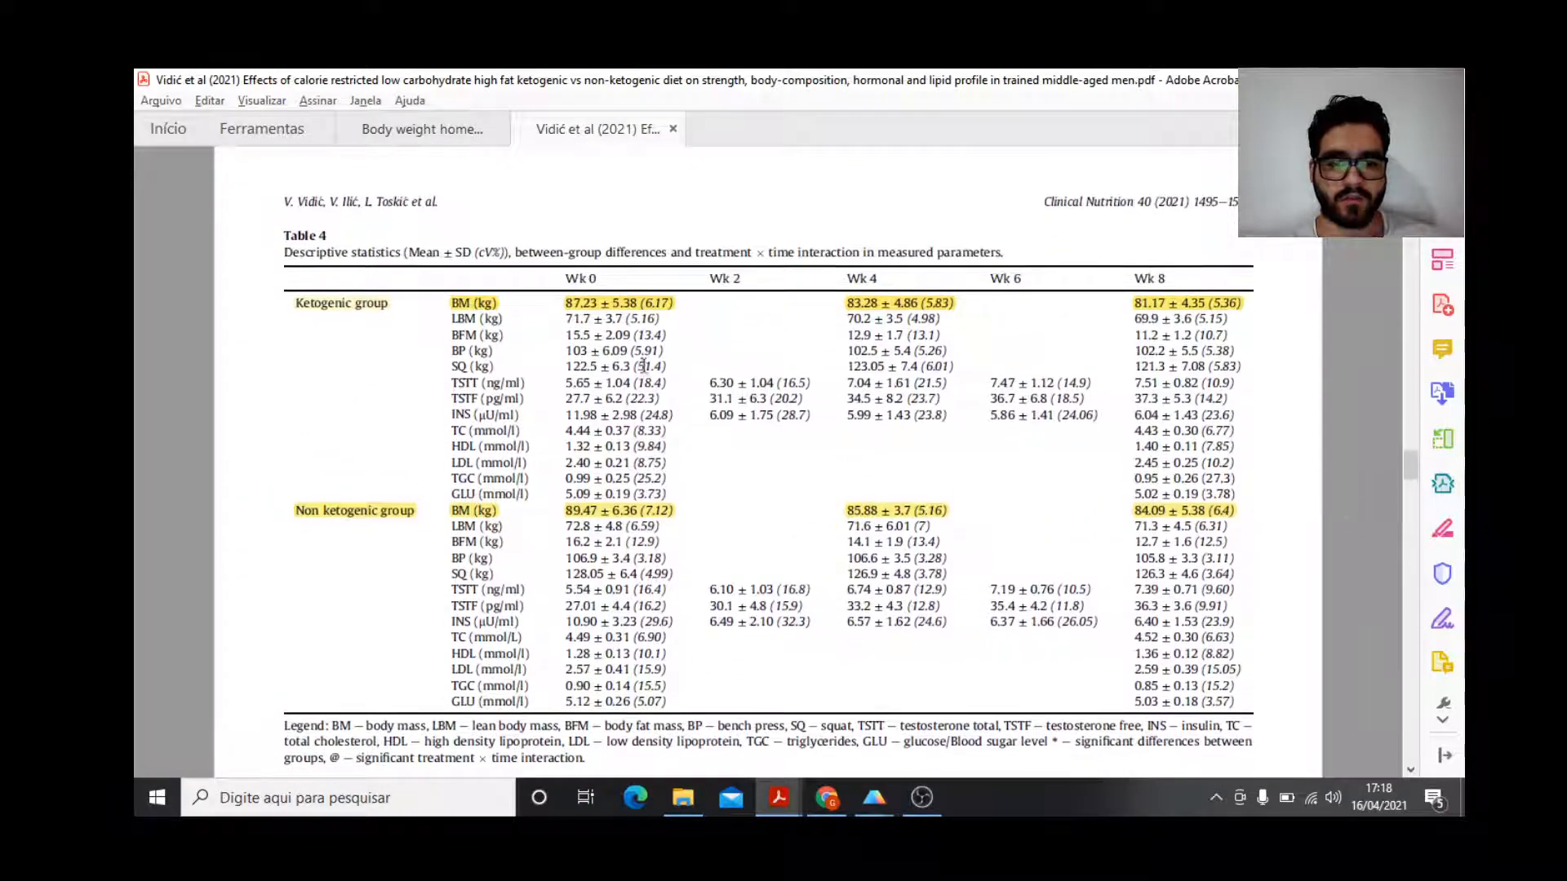
Switch to the Two-Way Repeated Measures ANOVA project in GraphPad Prism and create a Grouped data table with 10 replicate values in side-by-side subcolumns.
{"action": "mouse_move", "coordinate": [888, 808]}
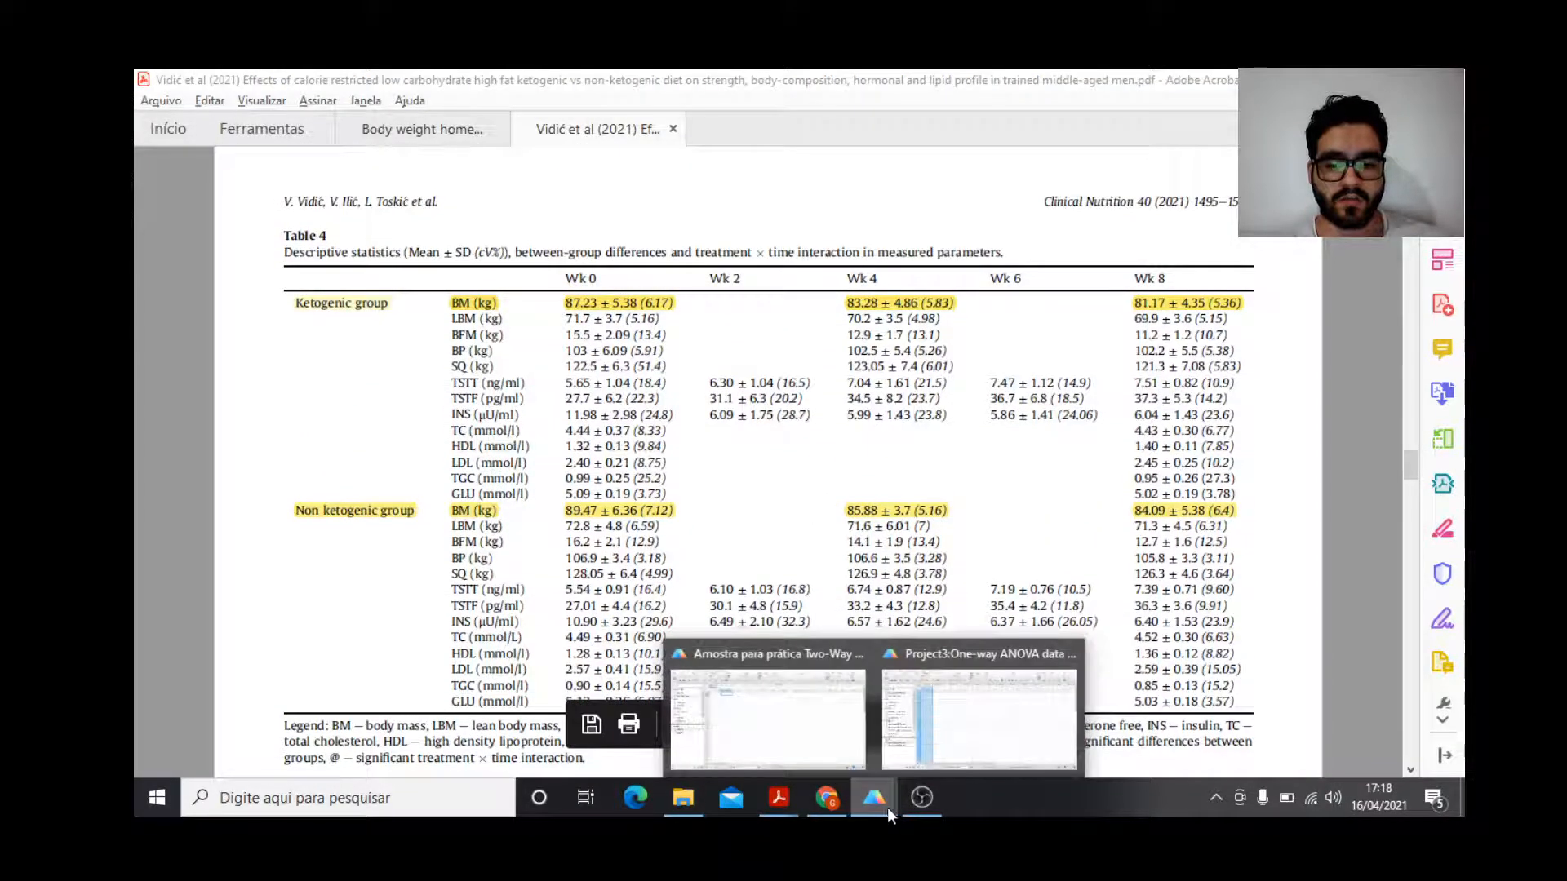
{"action": "left_click", "coordinate": [830, 729]}
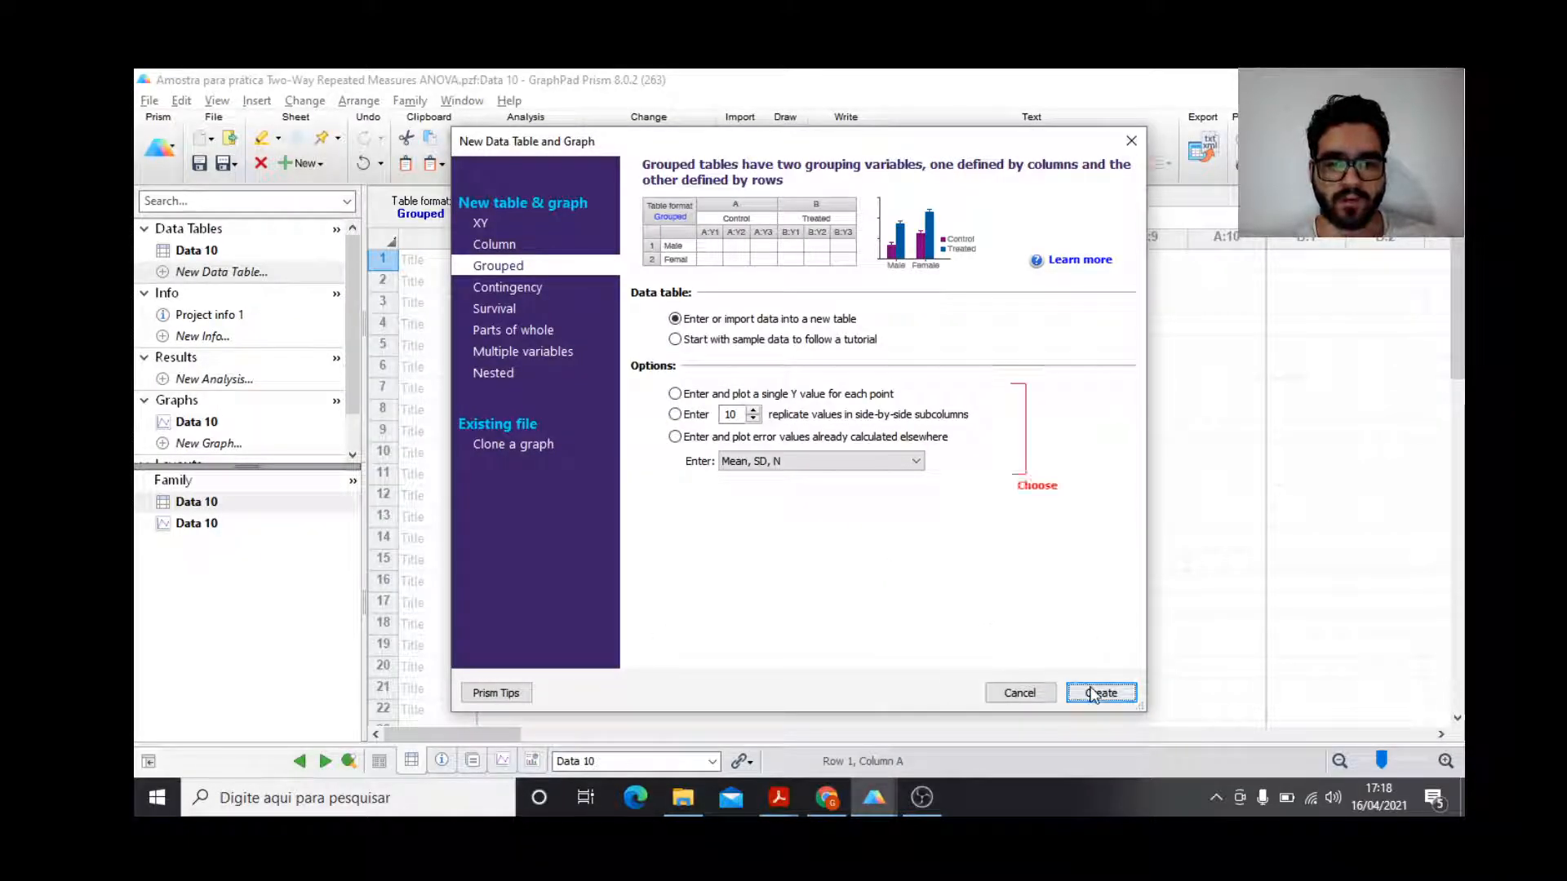
{"action": "left_click", "coordinate": [690, 394]}
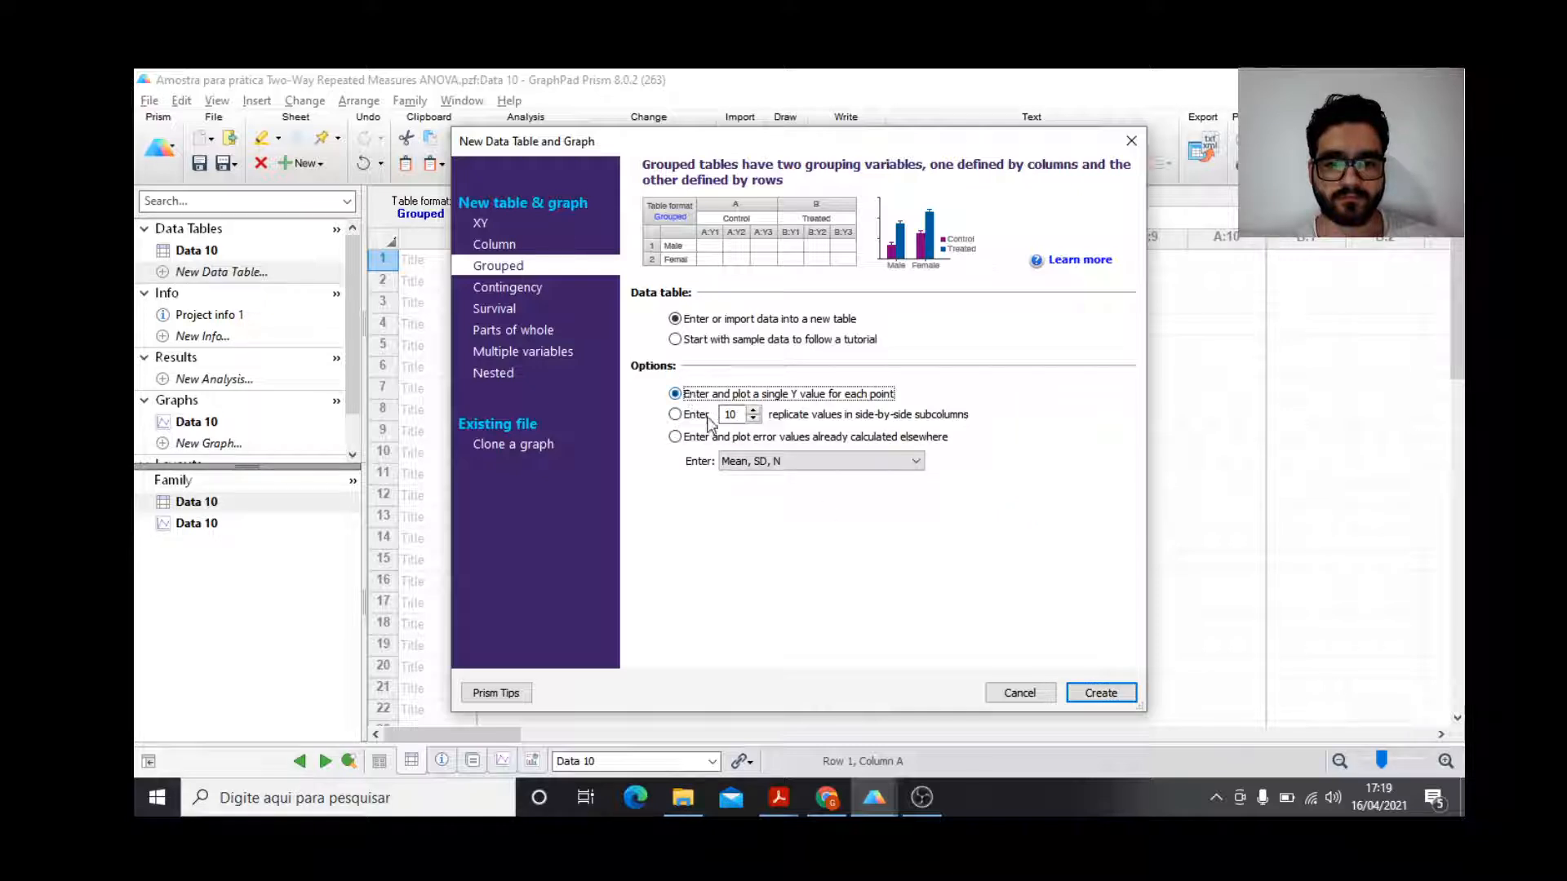
{"action": "left_click", "coordinate": [702, 416]}
{"action": "left_click", "coordinate": [1101, 693]}
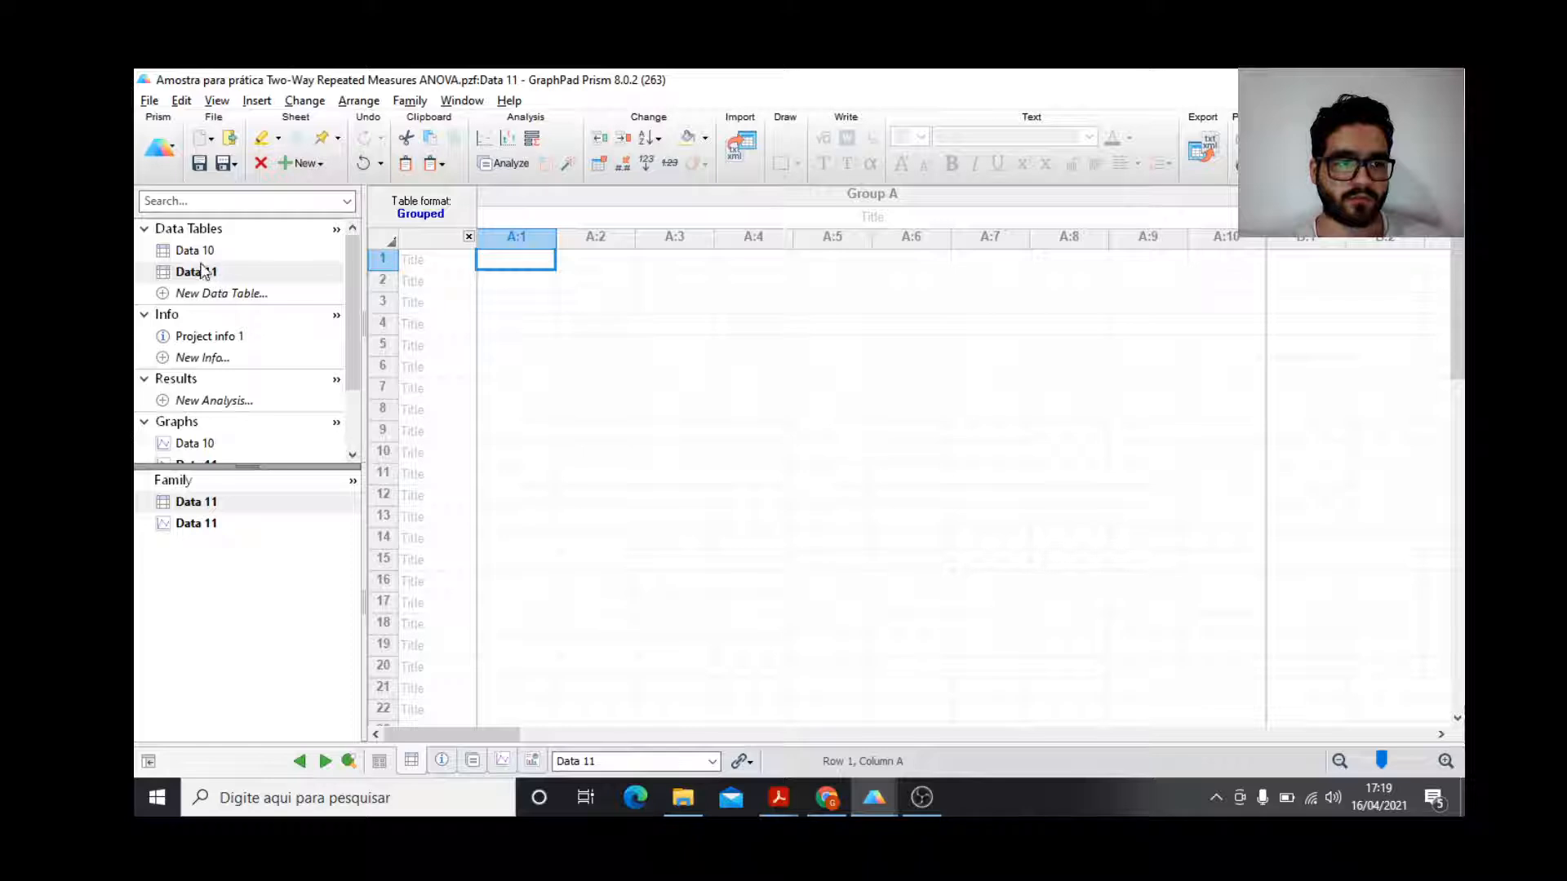
Create a new Column data table in the same project.
{"action": "left_click", "coordinate": [202, 294]}
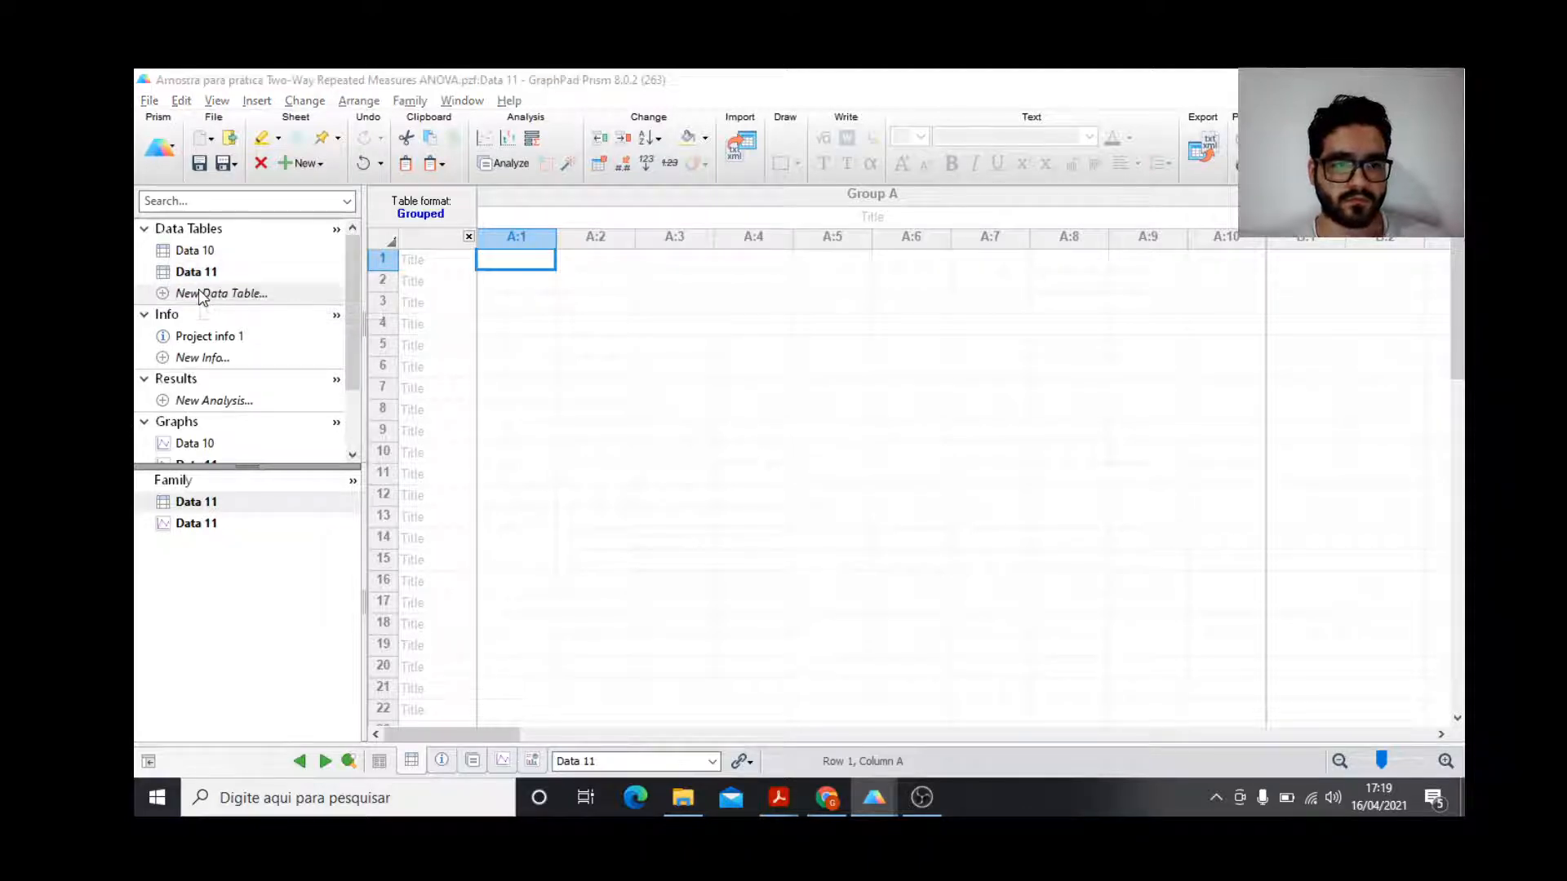
{"action": "left_click", "coordinate": [511, 247]}
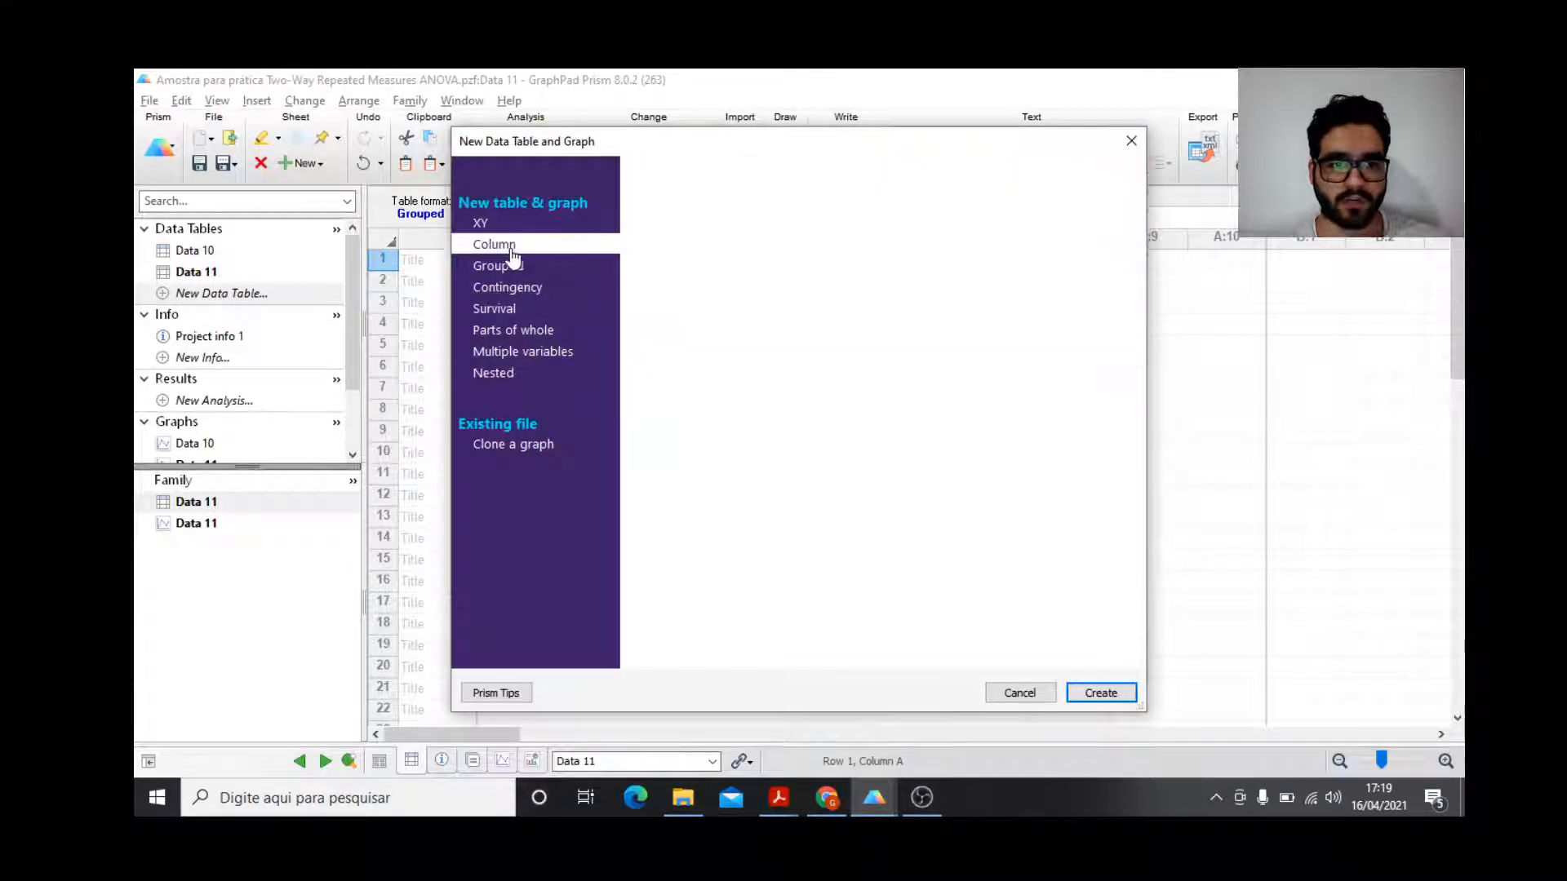
{"action": "left_click", "coordinate": [1086, 692]}
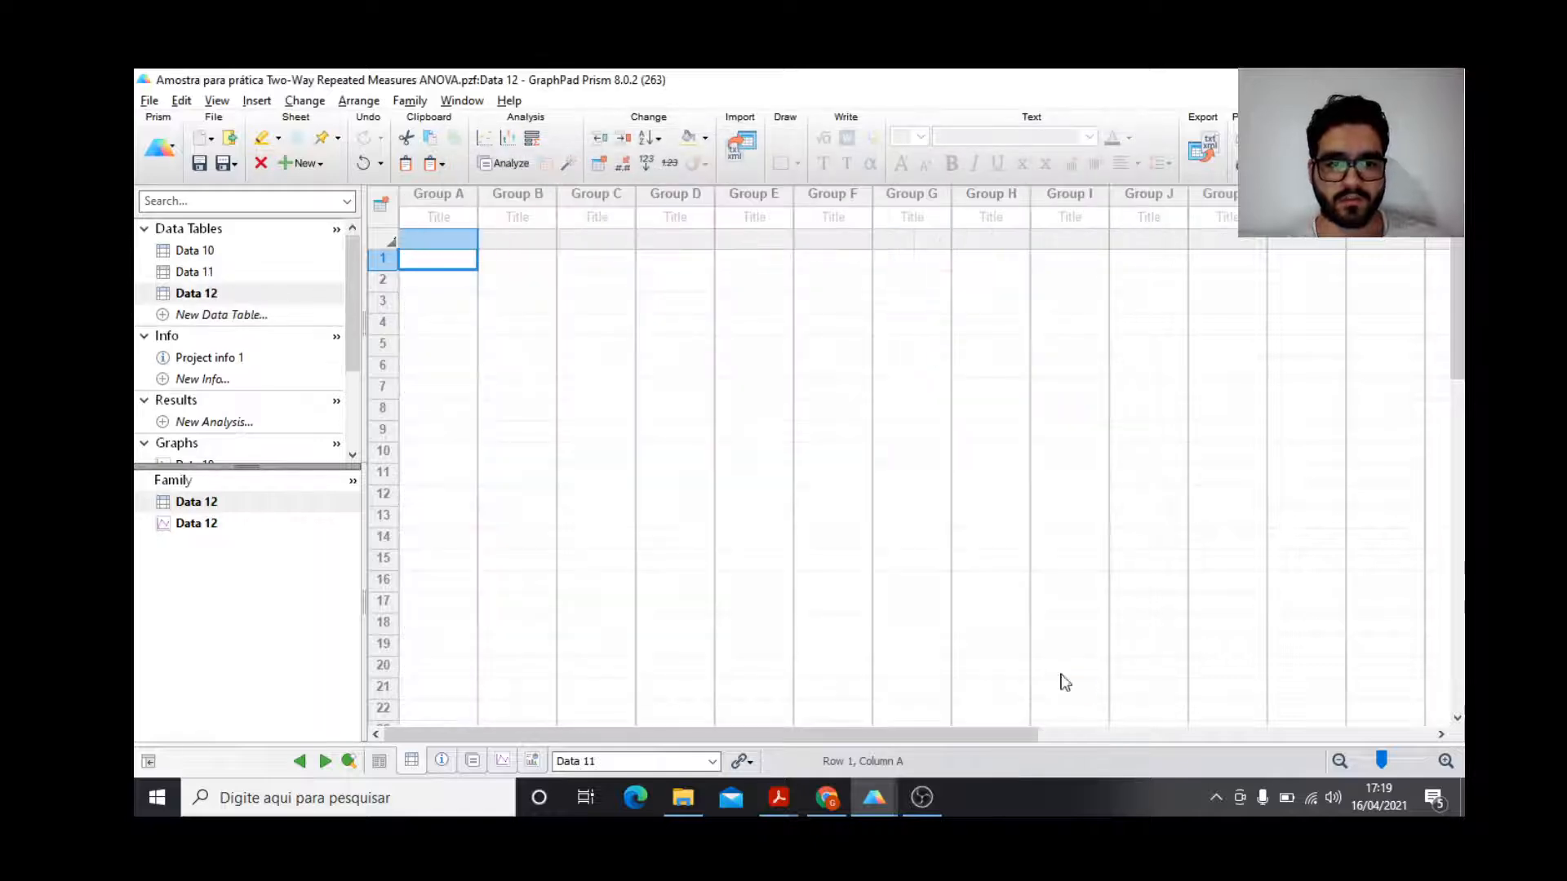
Start a Simulate column data analysis from the new column table and set the number of data sets to 6.
{"action": "left_click", "coordinate": [506, 163]}
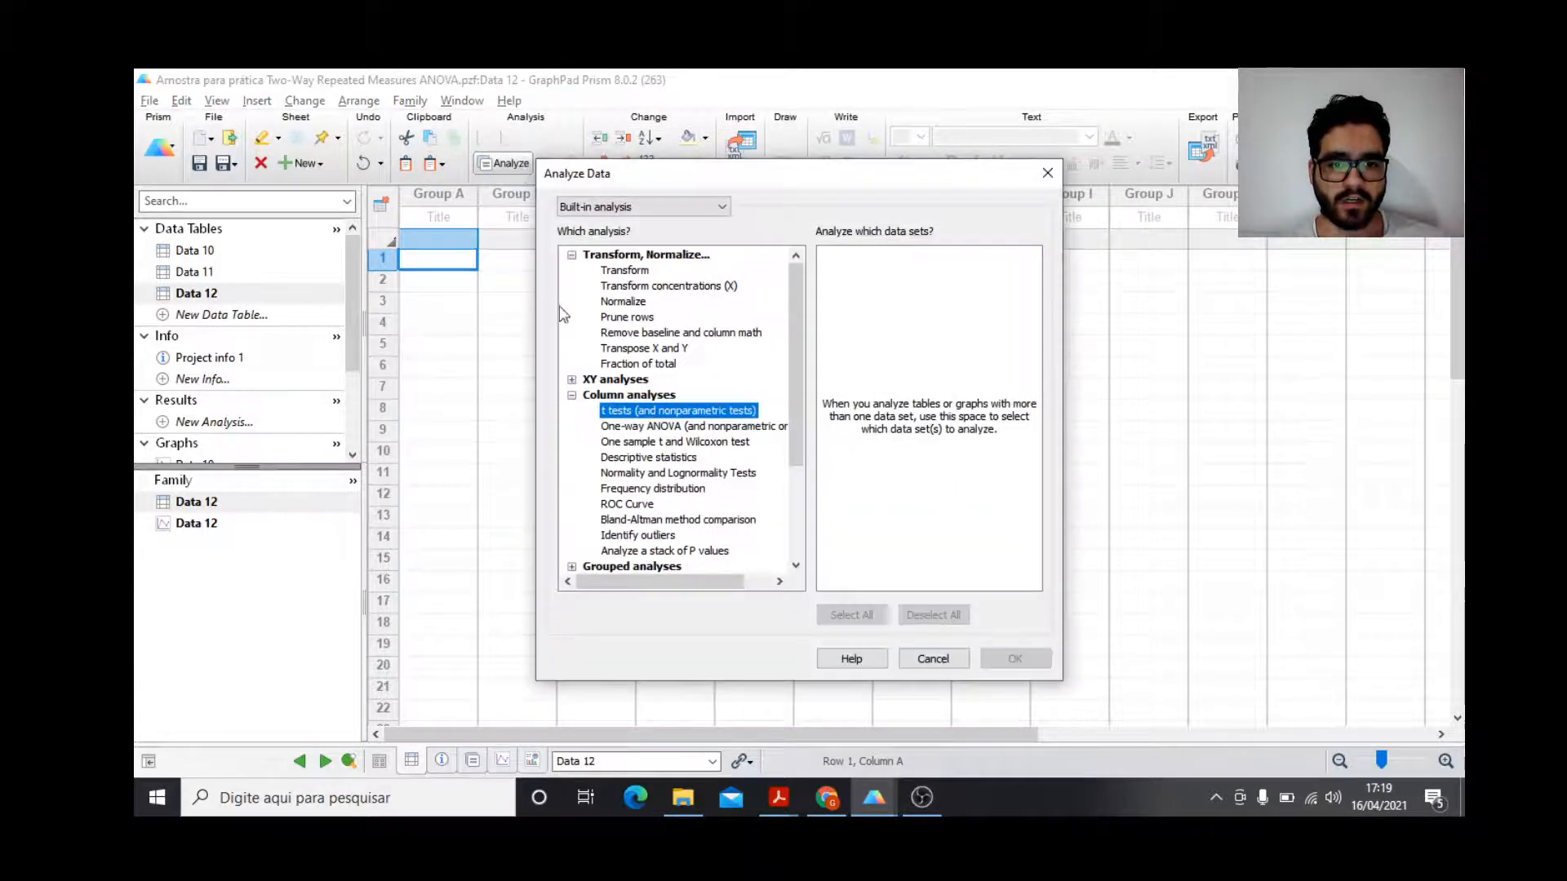
{"action": "scroll", "coordinate": [644, 353], "scroll_direction": "down", "scroll_amount": 3}
{"action": "left_click", "coordinate": [572, 536]}
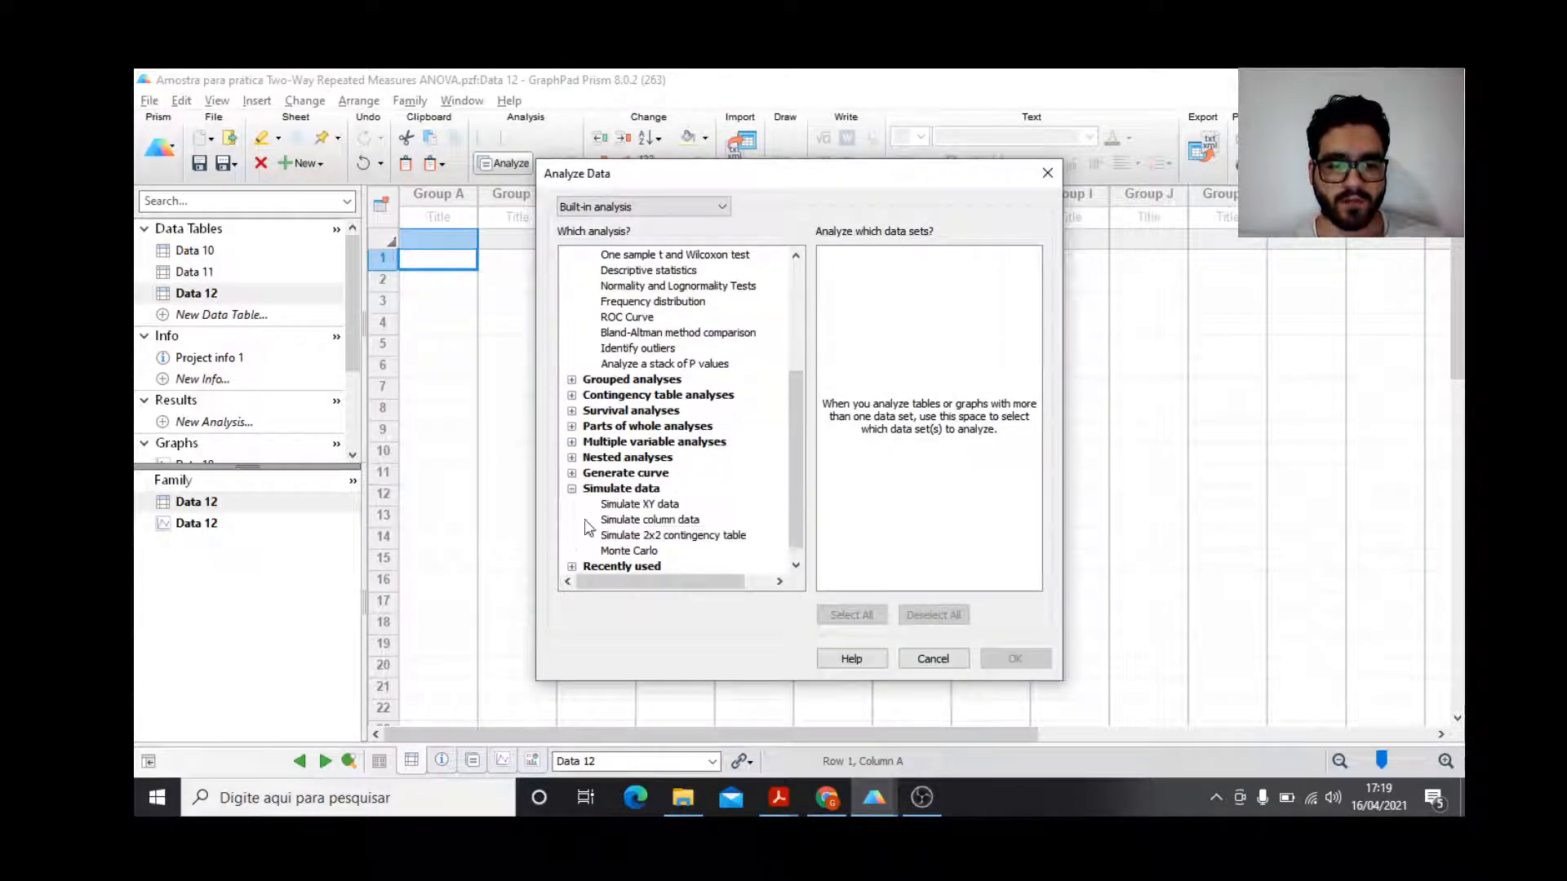
{"action": "left_click", "coordinate": [653, 503]}
{"action": "left_click", "coordinate": [1014, 659]}
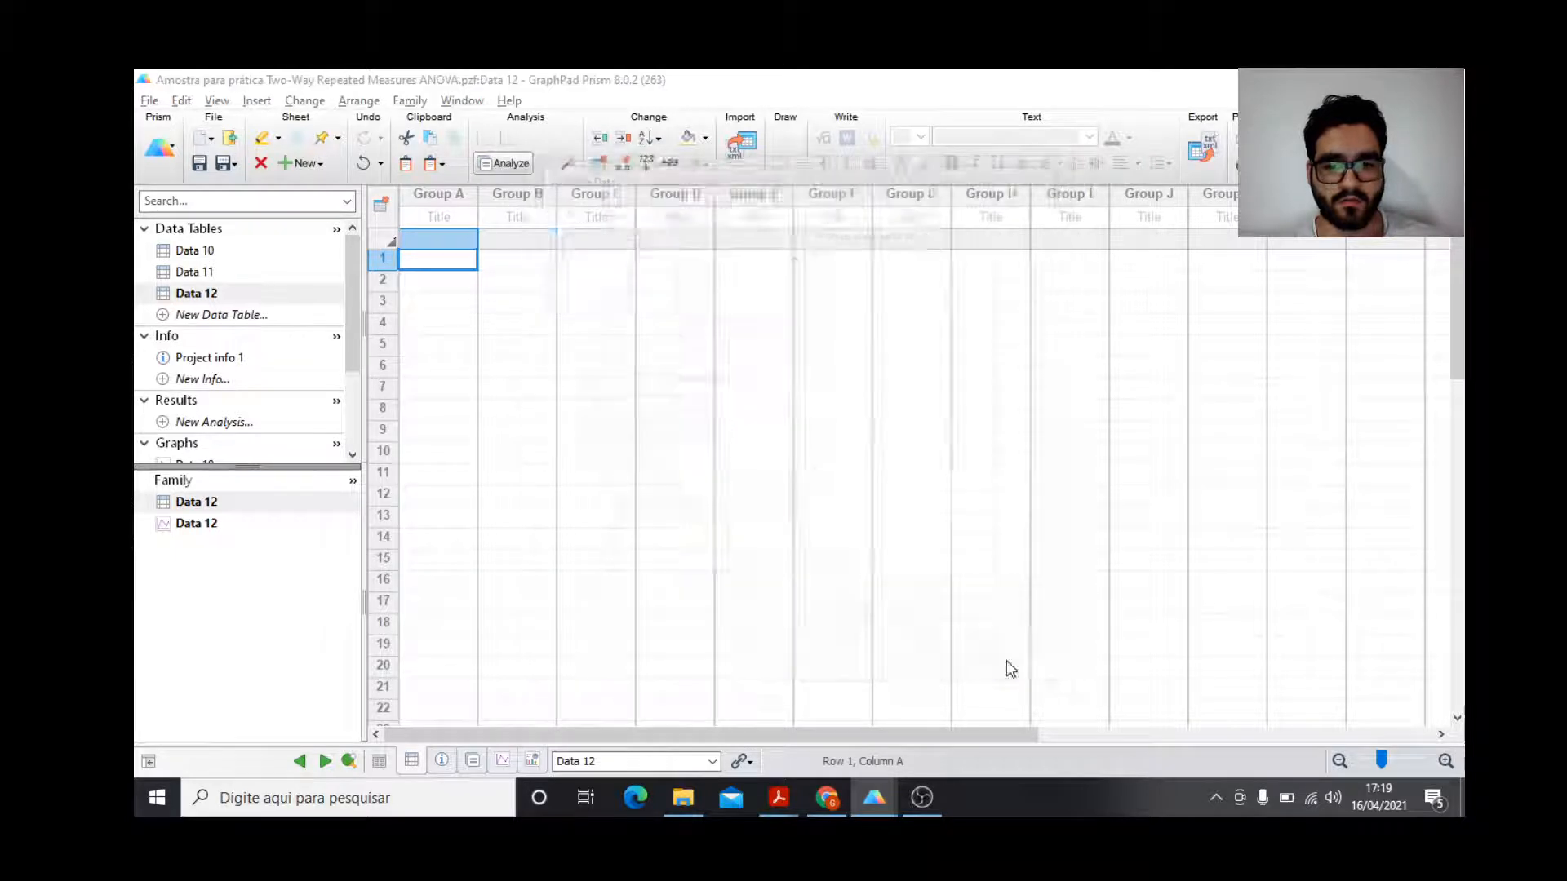
{"action": "left_click", "coordinate": [732, 240]}
{"action": "left_click", "coordinate": [733, 240]}
{"action": "left_click", "coordinate": [733, 240]}
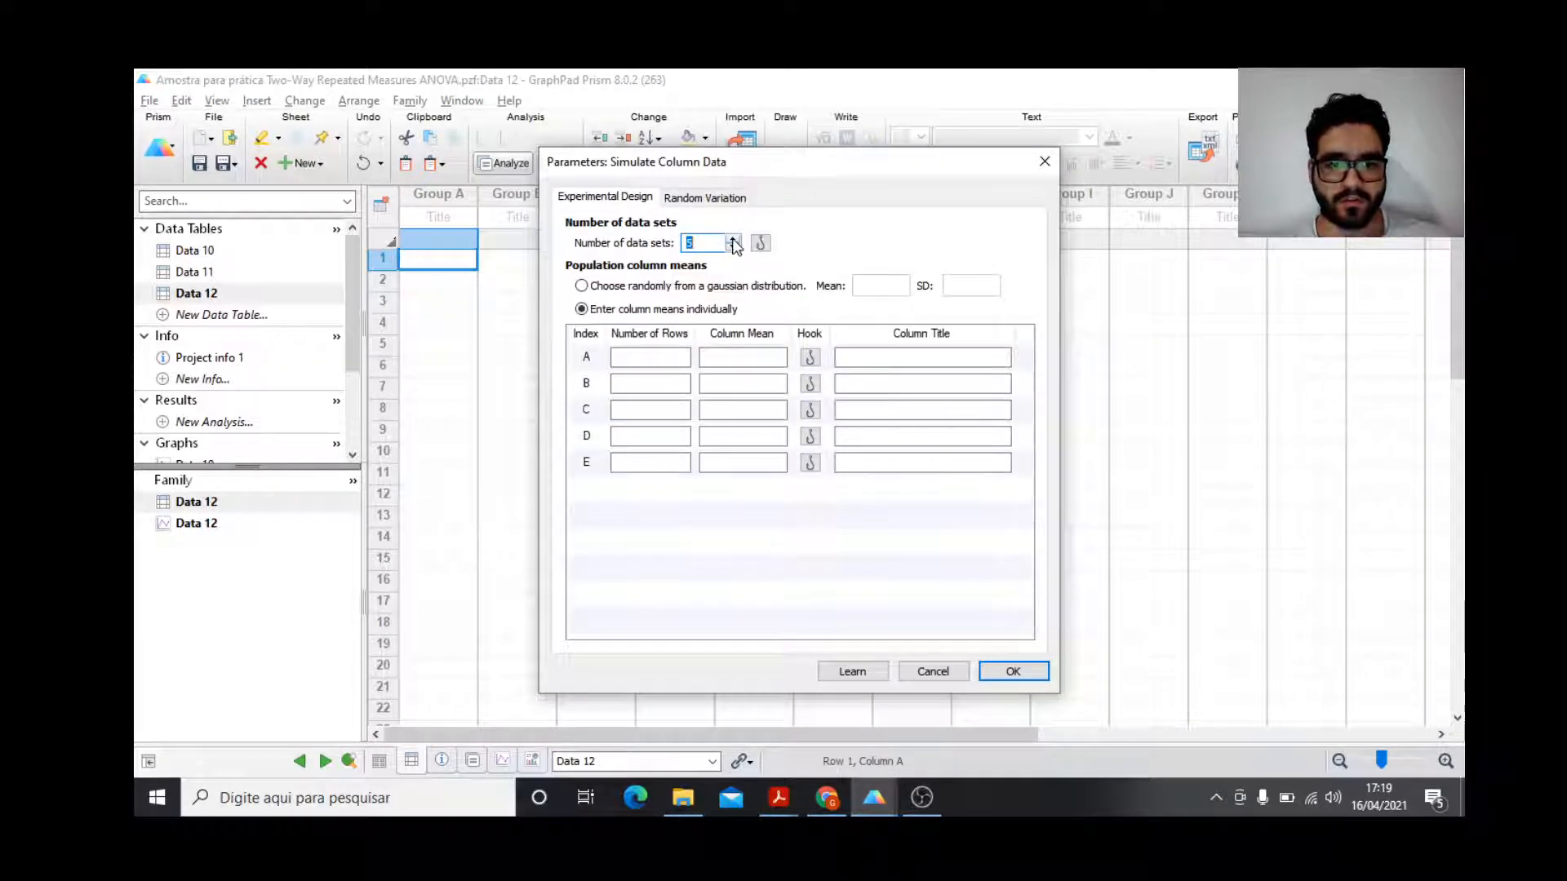
{"action": "left_click", "coordinate": [733, 240]}
Set the number of rows to 10 for all six simulated data sets, A through F.
{"action": "left_click", "coordinate": [658, 359]}
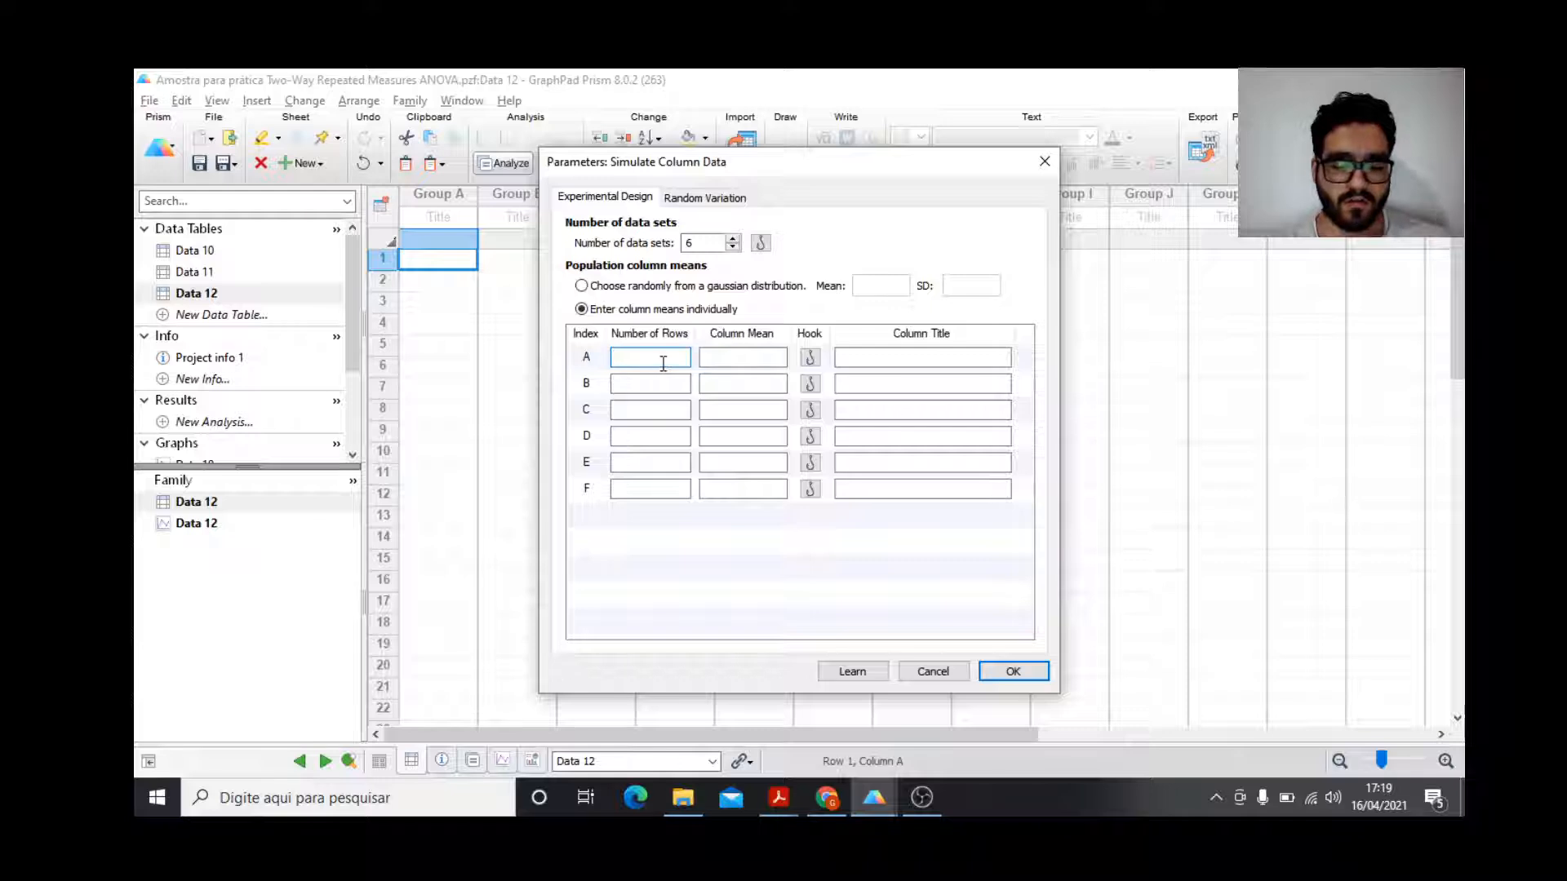
{"action": "type", "text": "10"}
{"action": "key", "text": "Tab"}
{"action": "type", "text": "1"}
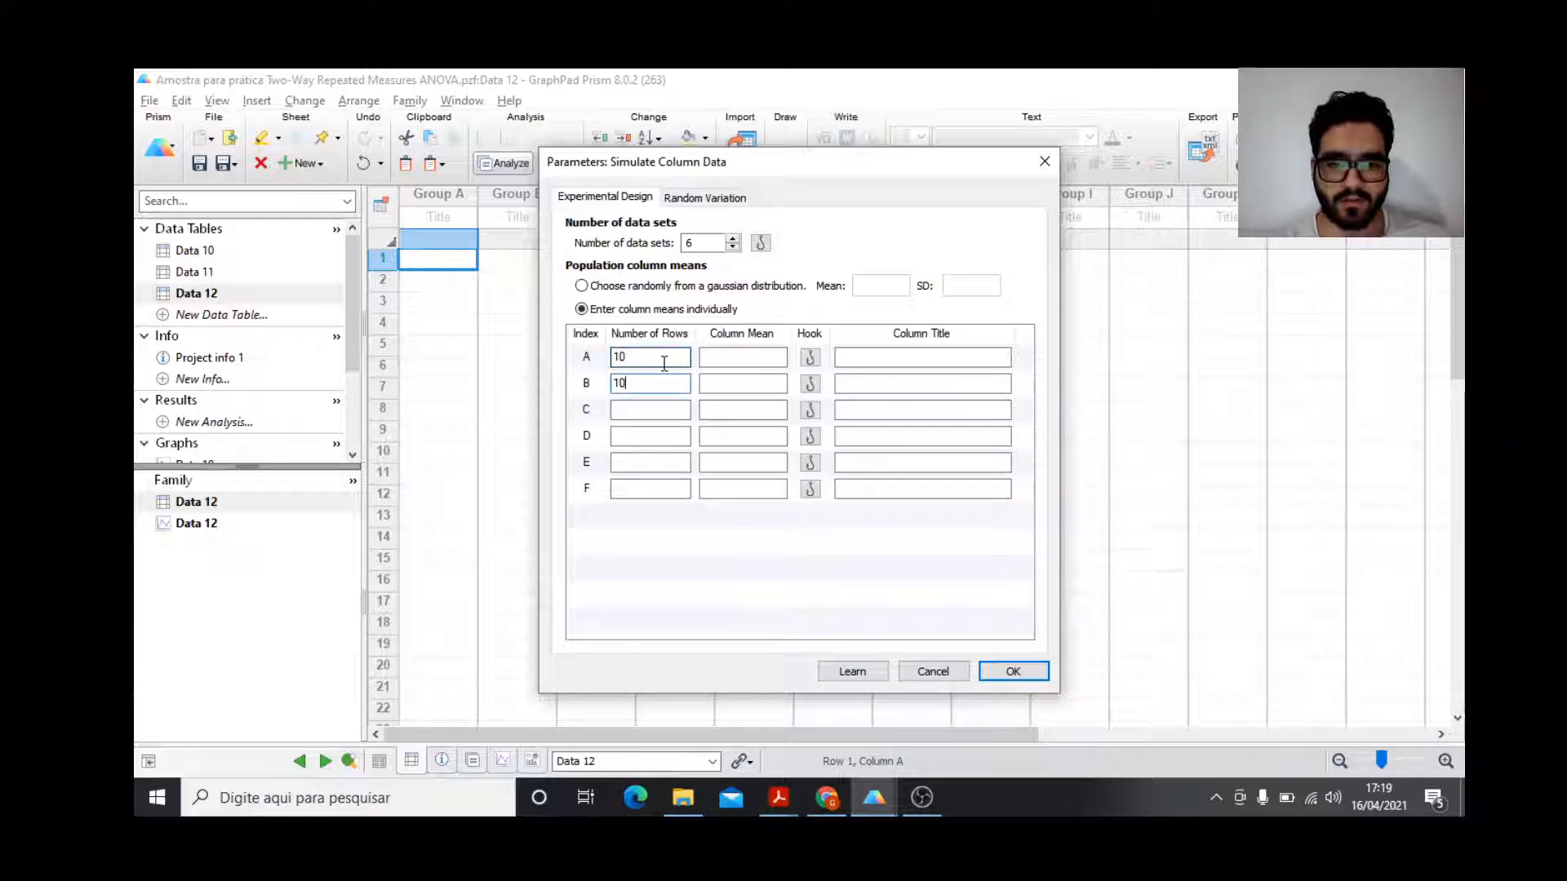
{"action": "type", "text": "10"}
{"action": "key", "text": "Tab"}
{"action": "type", "text": "1"}
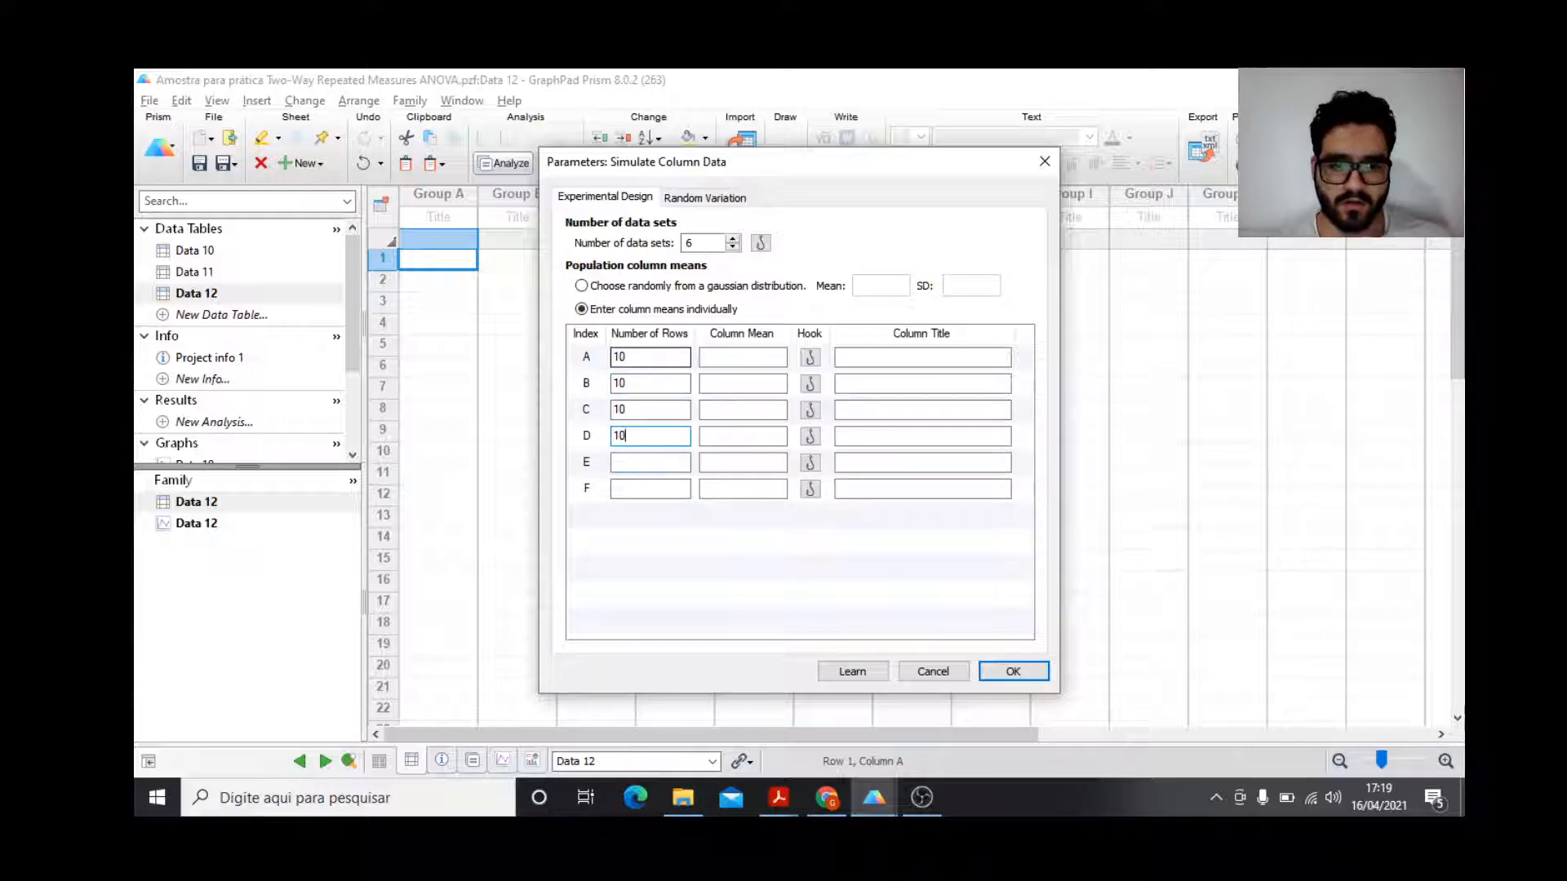
{"action": "type", "text": "10"}
{"action": "key", "text": "Tab"}
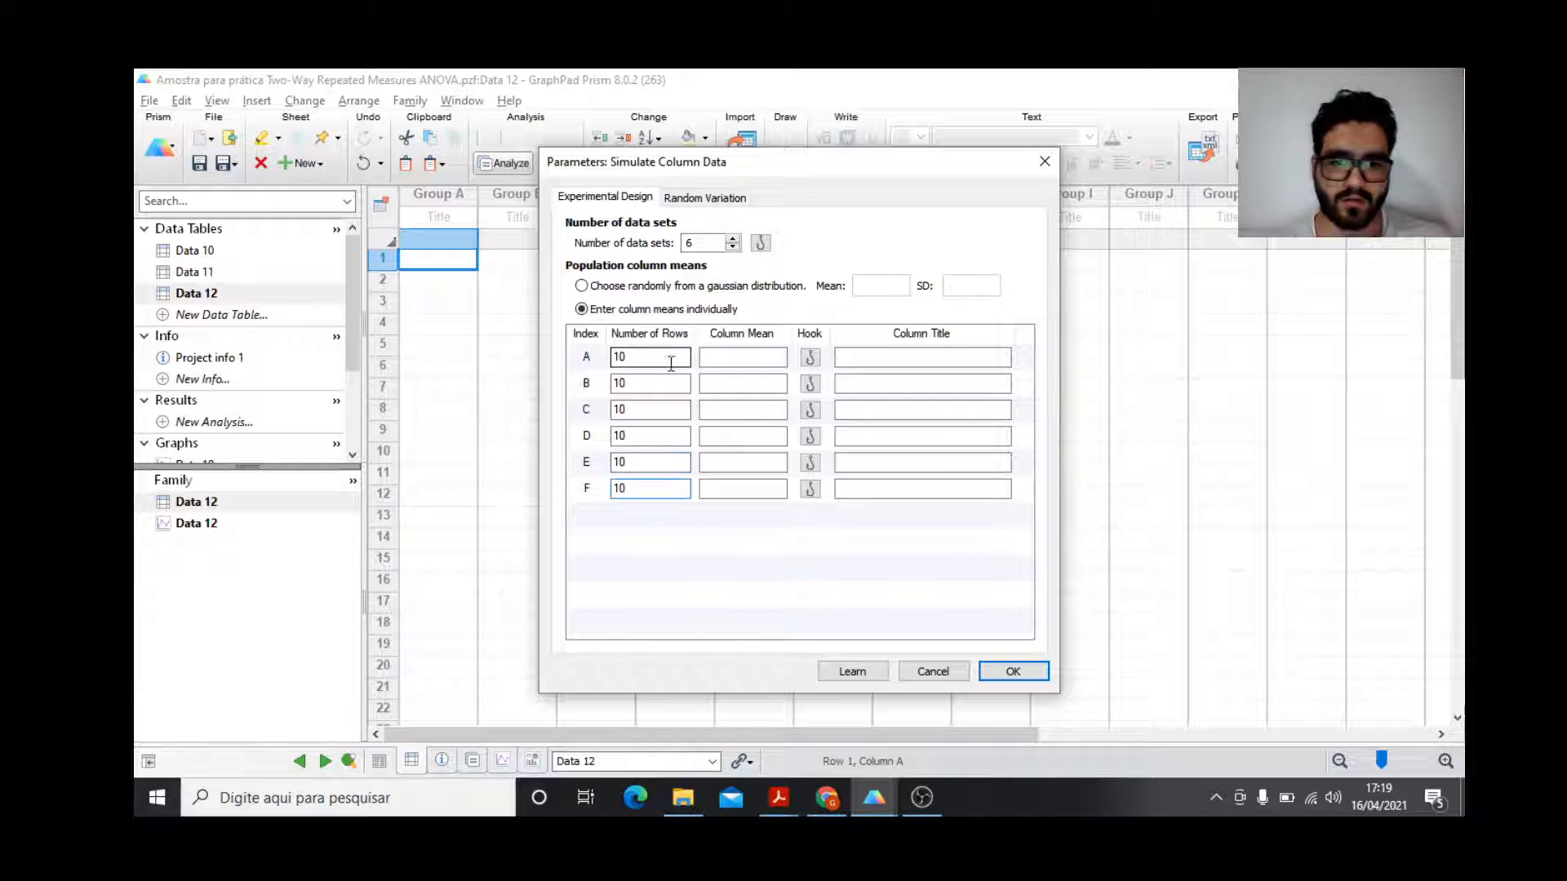
Title data sets A–C "Wk 0 - Keto", "Wk 4 - Keto", "Wk 8 - Keto" and D–F "Wk 0 - Non Keto", "Wk 4 - Non Keto", "Wk 8 - Non Keto".
{"action": "left_click", "coordinate": [858, 357]}
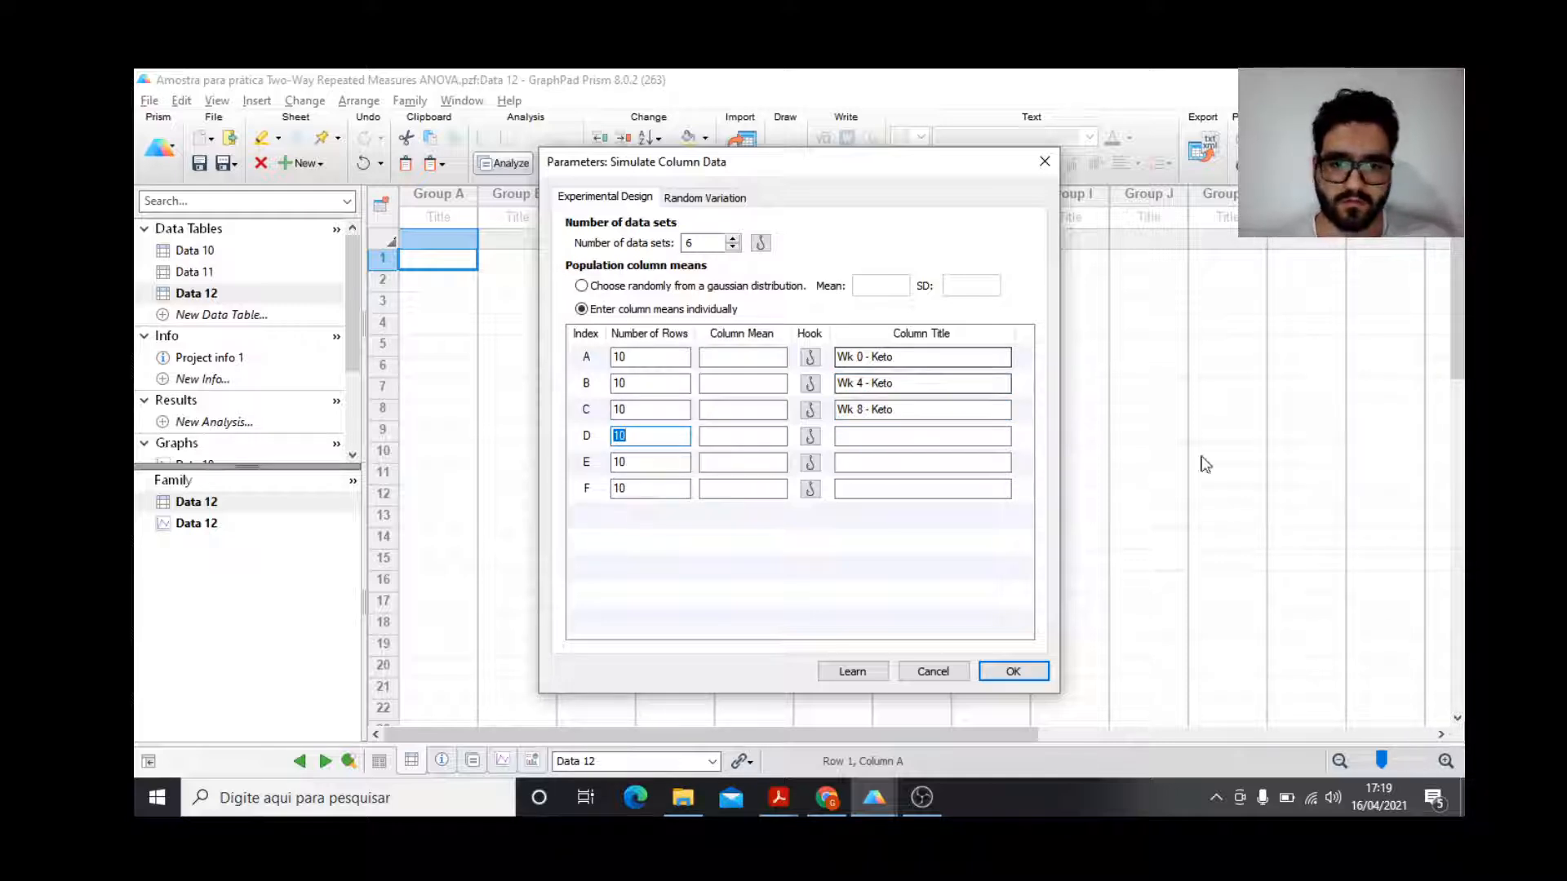
{"action": "left_click", "coordinate": [953, 438]}
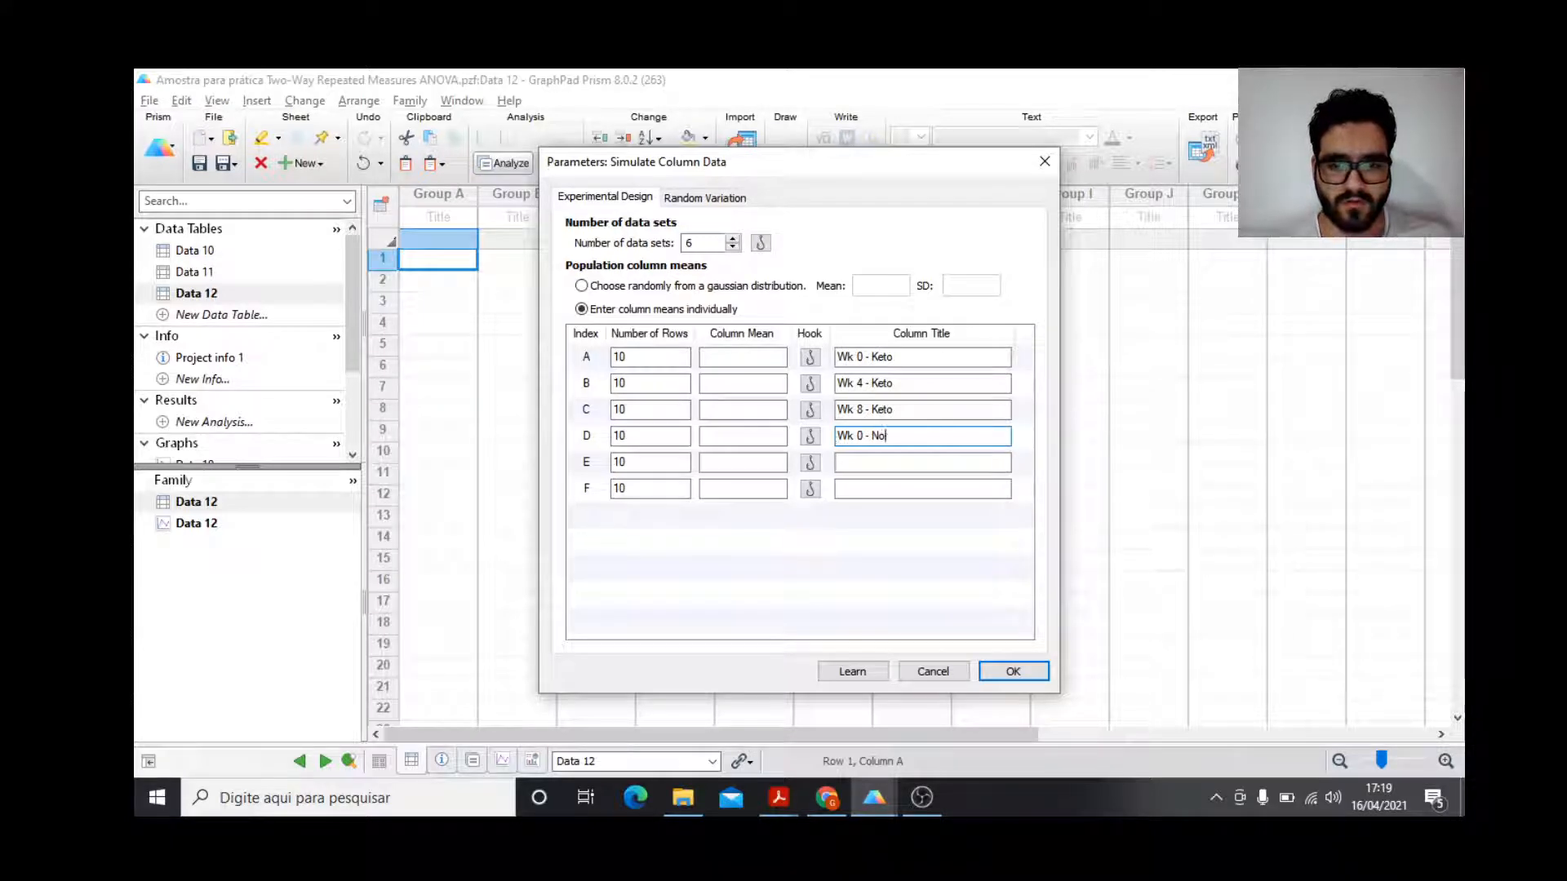
{"action": "type", "text": "Wk 0 - Non Keto"}
{"action": "left_click", "coordinate": [931, 462]}
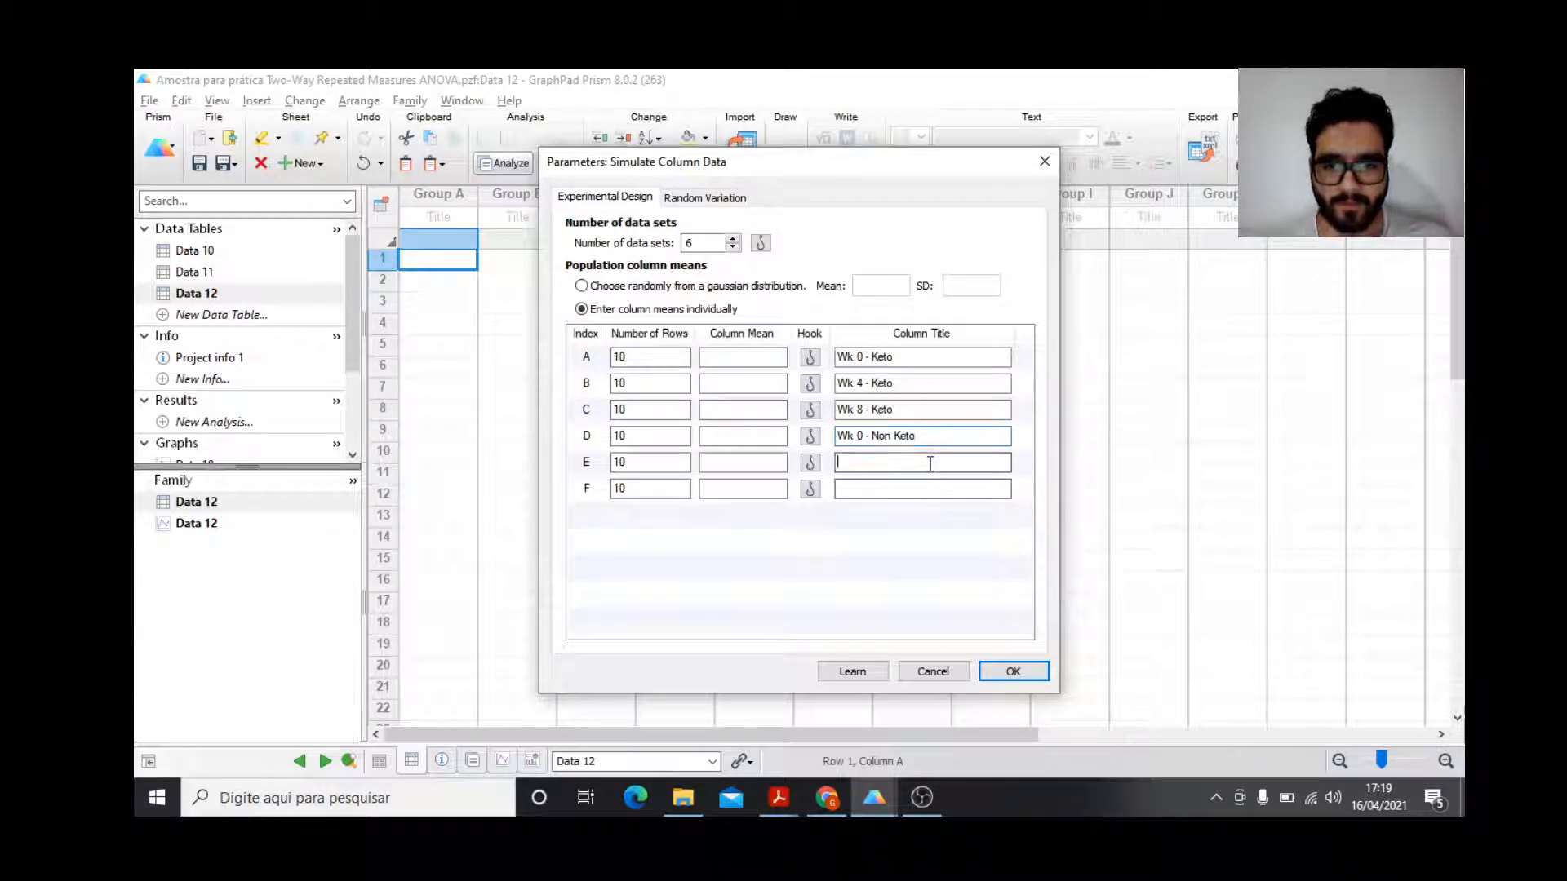
{"action": "type", "text": "Wk 4 - Non Keto"}
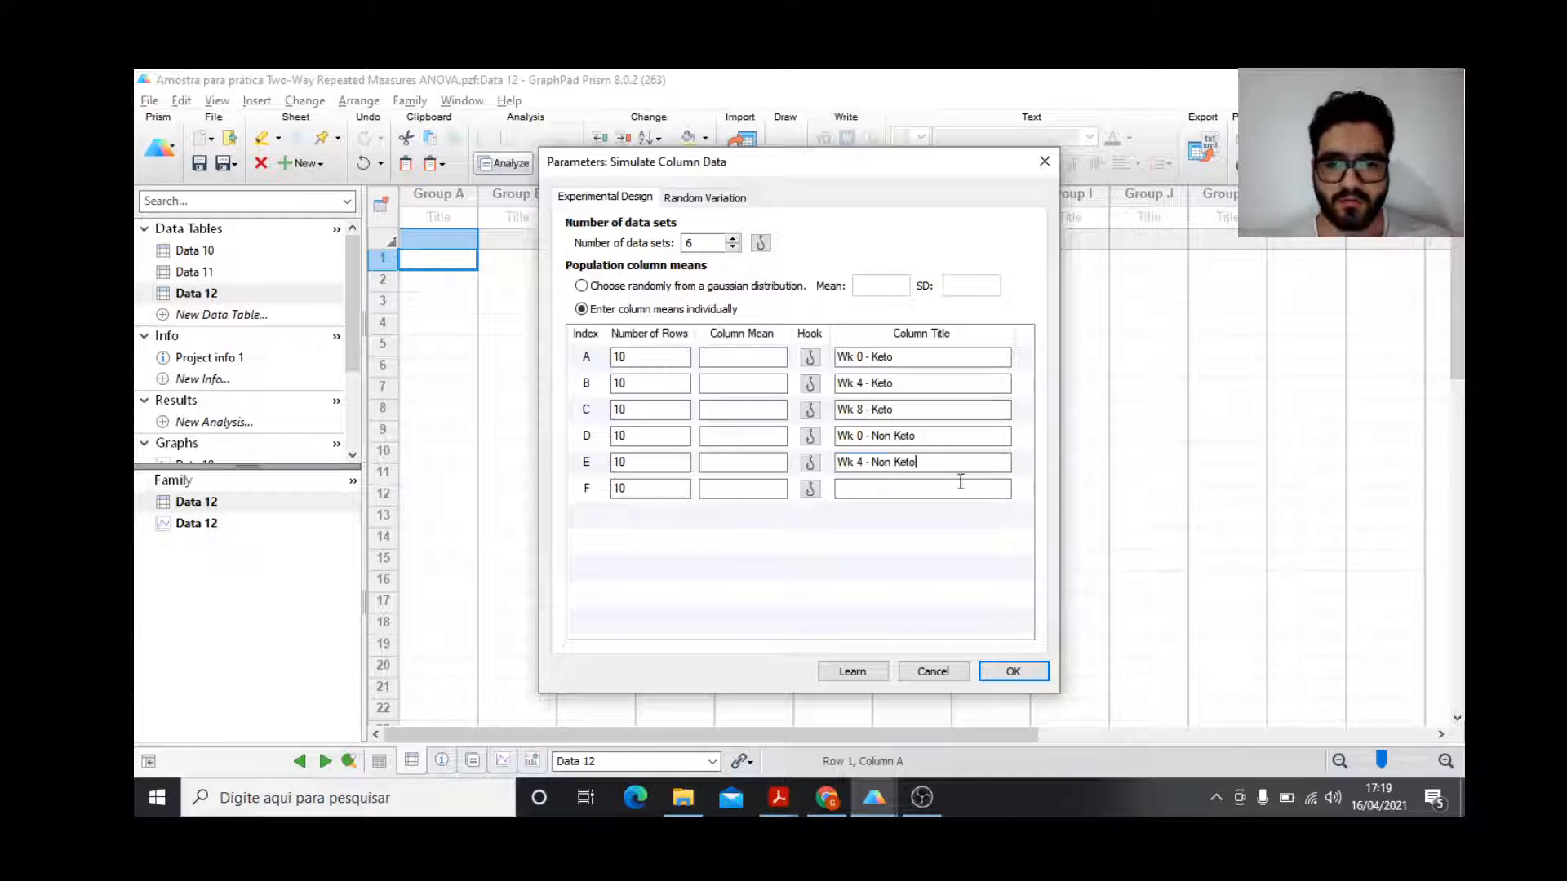
{"action": "left_click", "coordinate": [960, 484]}
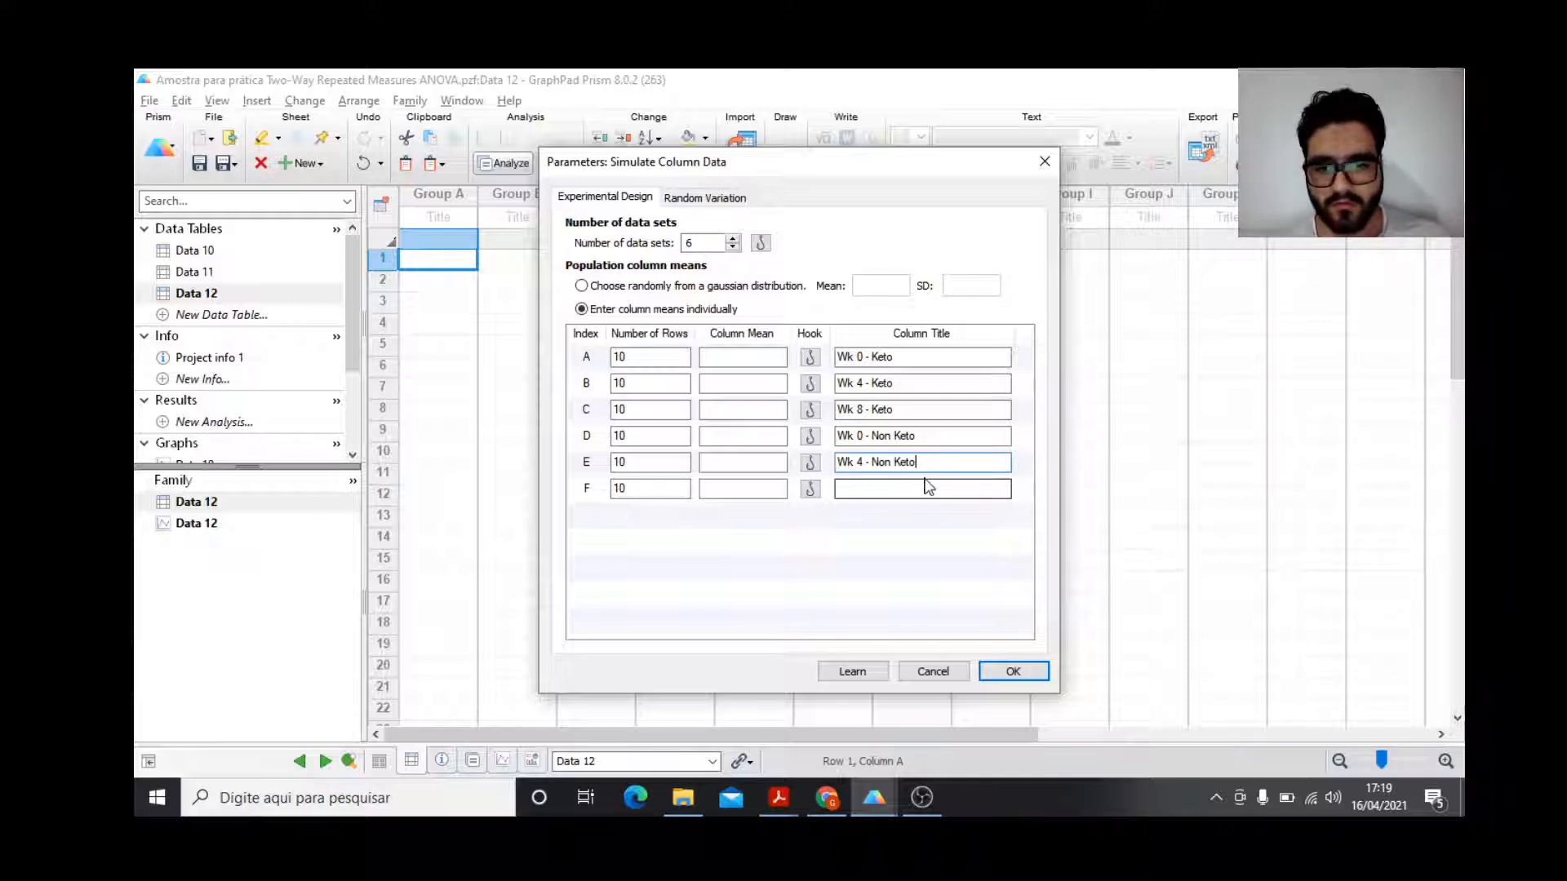
{"action": "type", "text": "Wk 8"}
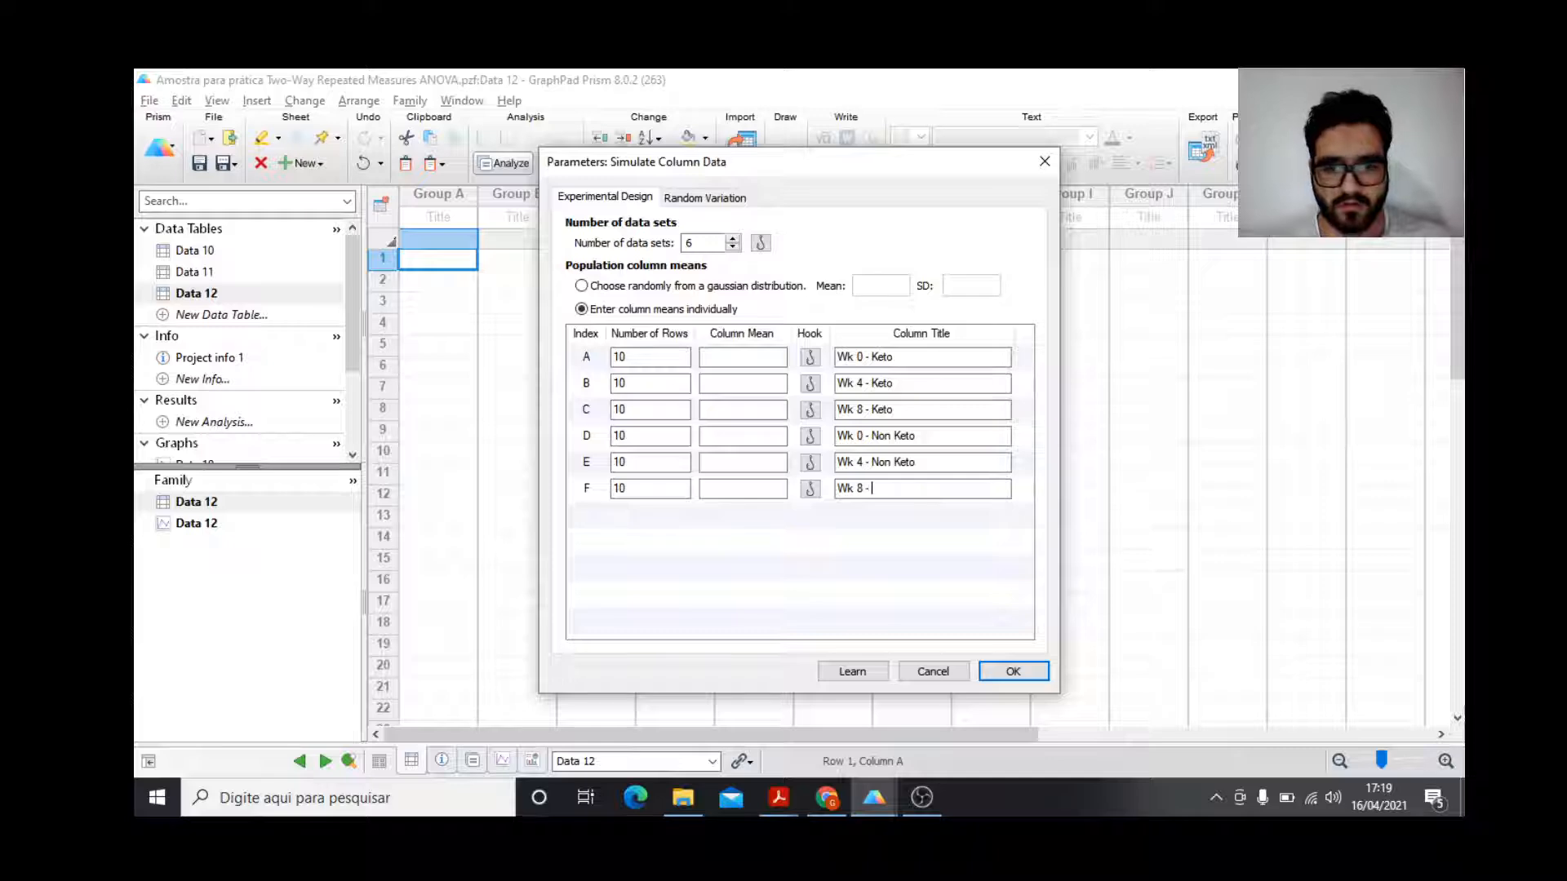
{"action": "type", "text": " - Non Ke"}
Enter the ketogenic group's body mass means from the article's Table 4 as column means: A 87.23, B 83.28 and C 81.17.
{"action": "key", "text": "alt+Tab"}
{"action": "key", "text": "alt+Tab"}
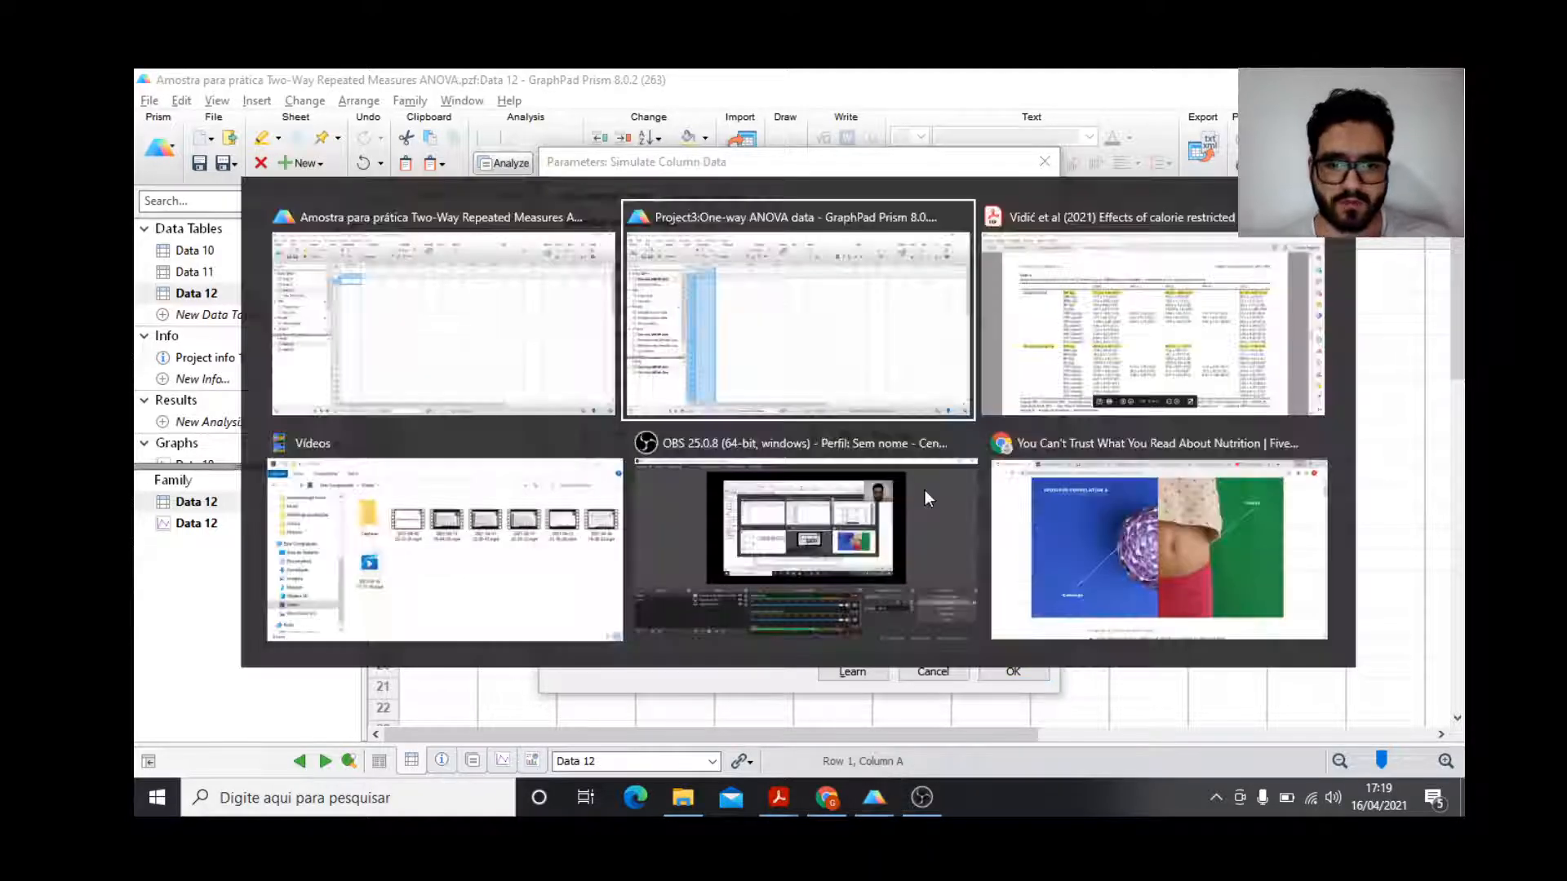
{"action": "key", "text": "alt+Tab"}
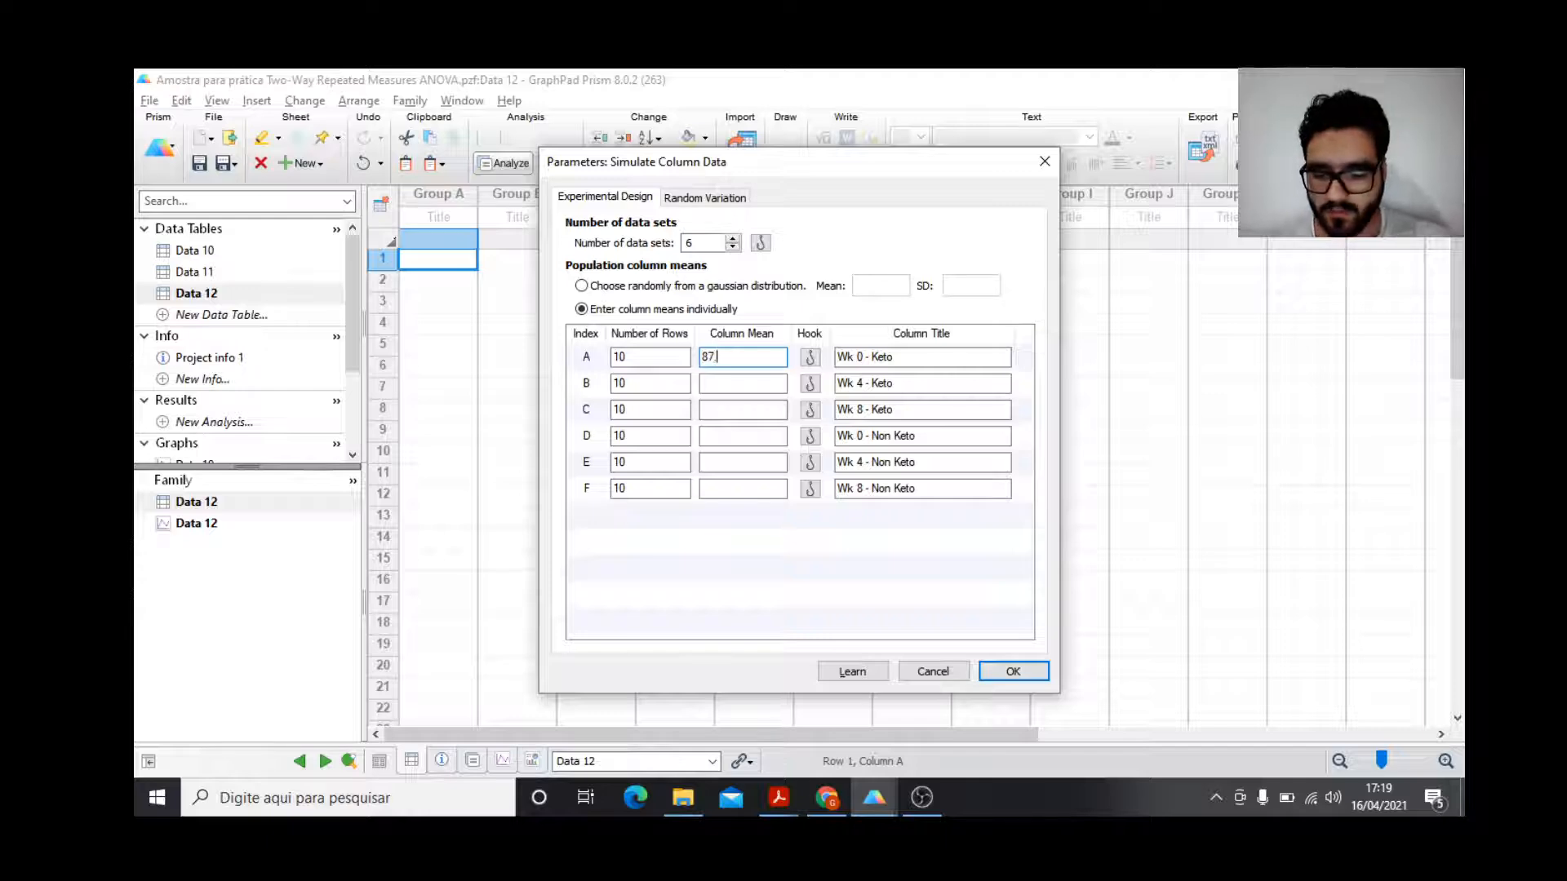
{"action": "type", "text": "87.23"}
{"action": "key", "text": "alt+Tab"}
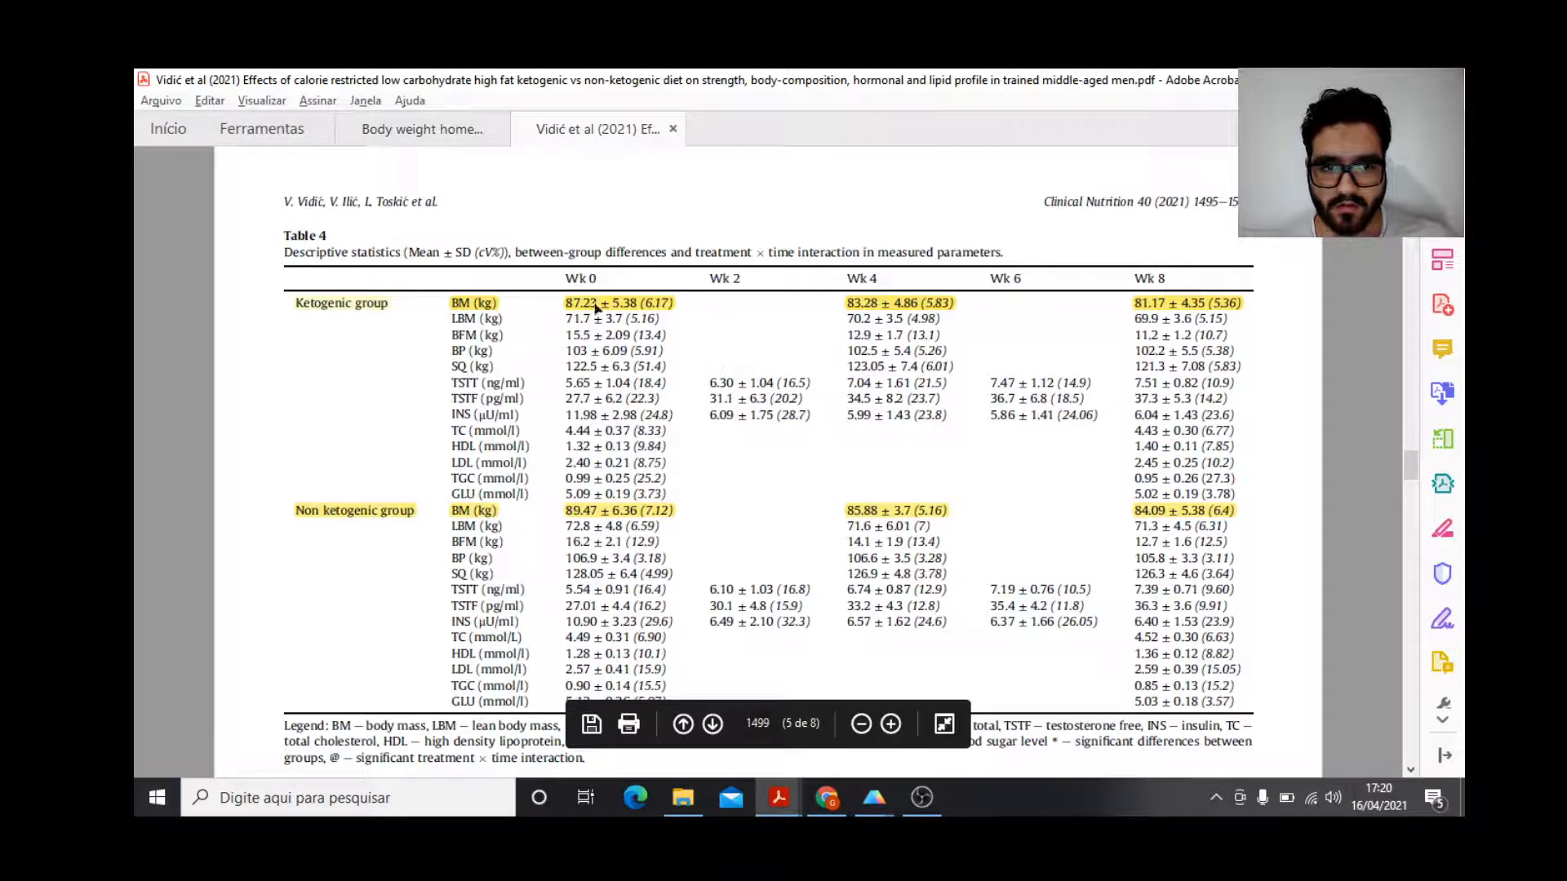
{"action": "key", "text": "alt+Tab"}
{"action": "type", "text": "8"}
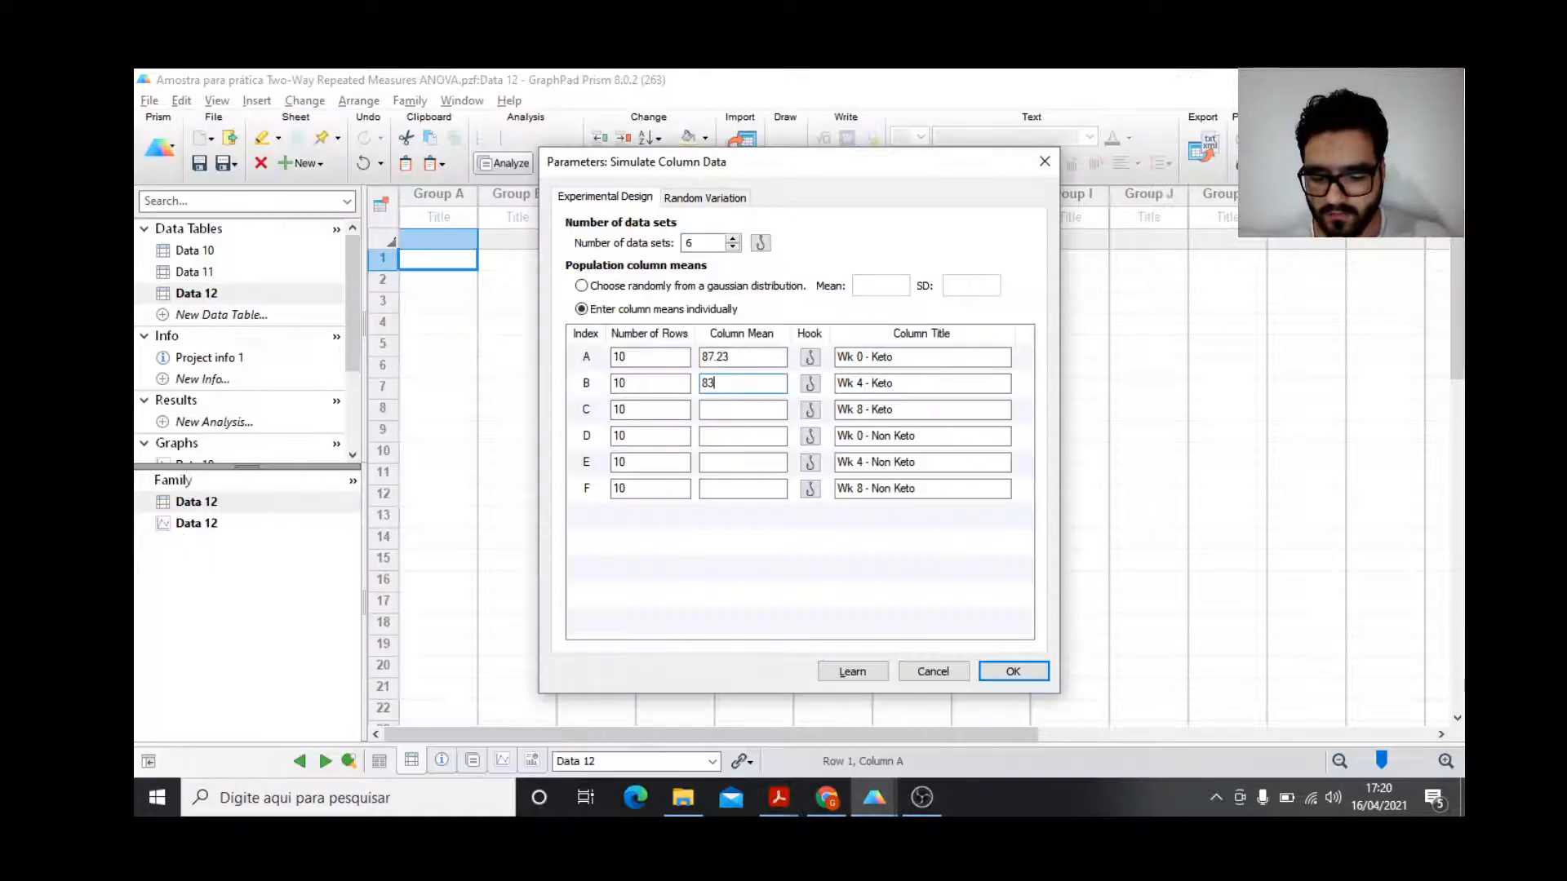
{"action": "key", "text": "alt+Tab"}
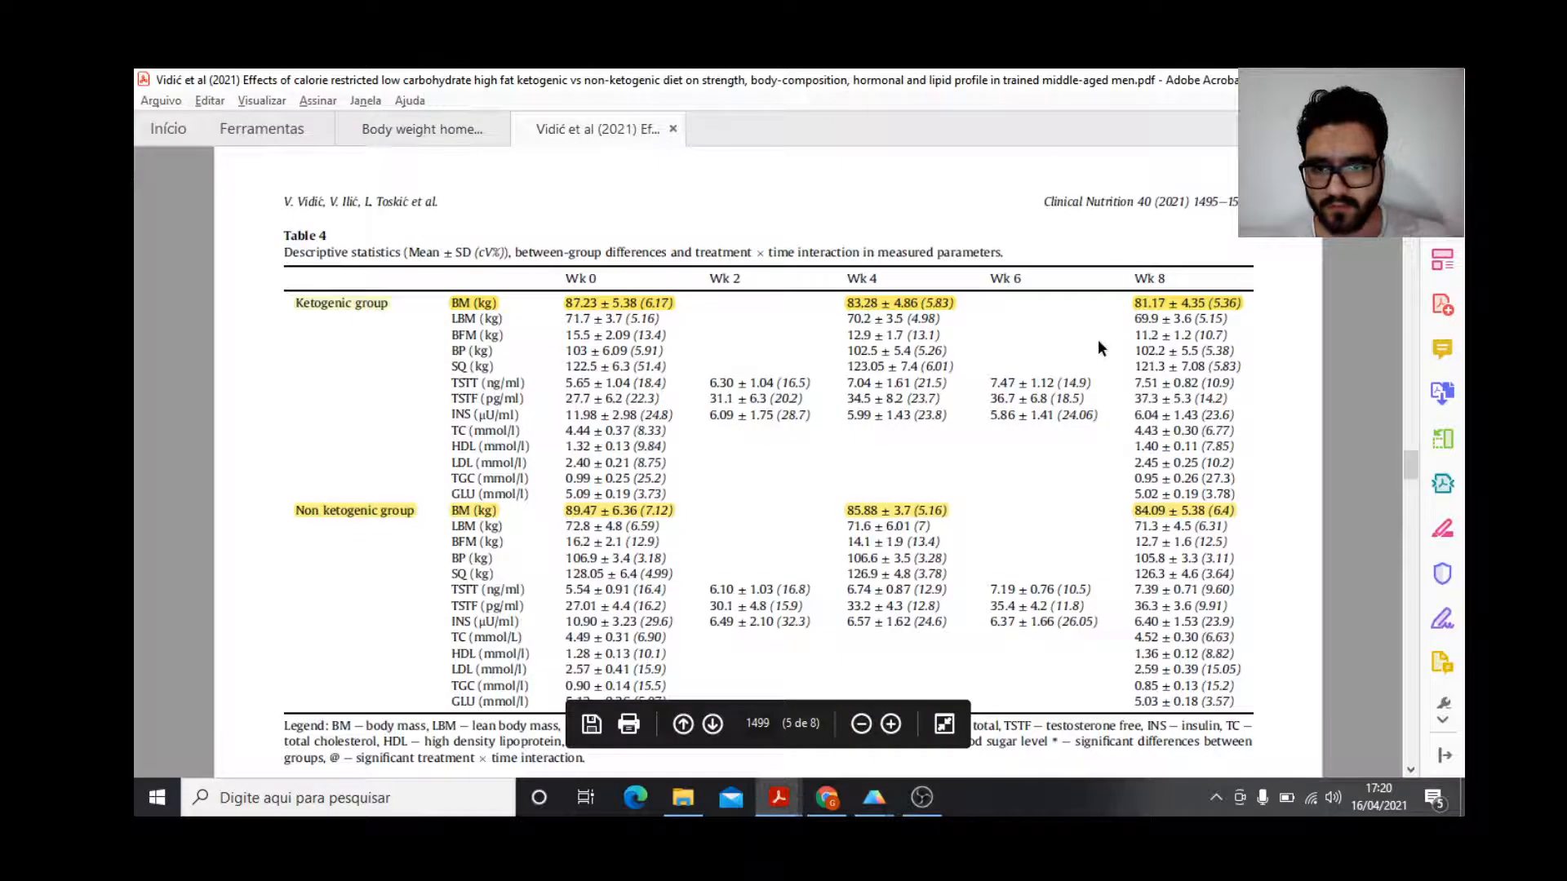
{"action": "key", "text": "alt+Tab"}
{"action": "type", "text": "8"}
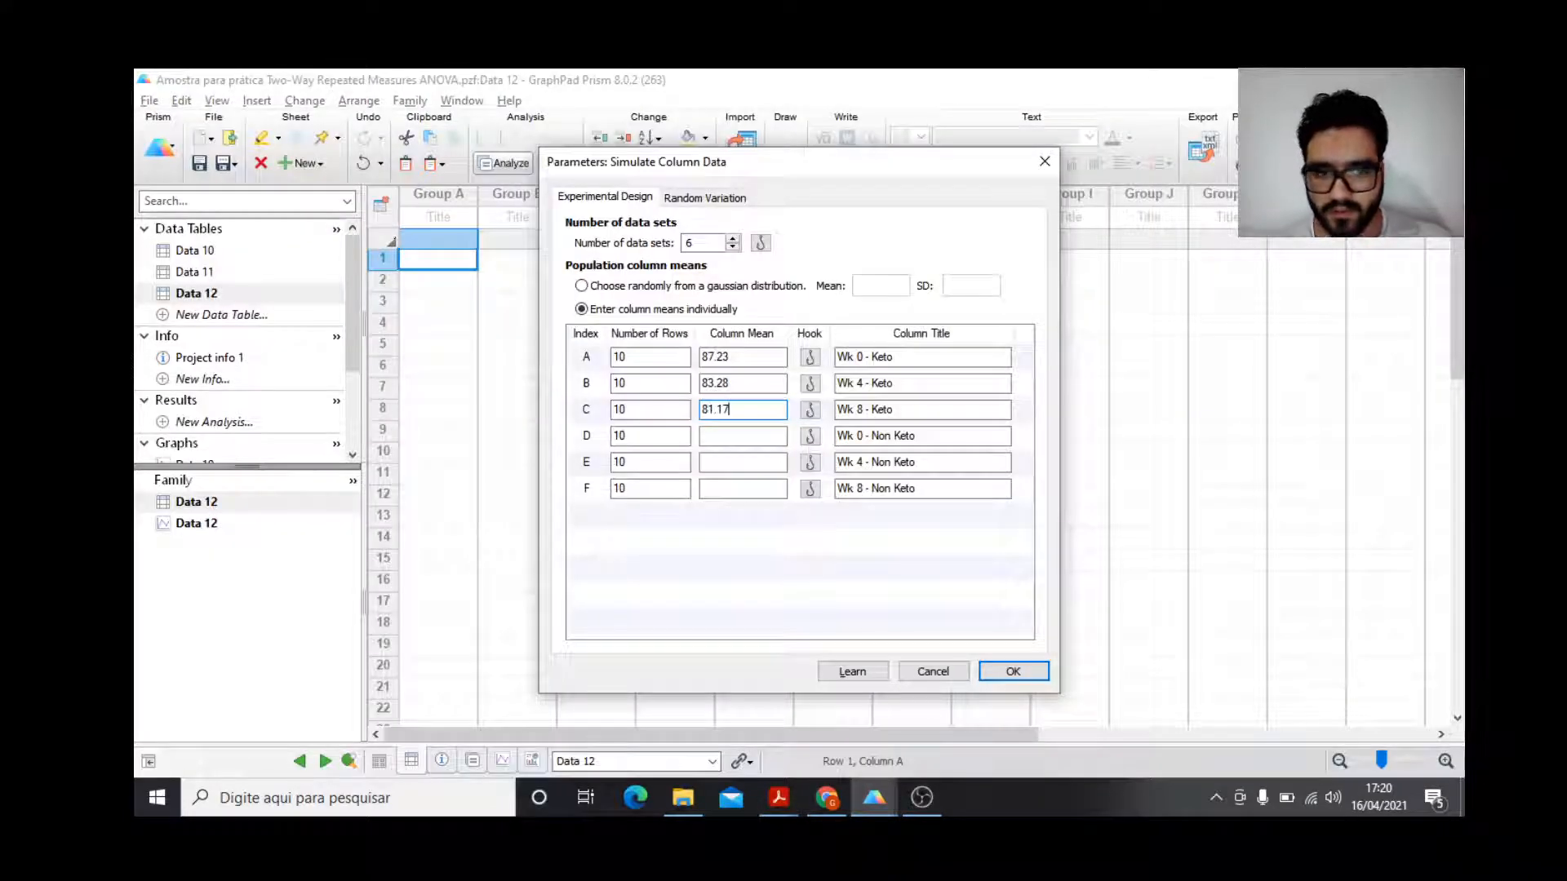
{"action": "type", "text": "1.17"}
Enter the non-ketogenic group's body mass means from the article's Table 4 as column means: D 89.47, E 85.88 and F 84.09.
{"action": "left_click", "coordinate": [743, 436]}
{"action": "key", "text": "alt+Tab"}
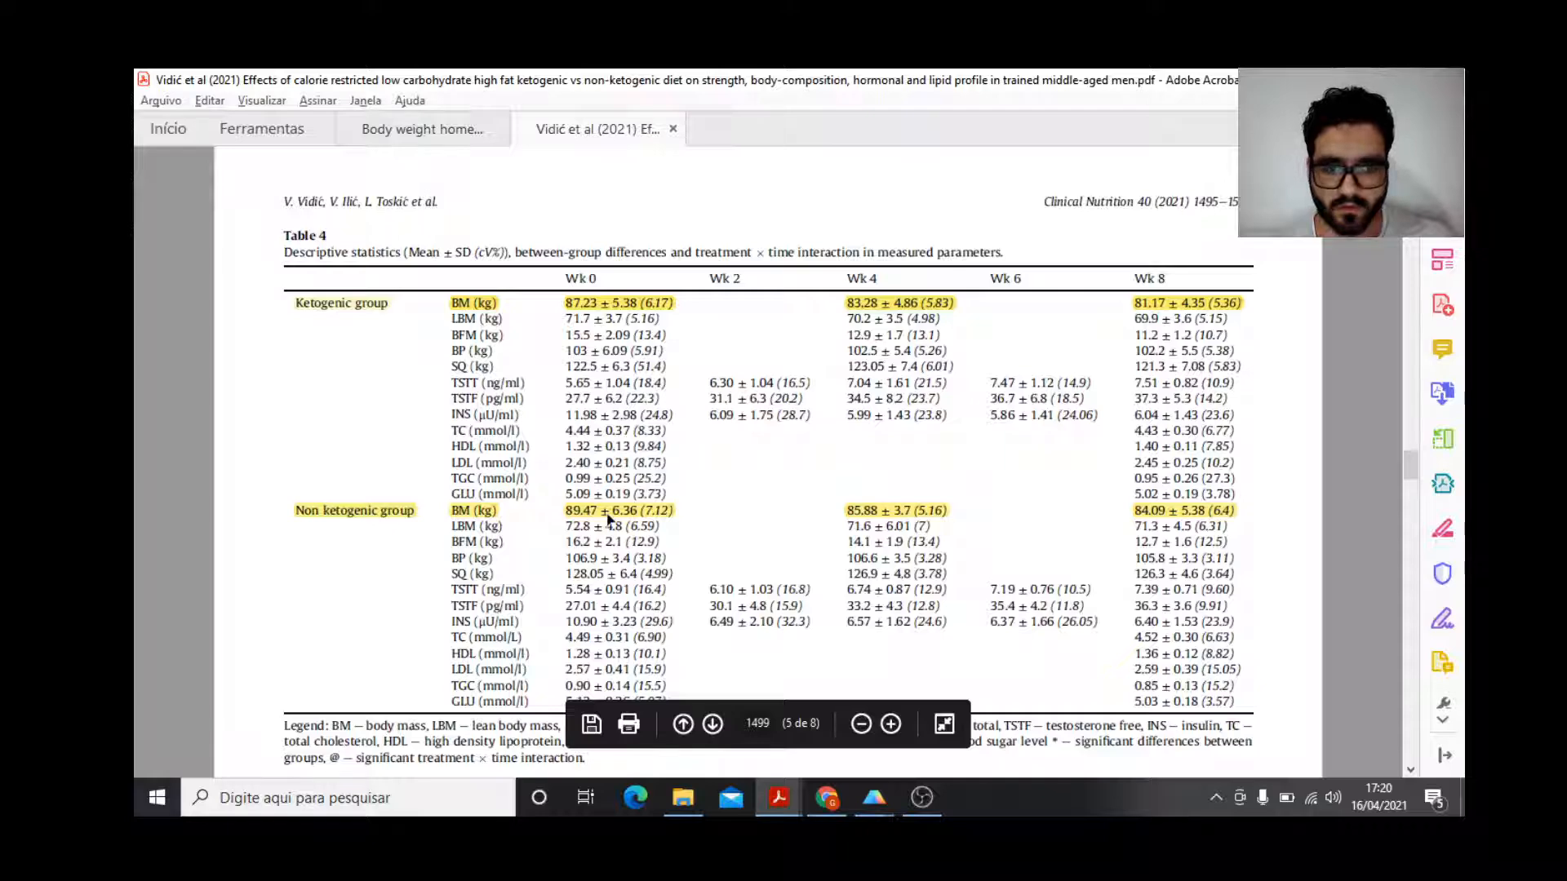
{"action": "key", "text": "alt+Tab"}
{"action": "type", "text": "89"}
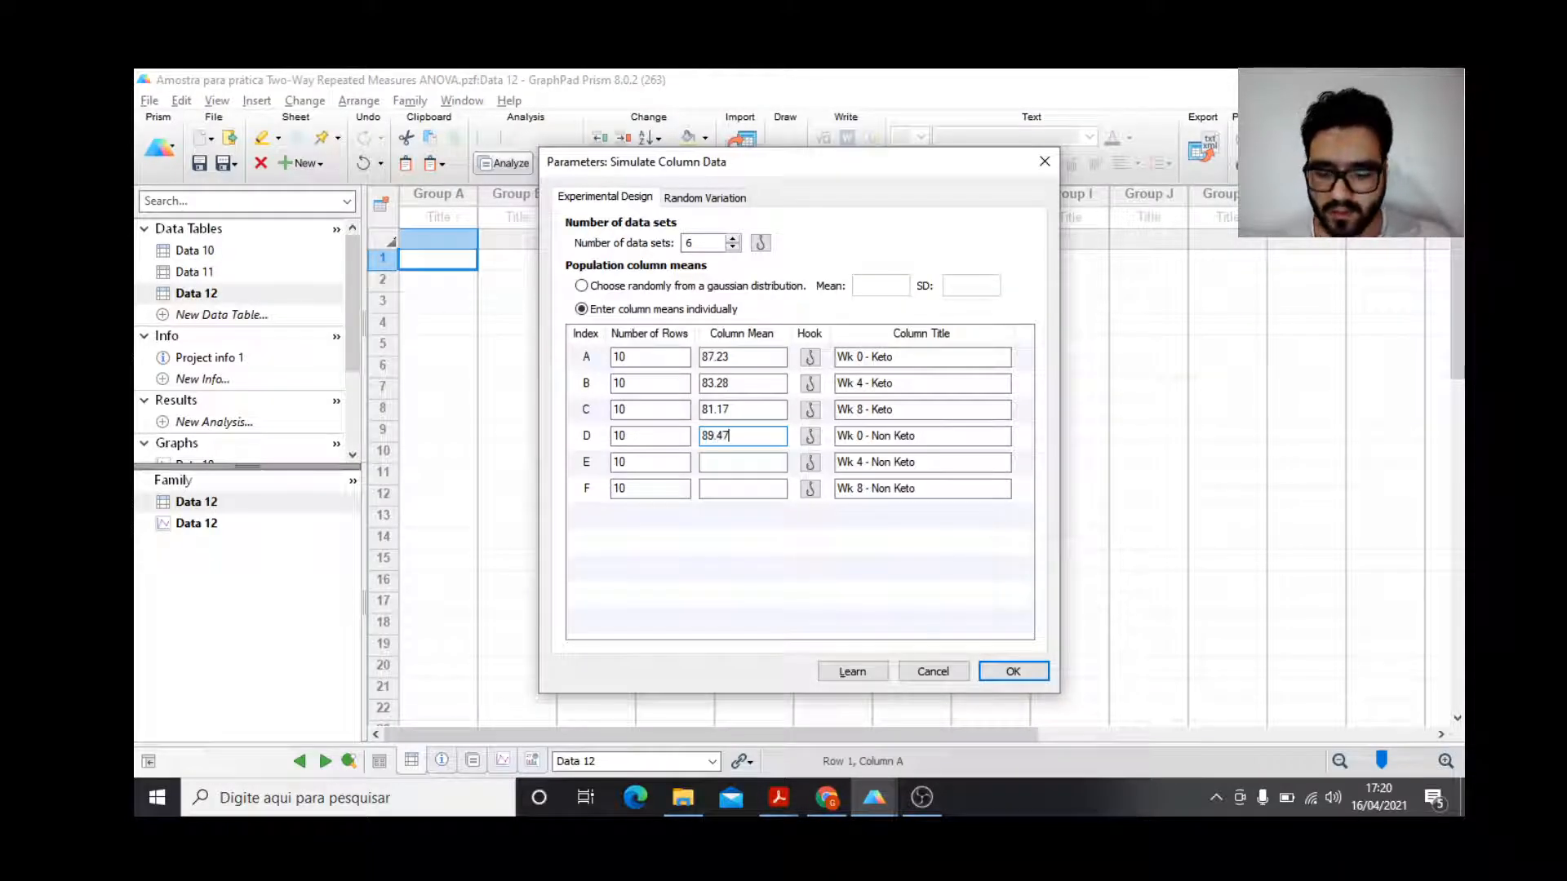
{"action": "key", "text": "alt+Tab"}
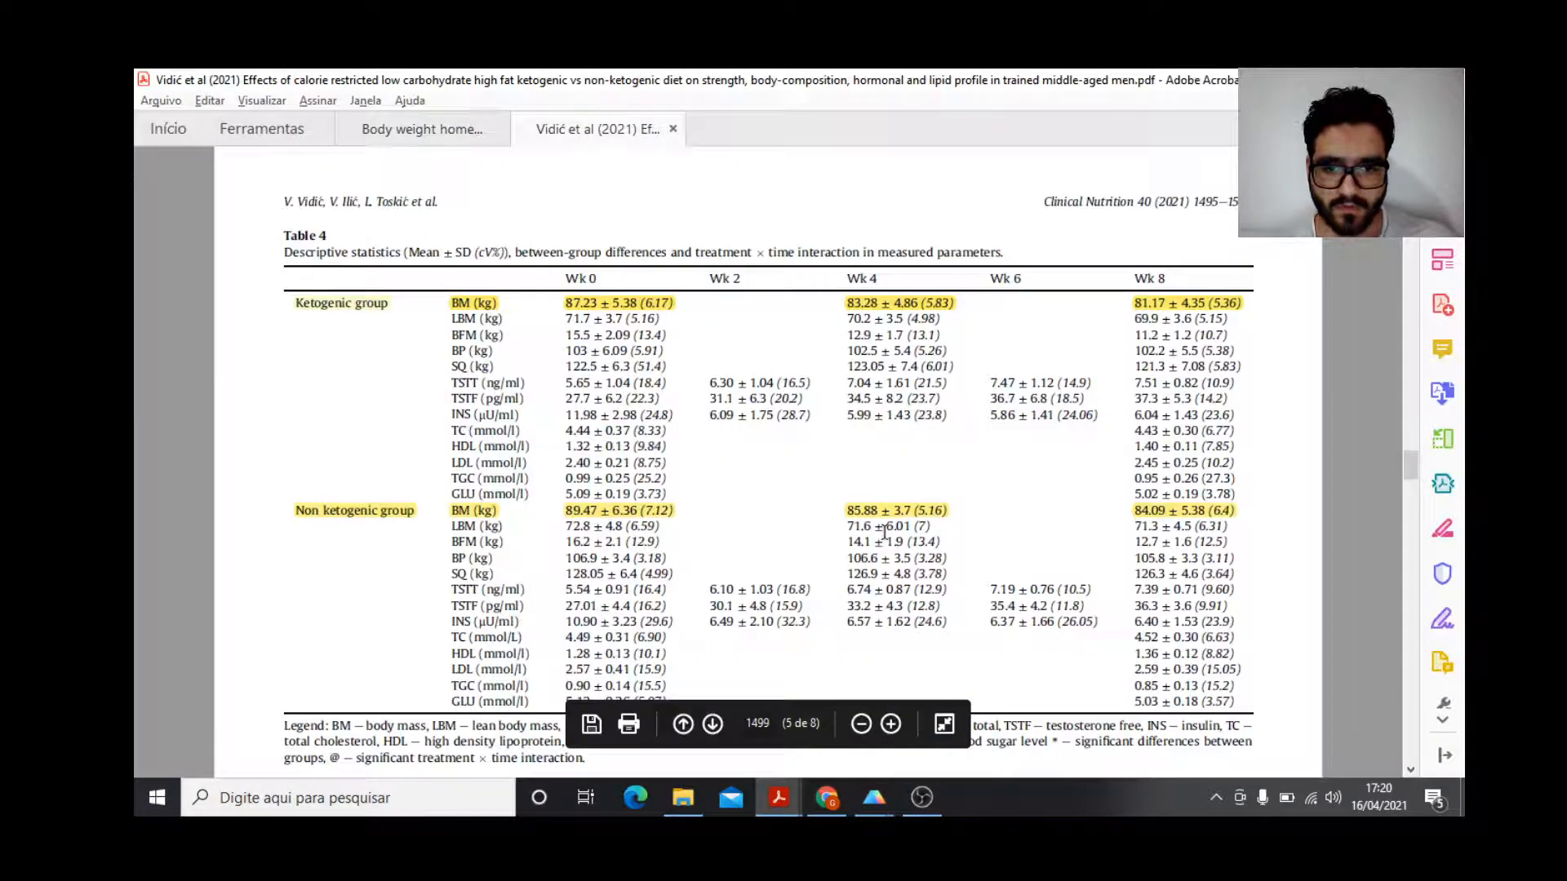
{"action": "key", "text": "alt+Tab"}
{"action": "type", "text": "85"}
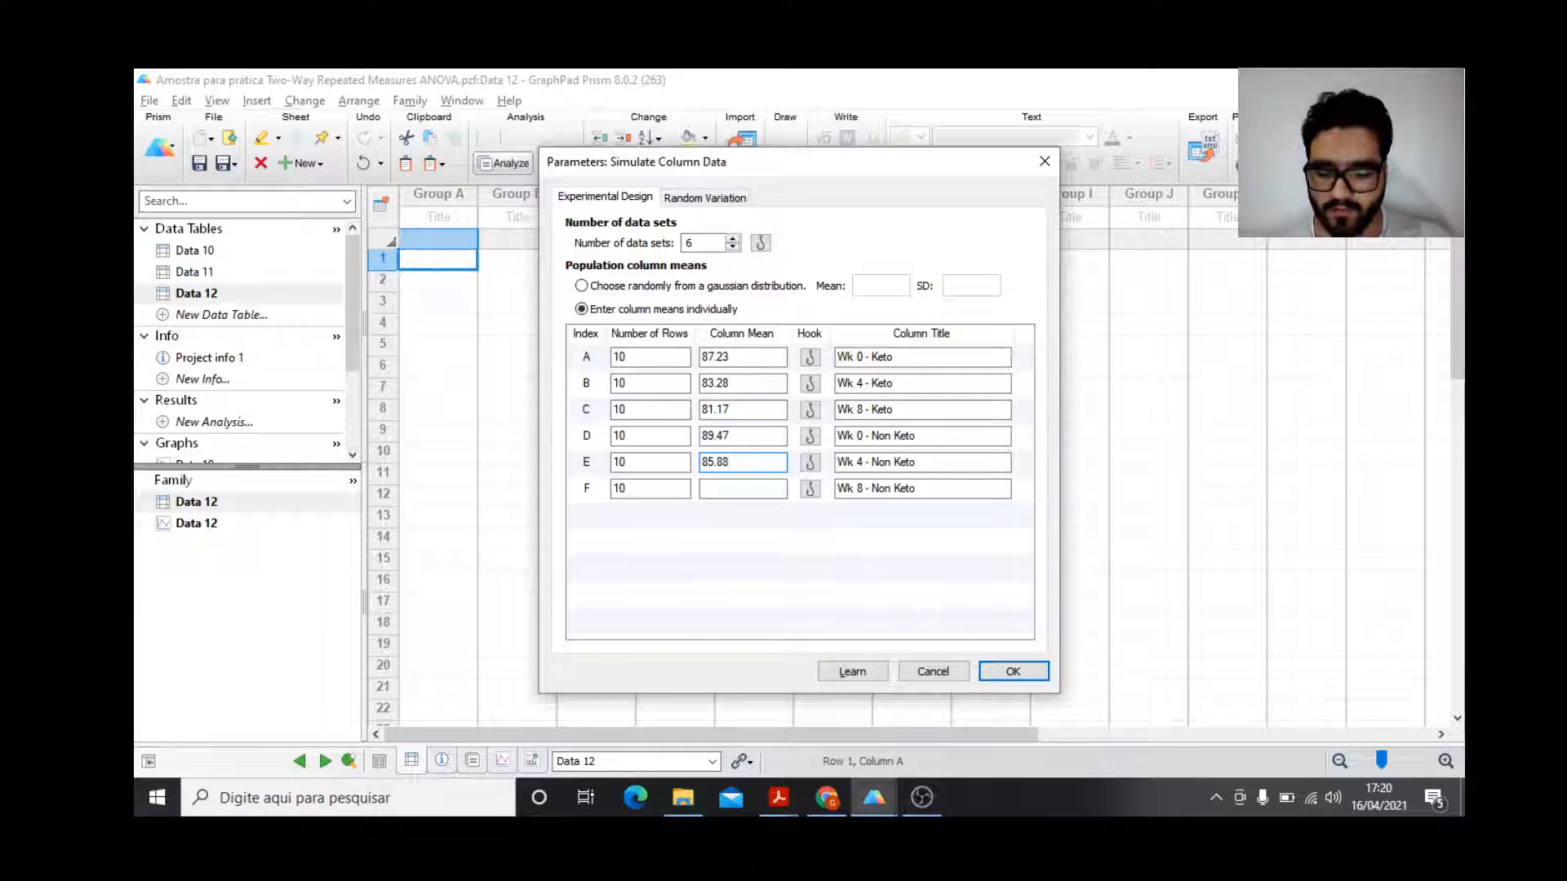
{"action": "key", "text": "alt+Tab"}
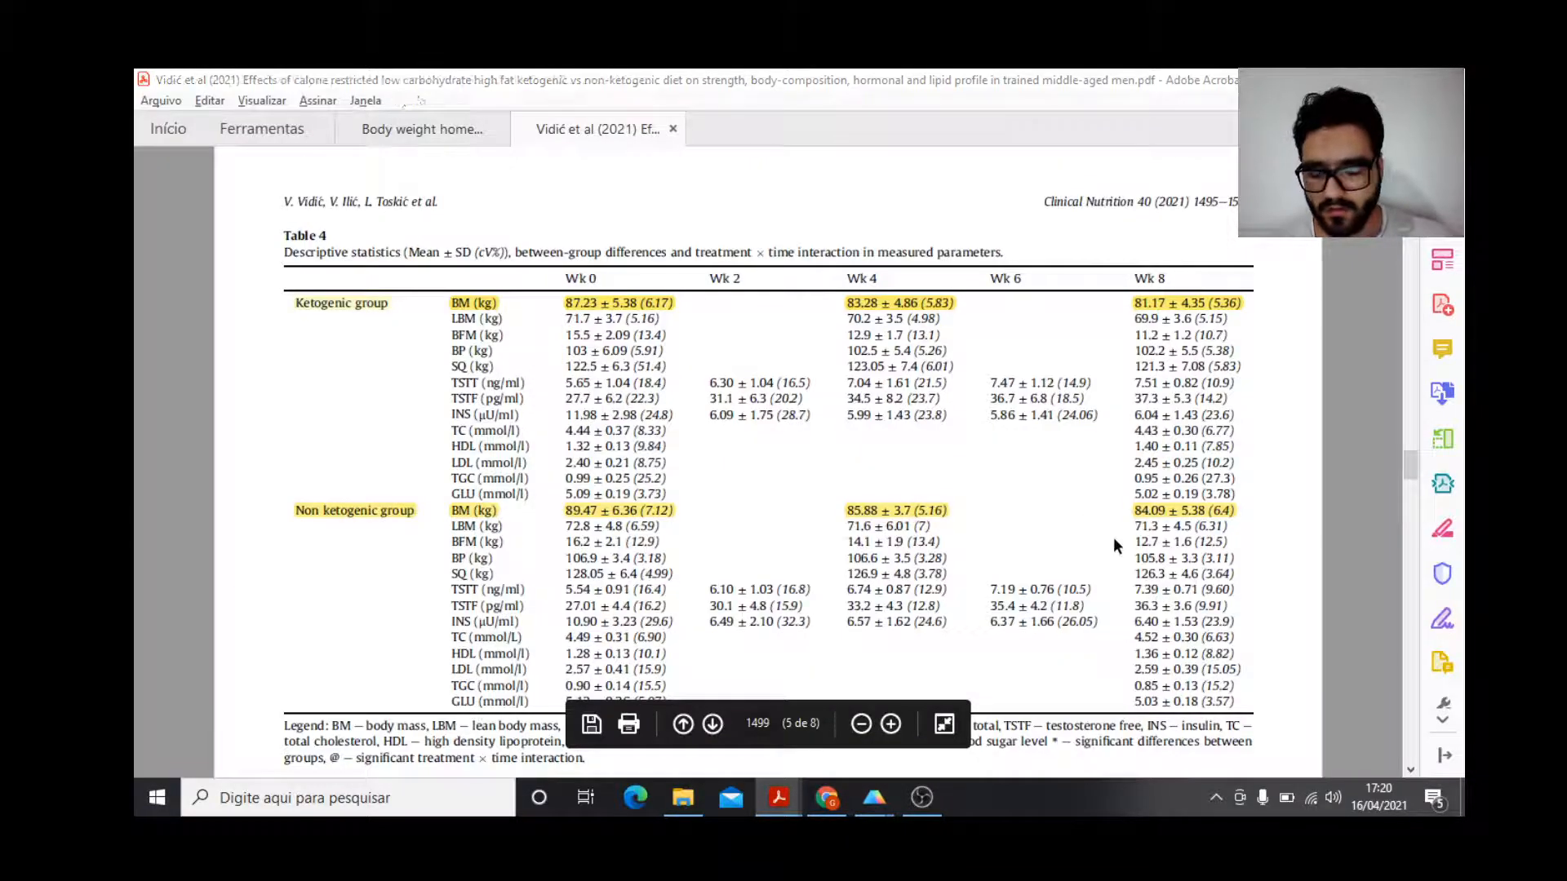
{"action": "key", "text": "alt+Tab"}
{"action": "type", "text": "84.09"}
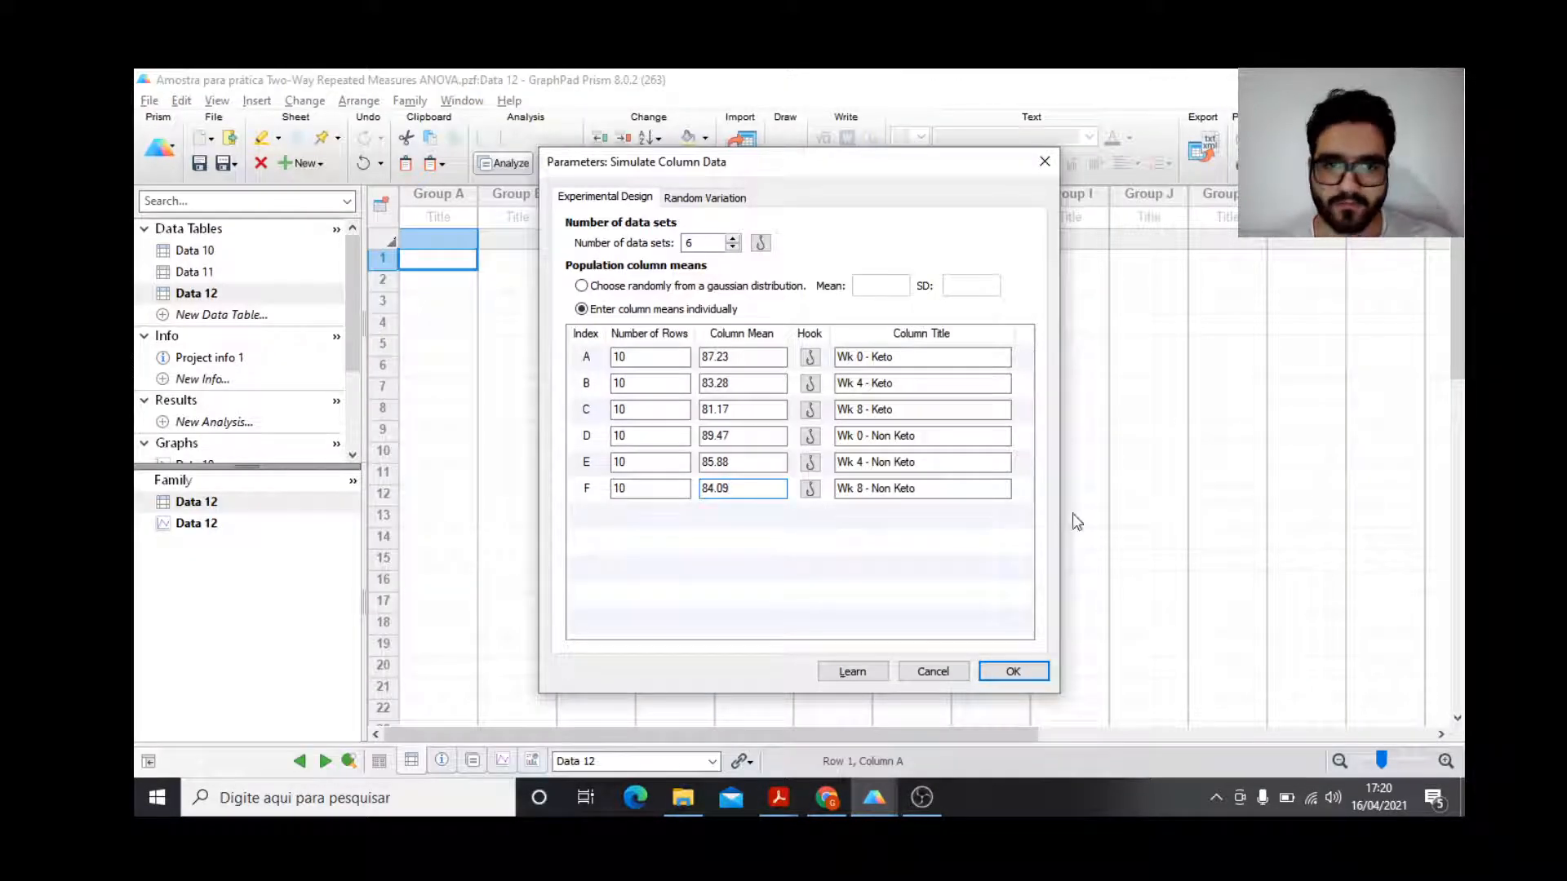
Add absolute Gaussian random scatter with an SD to the simulation, recheck the experimental design and generate the simulated data.
{"action": "left_click", "coordinate": [729, 197]}
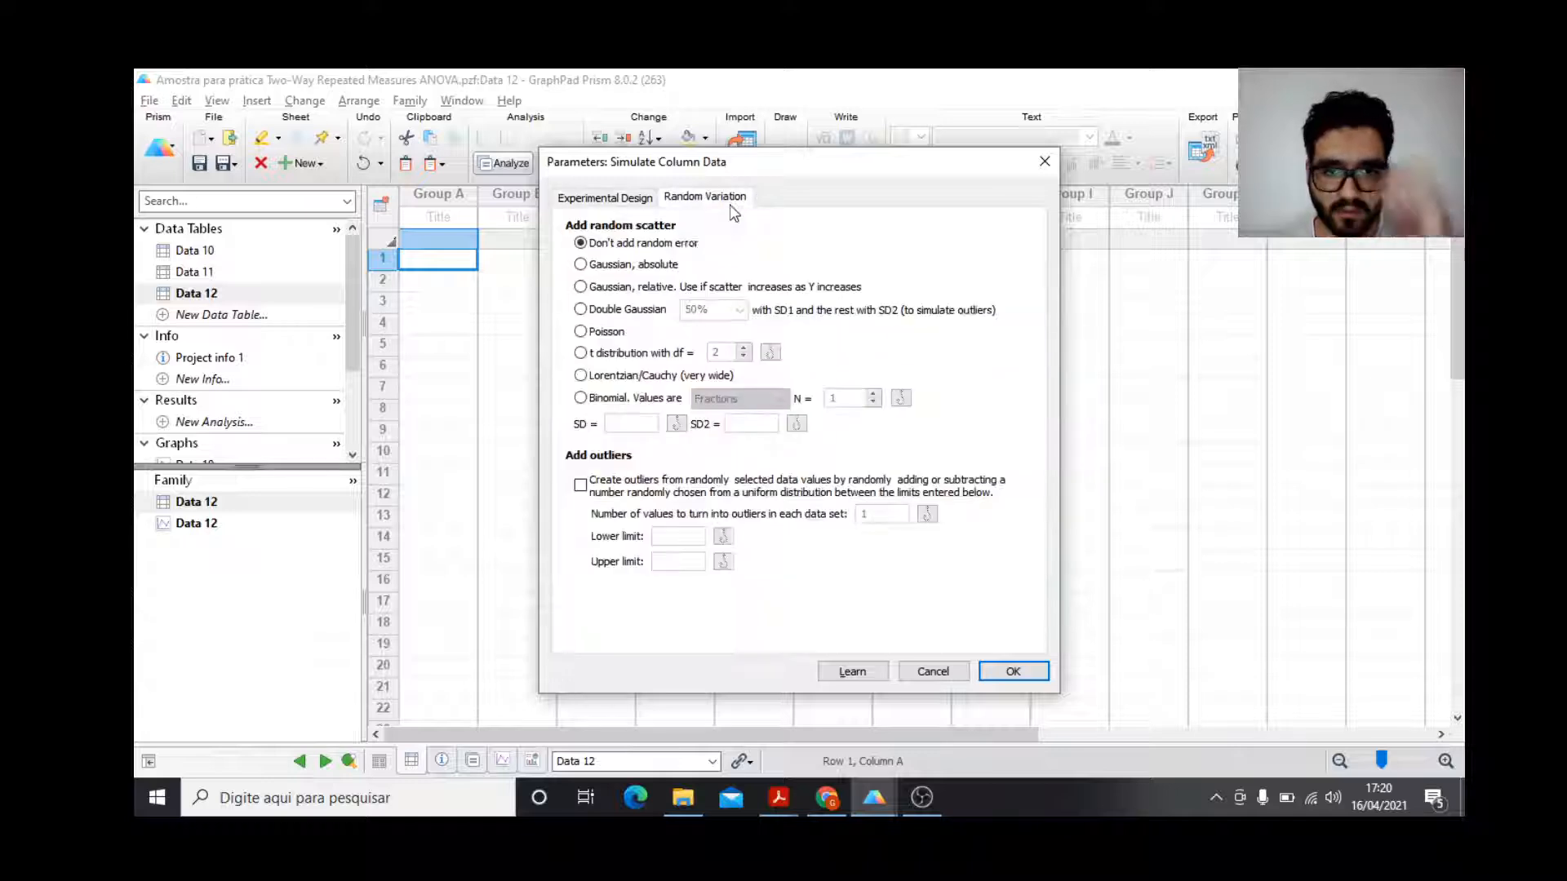
{"action": "left_click", "coordinate": [580, 264]}
{"action": "left_click", "coordinate": [629, 424]}
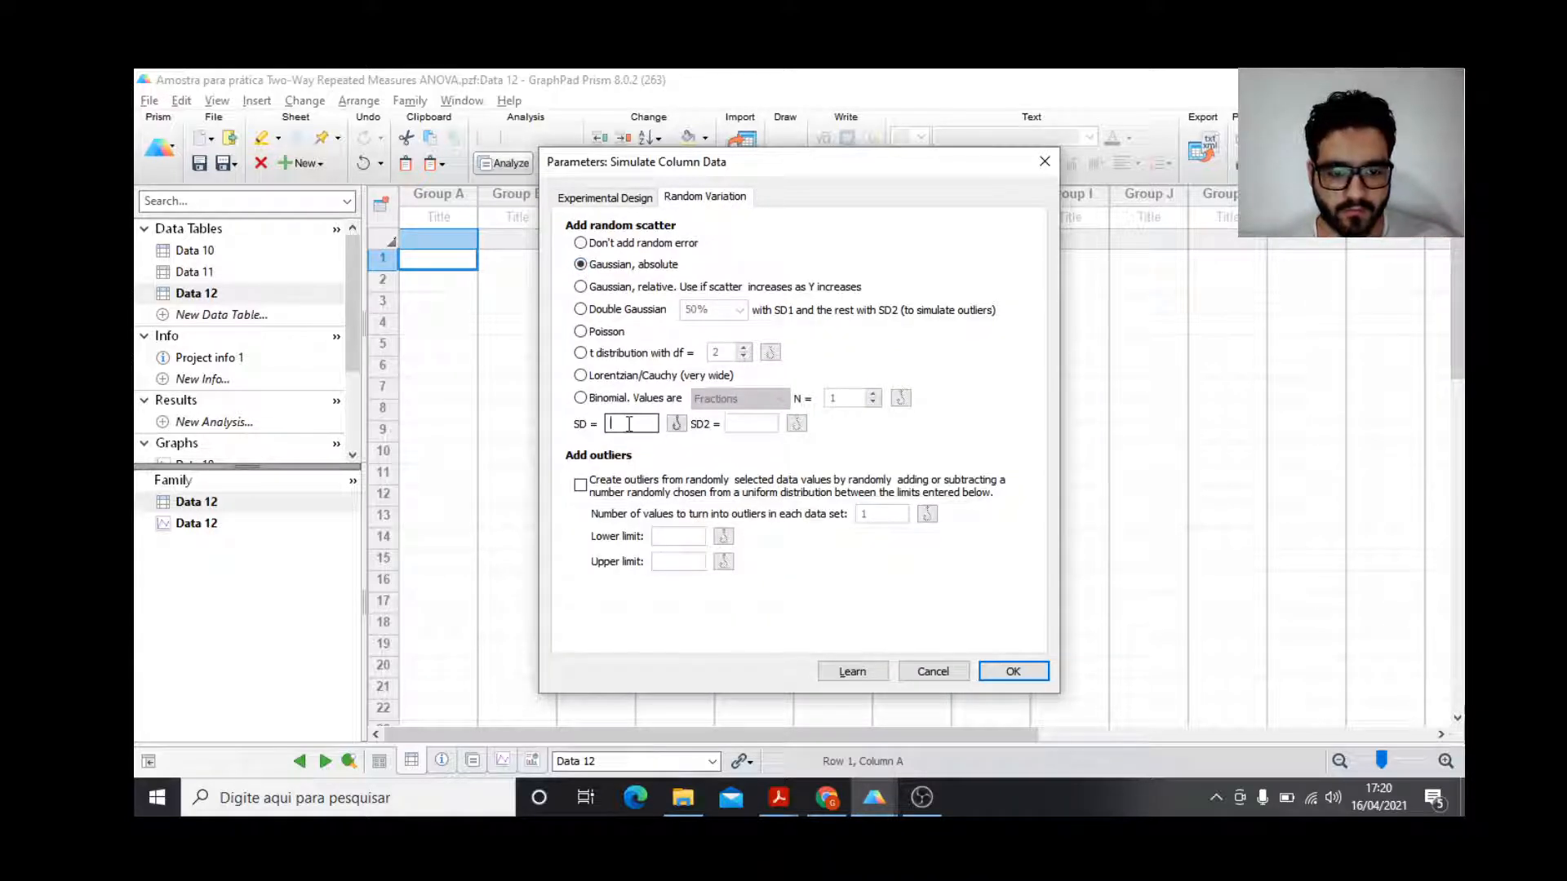
{"action": "left_click", "coordinate": [625, 201]}
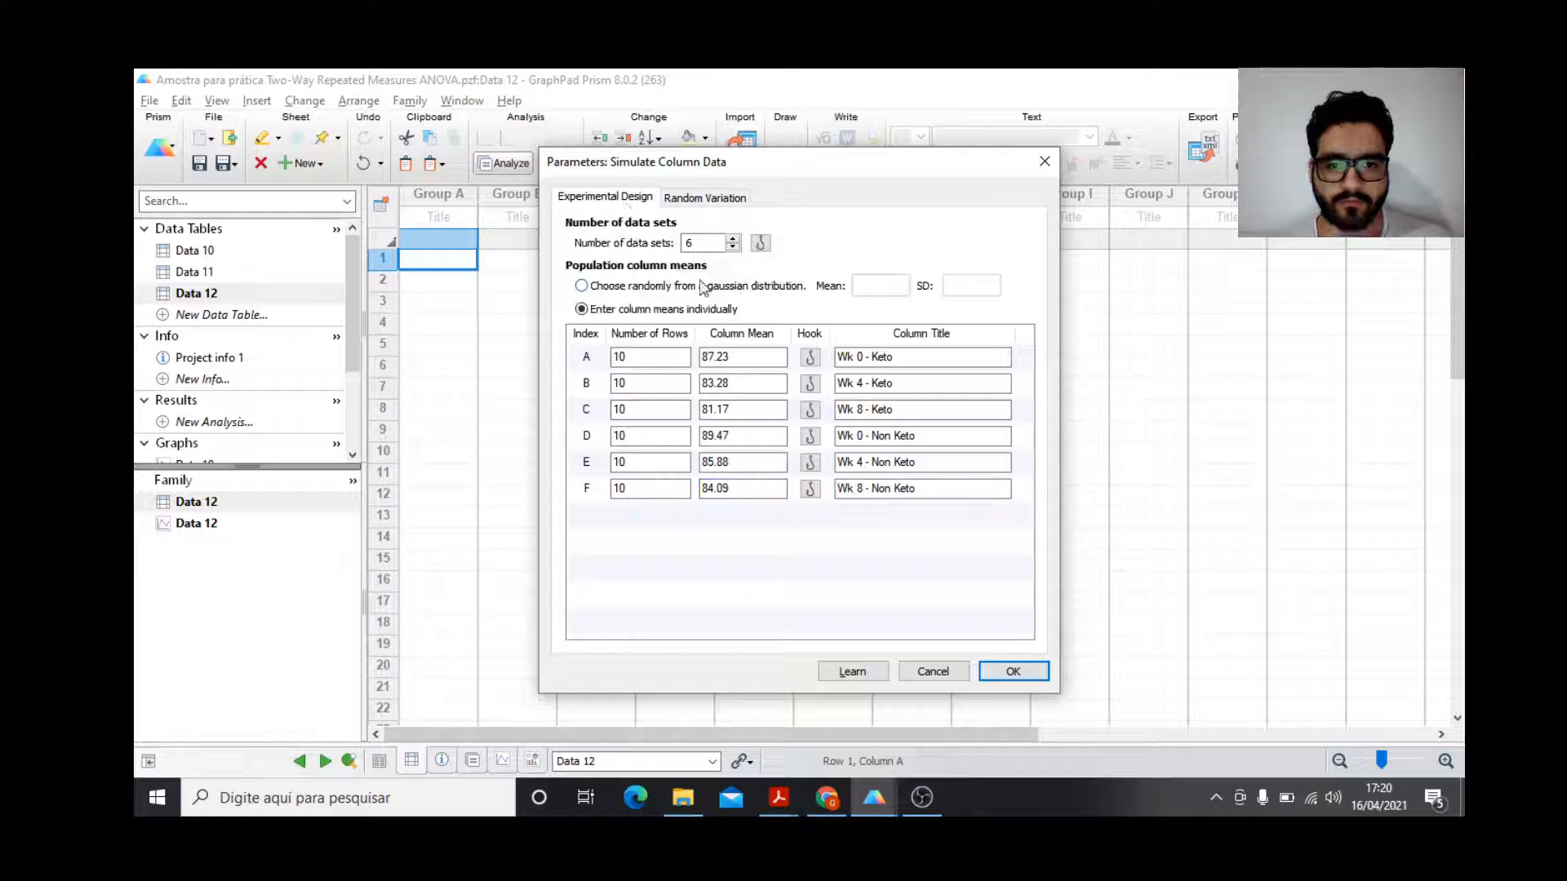
{"action": "left_click", "coordinate": [1012, 670]}
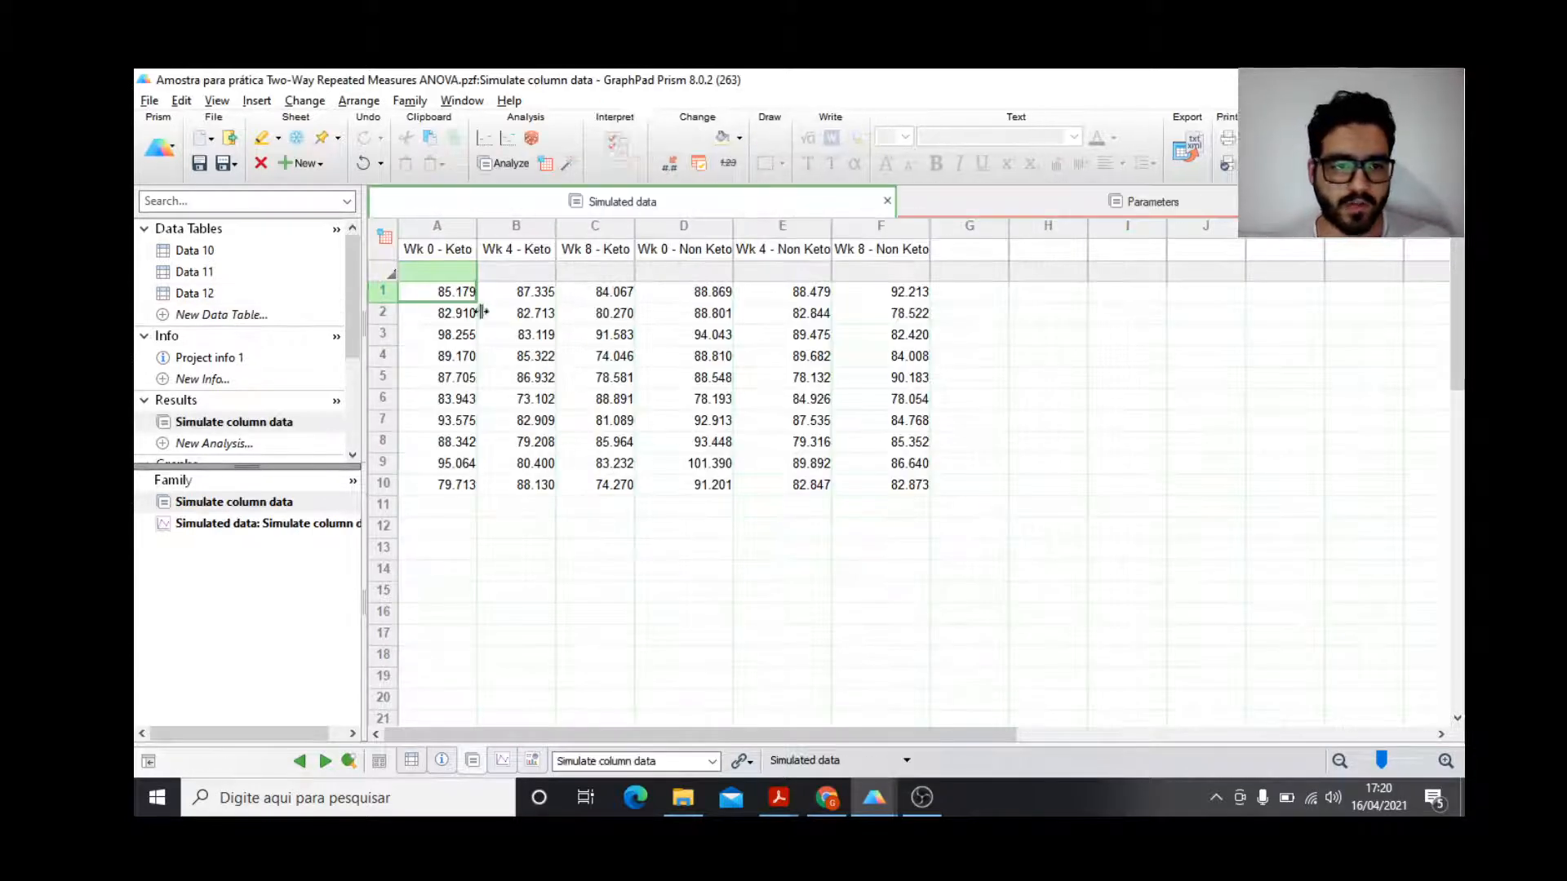
Copy the ten rows of the three simulated Keto columns and paste them transposed as data into Group A of the Data 10 grouped table.
{"action": "left_click_drag", "start_coordinate": [451, 296], "coordinate": [595, 486]}
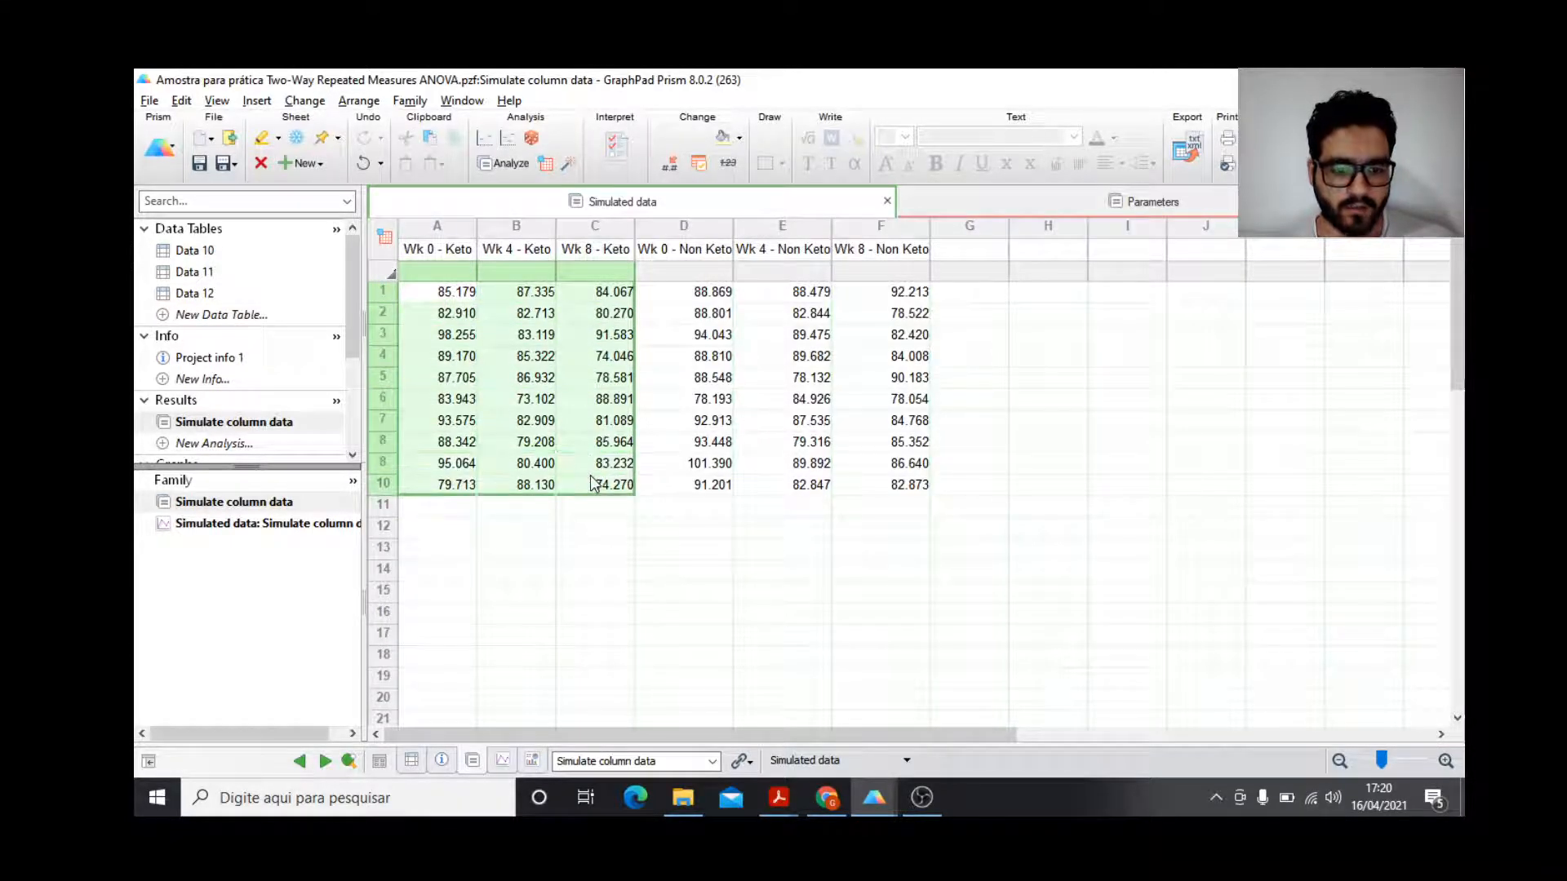
{"action": "left_click", "coordinate": [200, 251]}
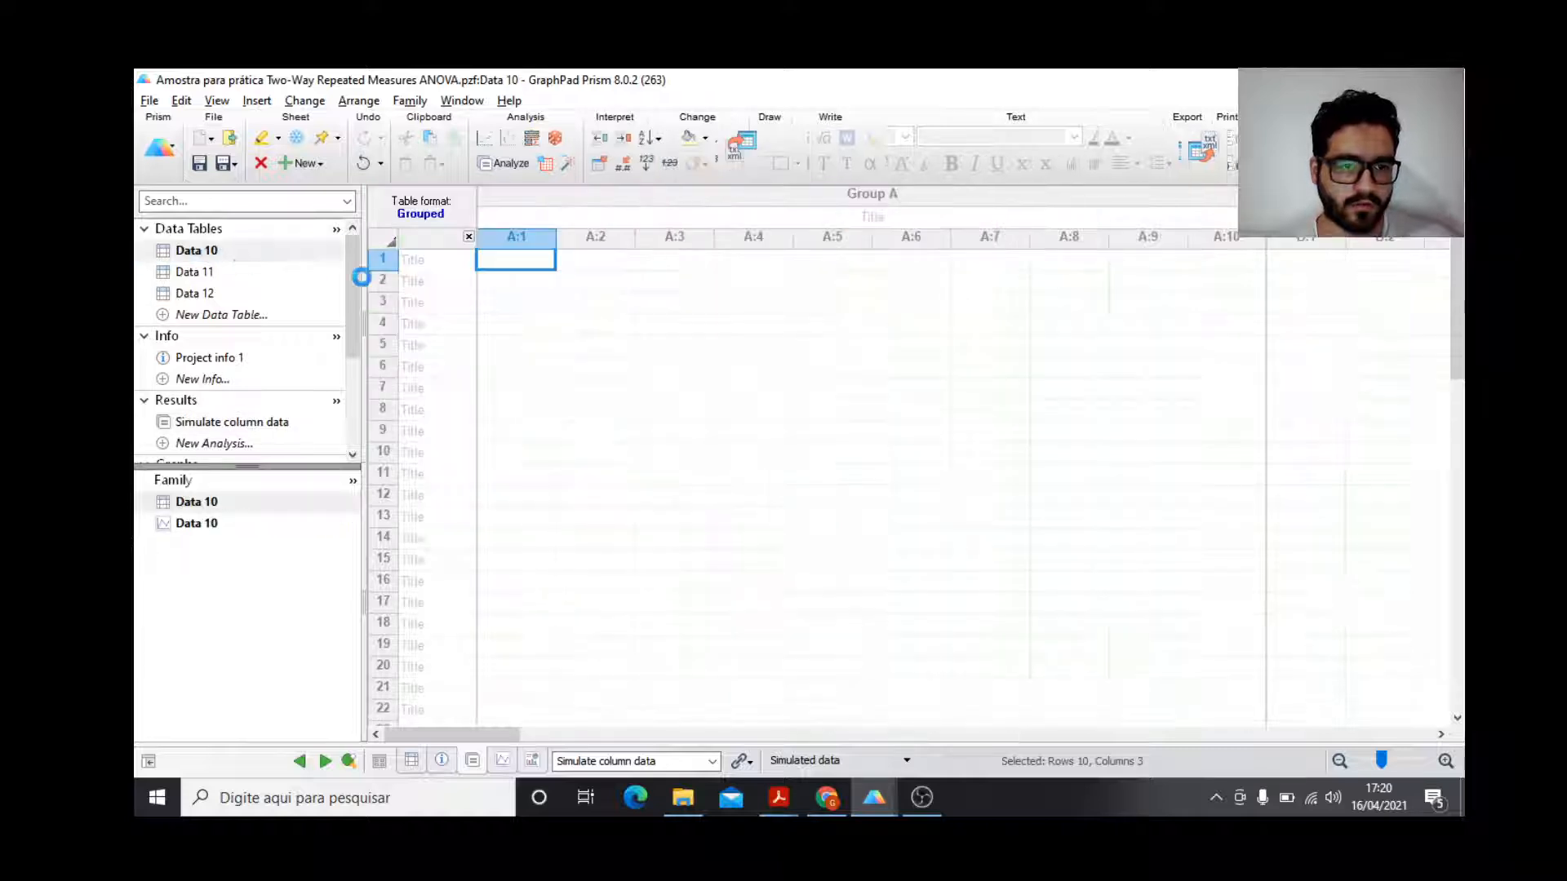
{"action": "right_click", "coordinate": [522, 260]}
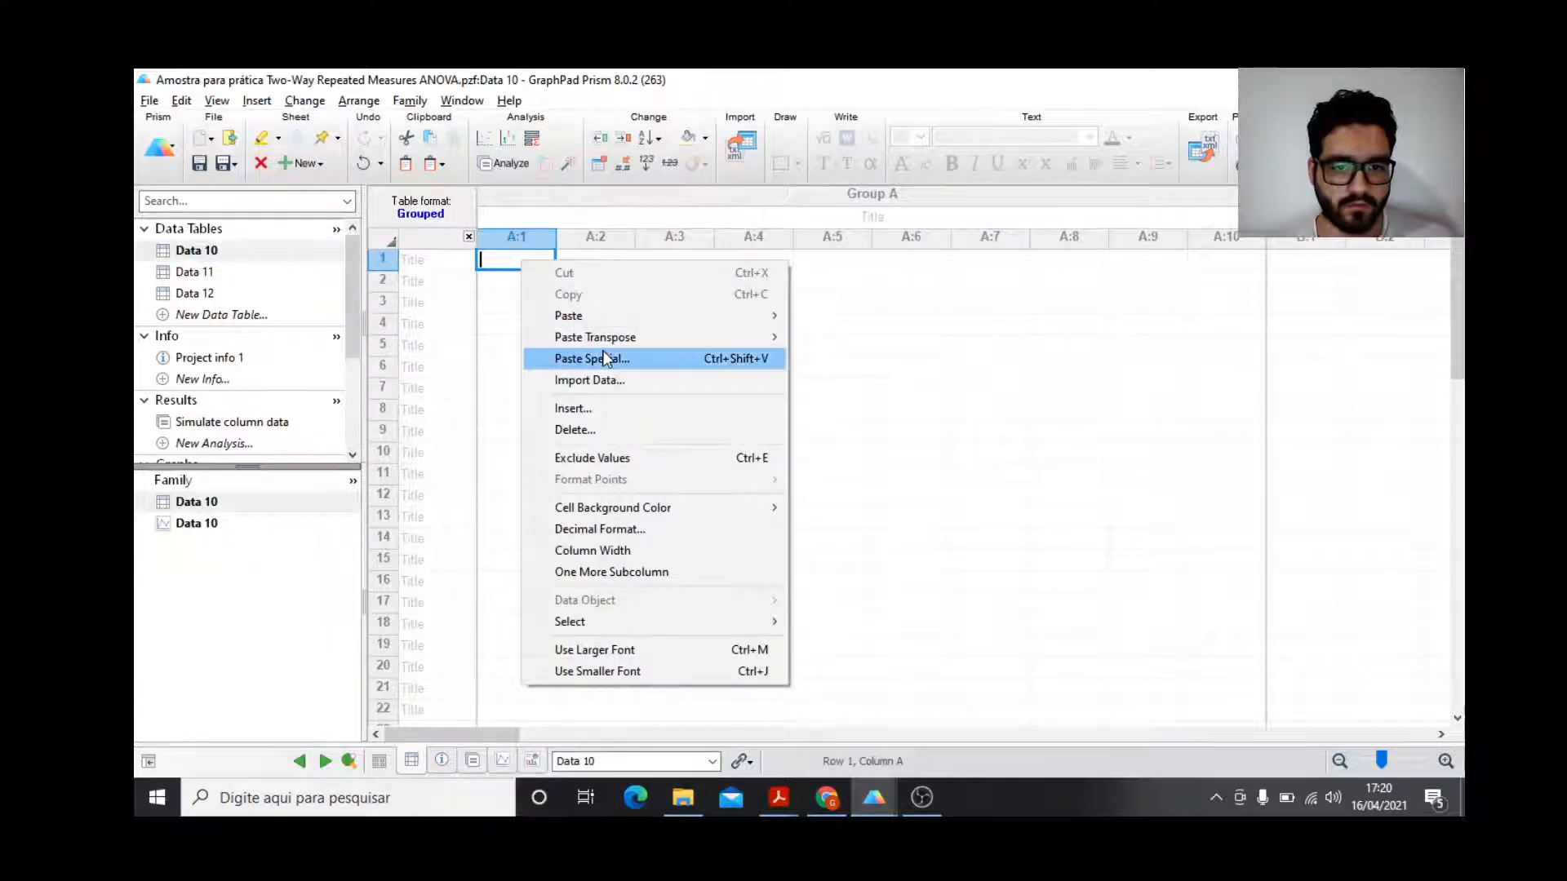
{"action": "mouse_move", "coordinate": [621, 338]}
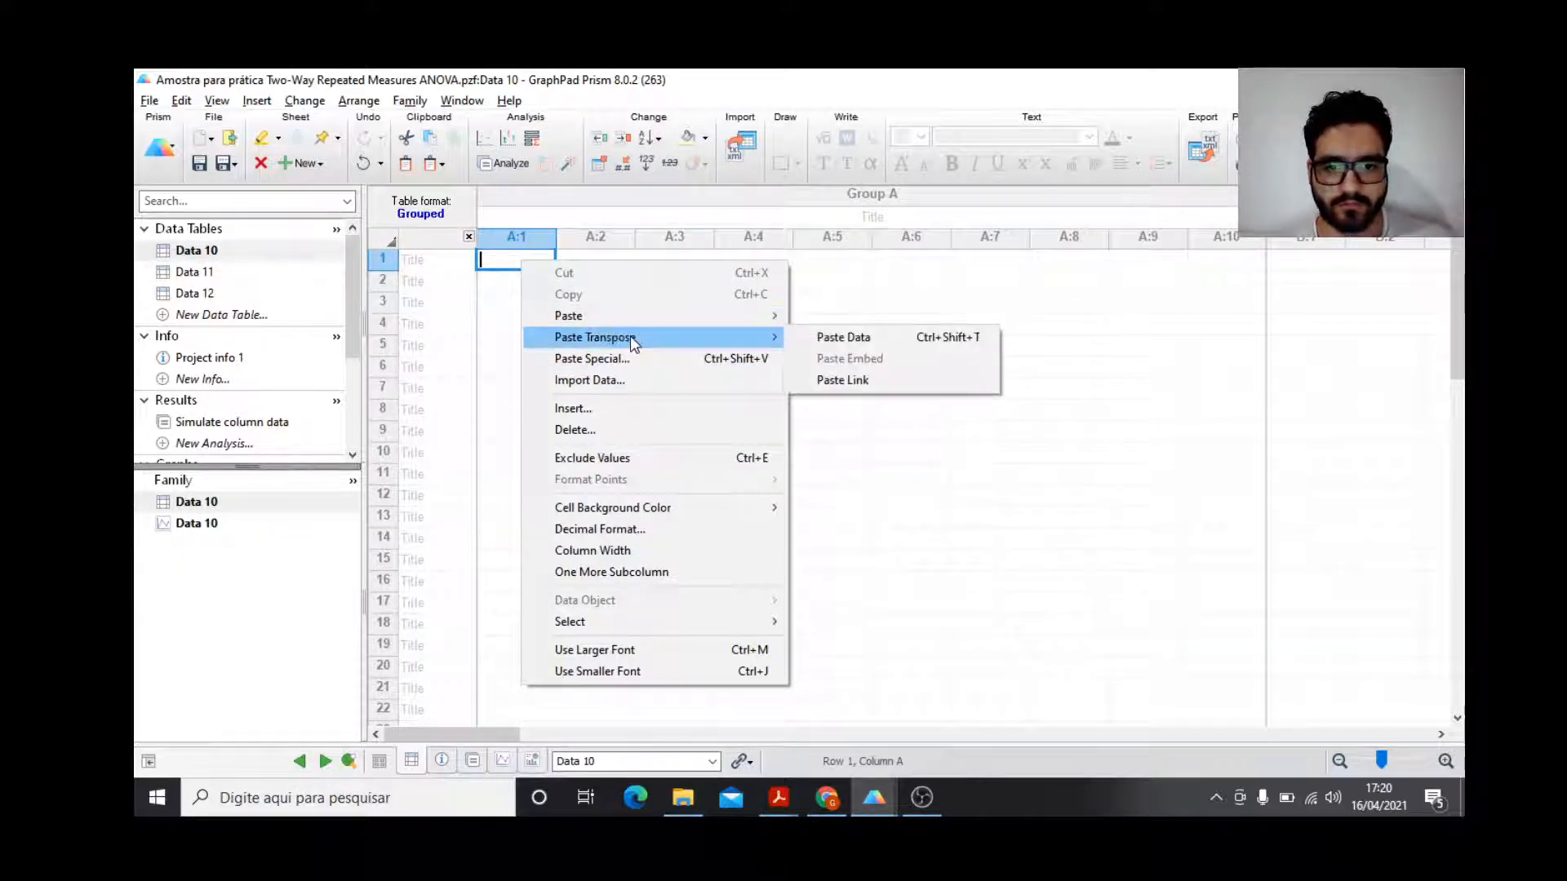
{"action": "left_click", "coordinate": [849, 337]}
Title the first three rows of the Data 10 table Wk 0, Wk 4 and Wk 8.
{"action": "left_click", "coordinate": [412, 258]}
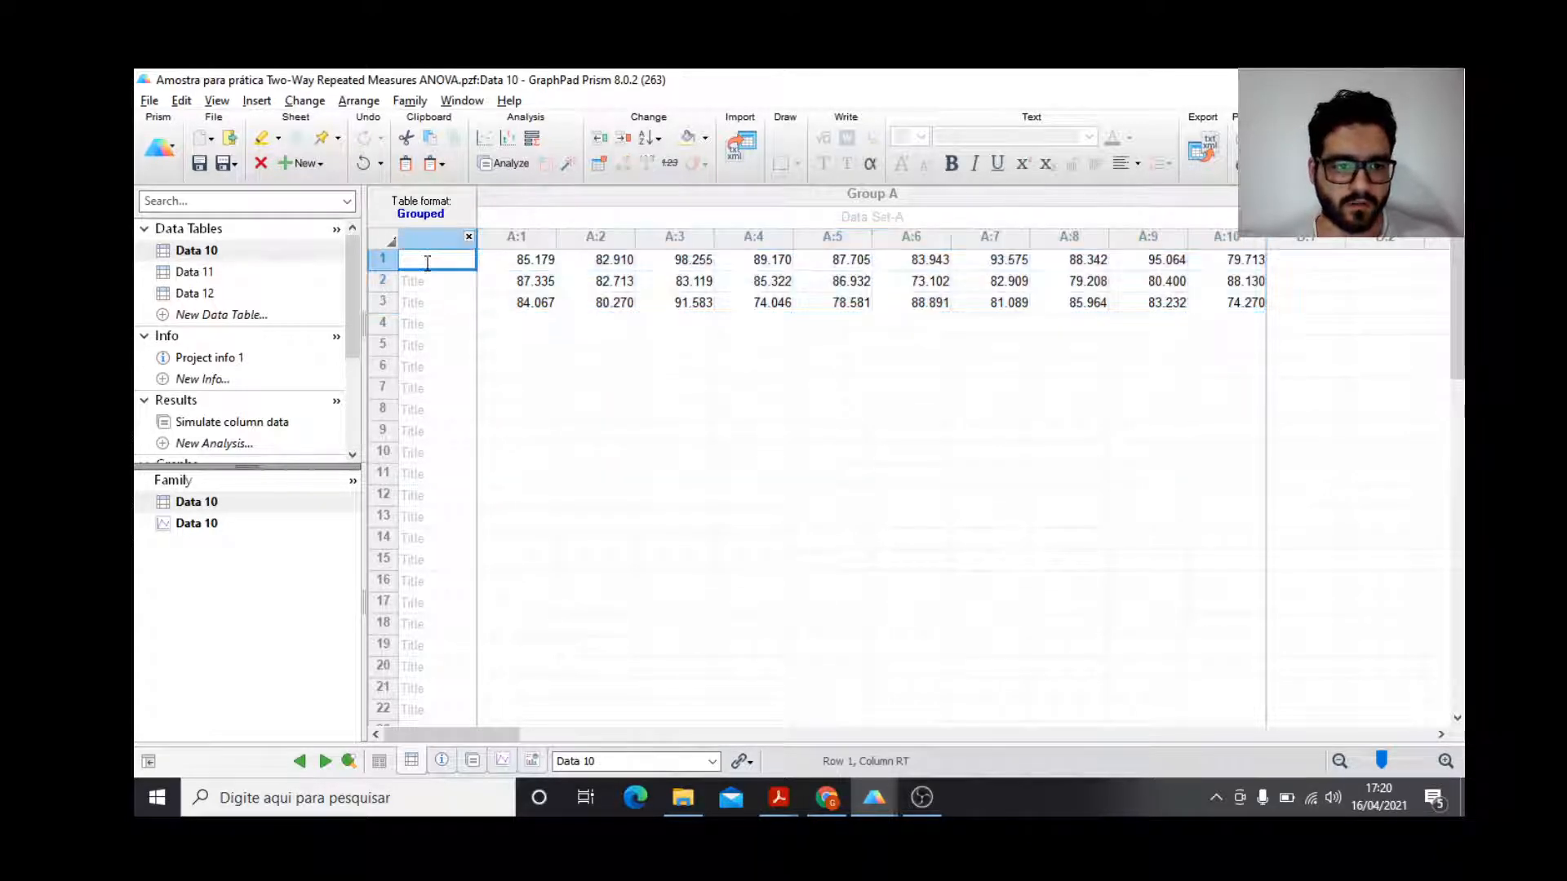
{"action": "type", "text": "Wk 0"}
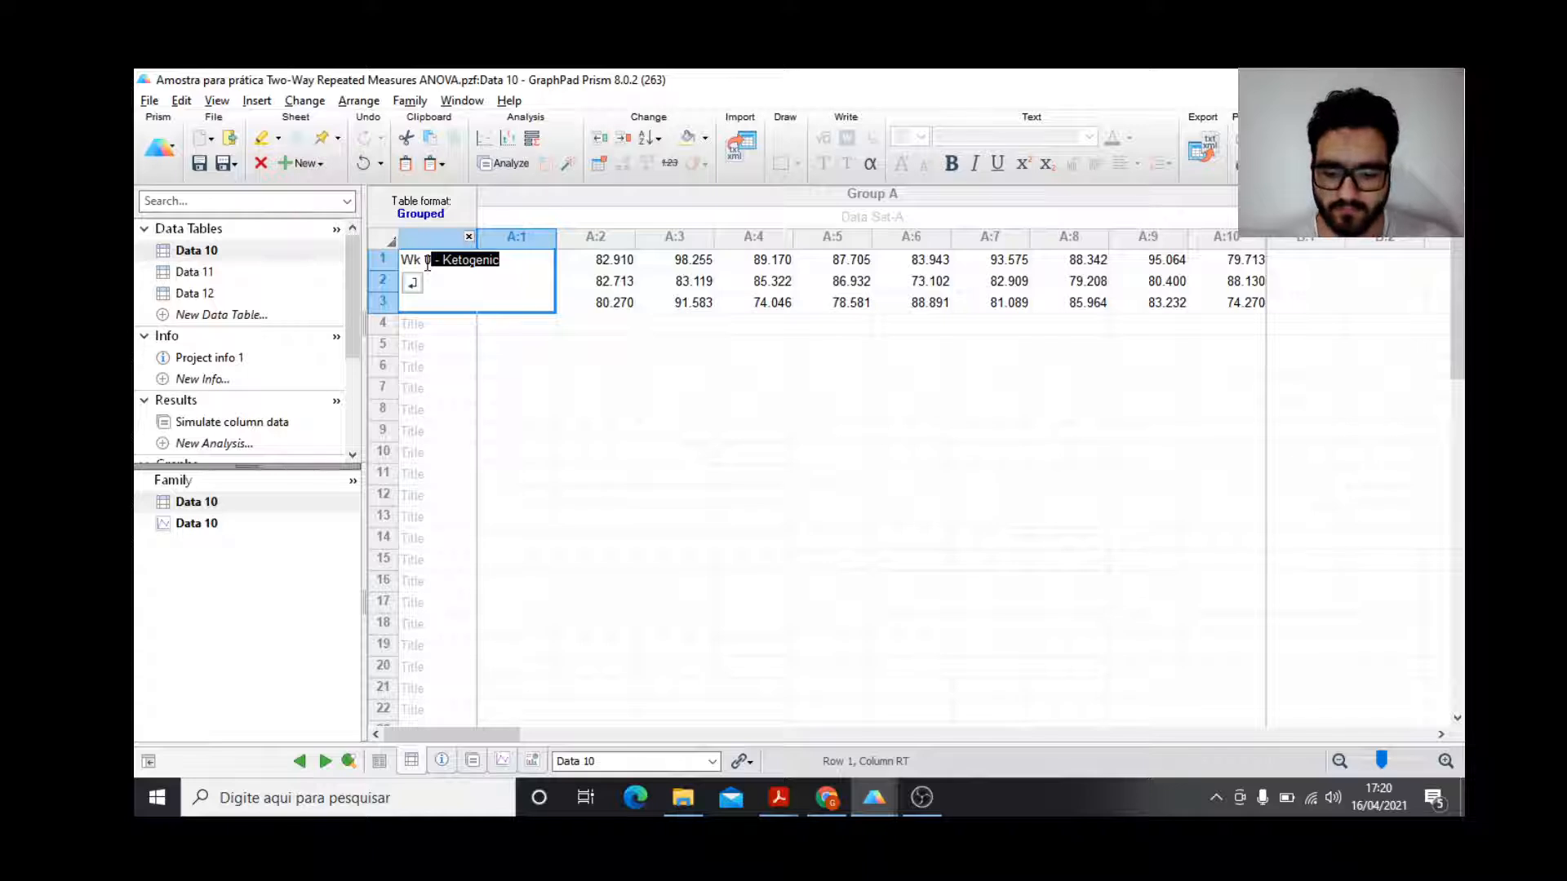
{"action": "key", "text": "Delete"}
{"action": "key", "text": "Return"}
{"action": "type", "text": "Wk "}
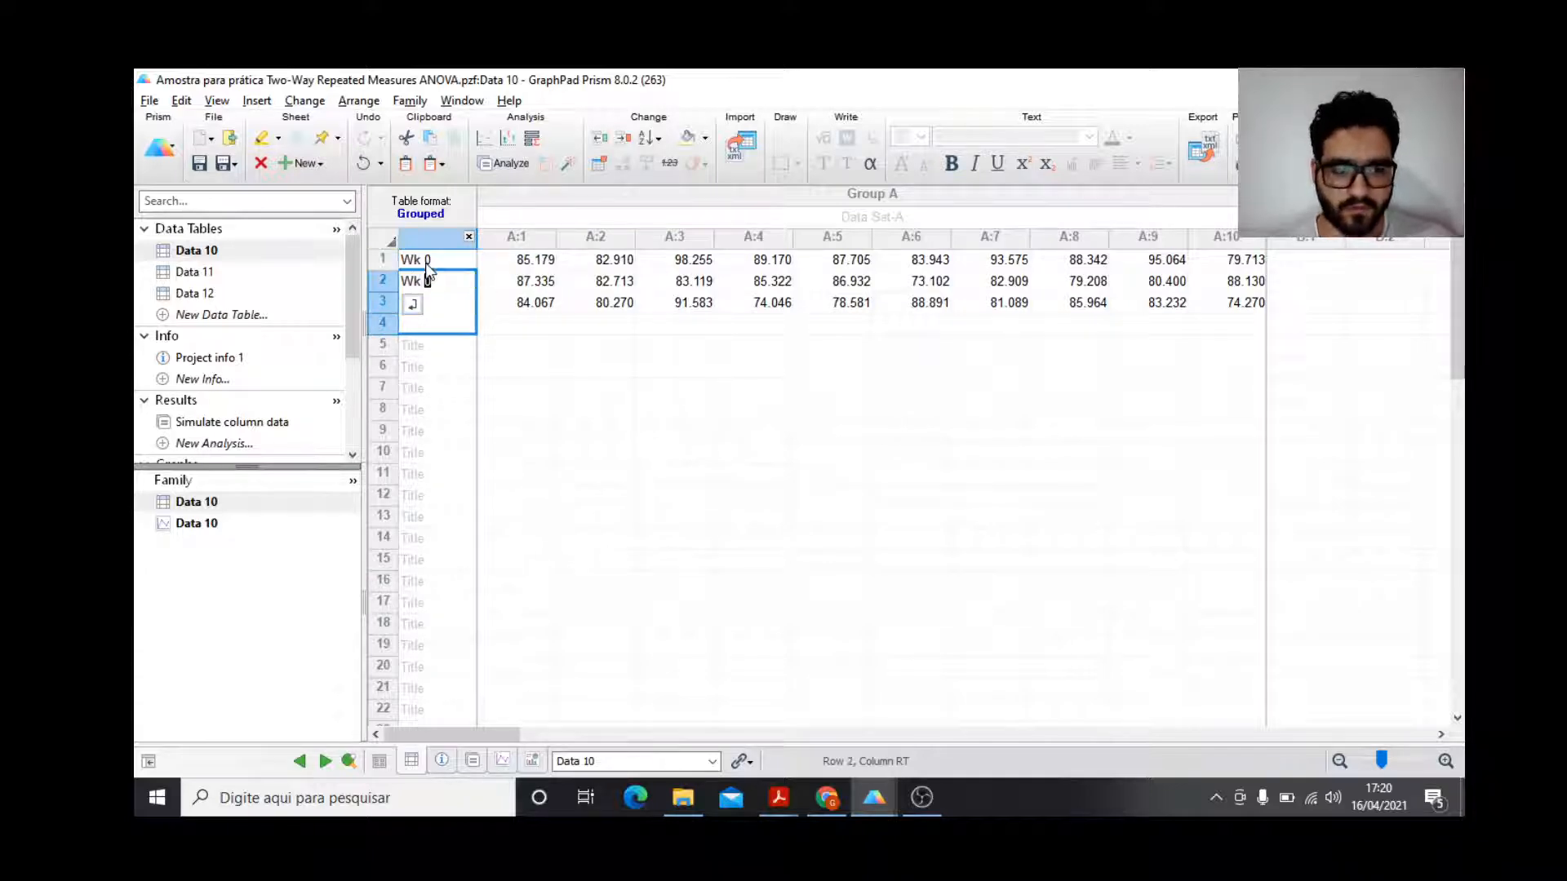
{"action": "type", "text": "4"}
{"action": "key", "text": "Return"}
{"action": "type", "text": "Wk "}
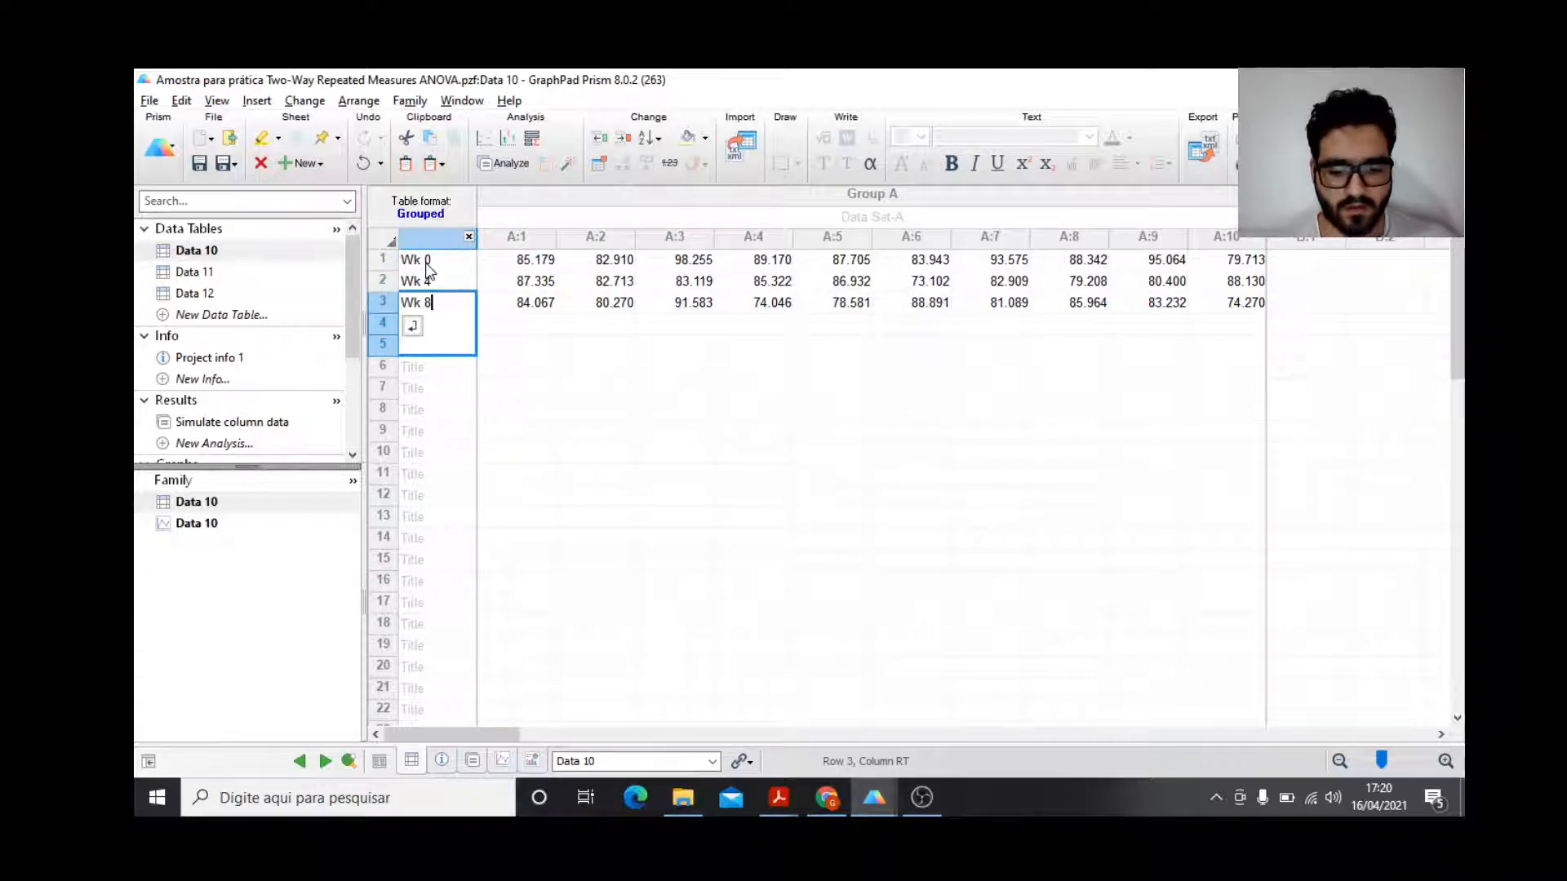
{"action": "type", "text": "8"}
{"action": "left_click", "coordinate": [775, 469]}
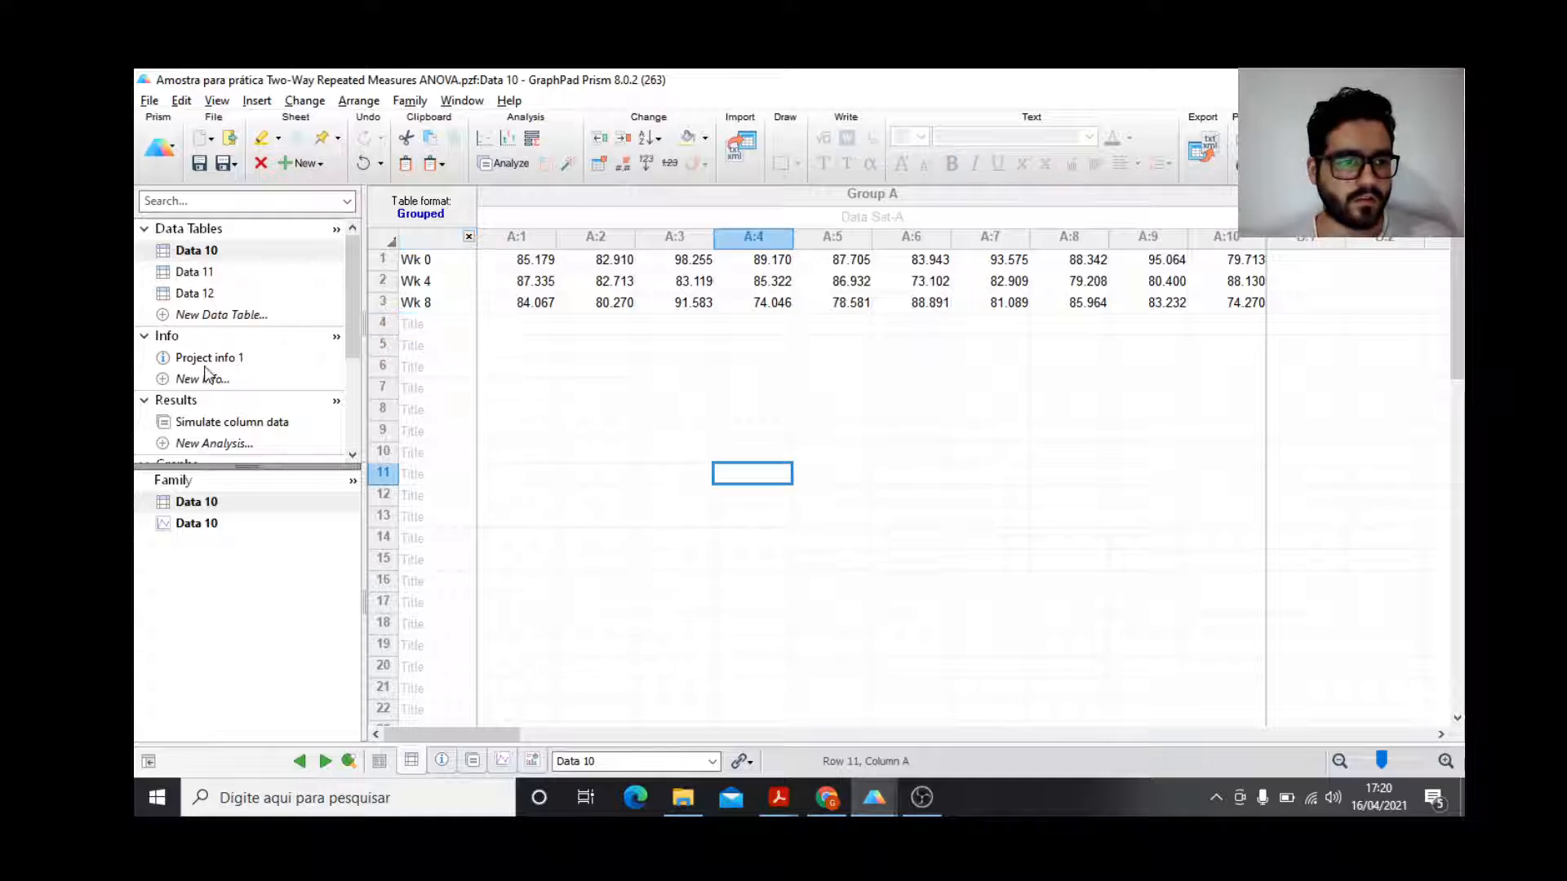
Title Group A of the Data 10 table Keto and Group B Non Keto.
{"action": "left_click", "coordinate": [206, 421]}
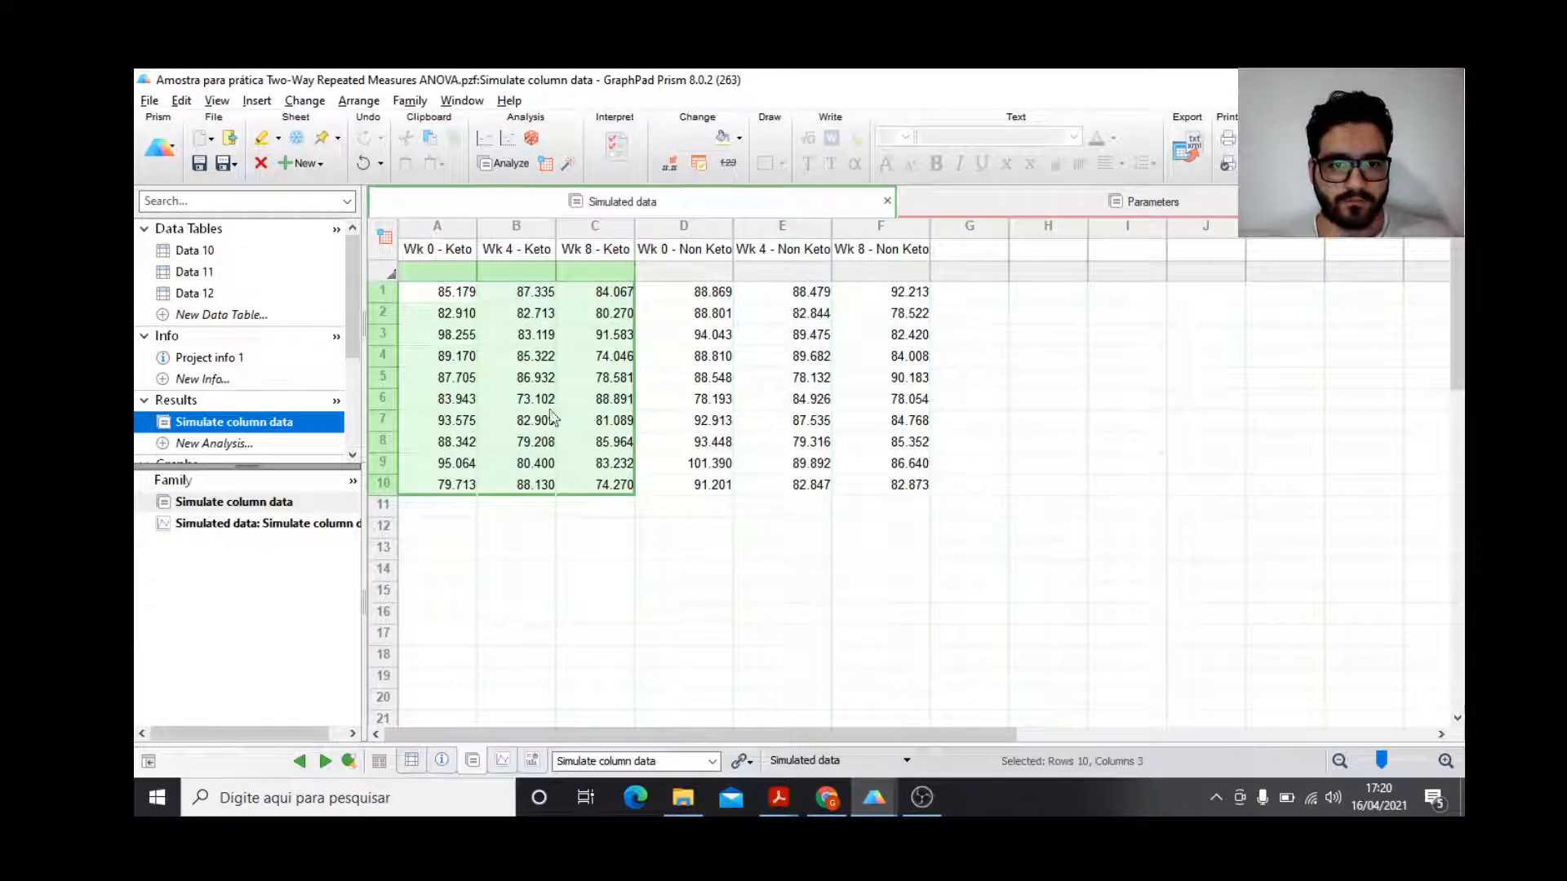
{"action": "left_click", "coordinate": [226, 252]}
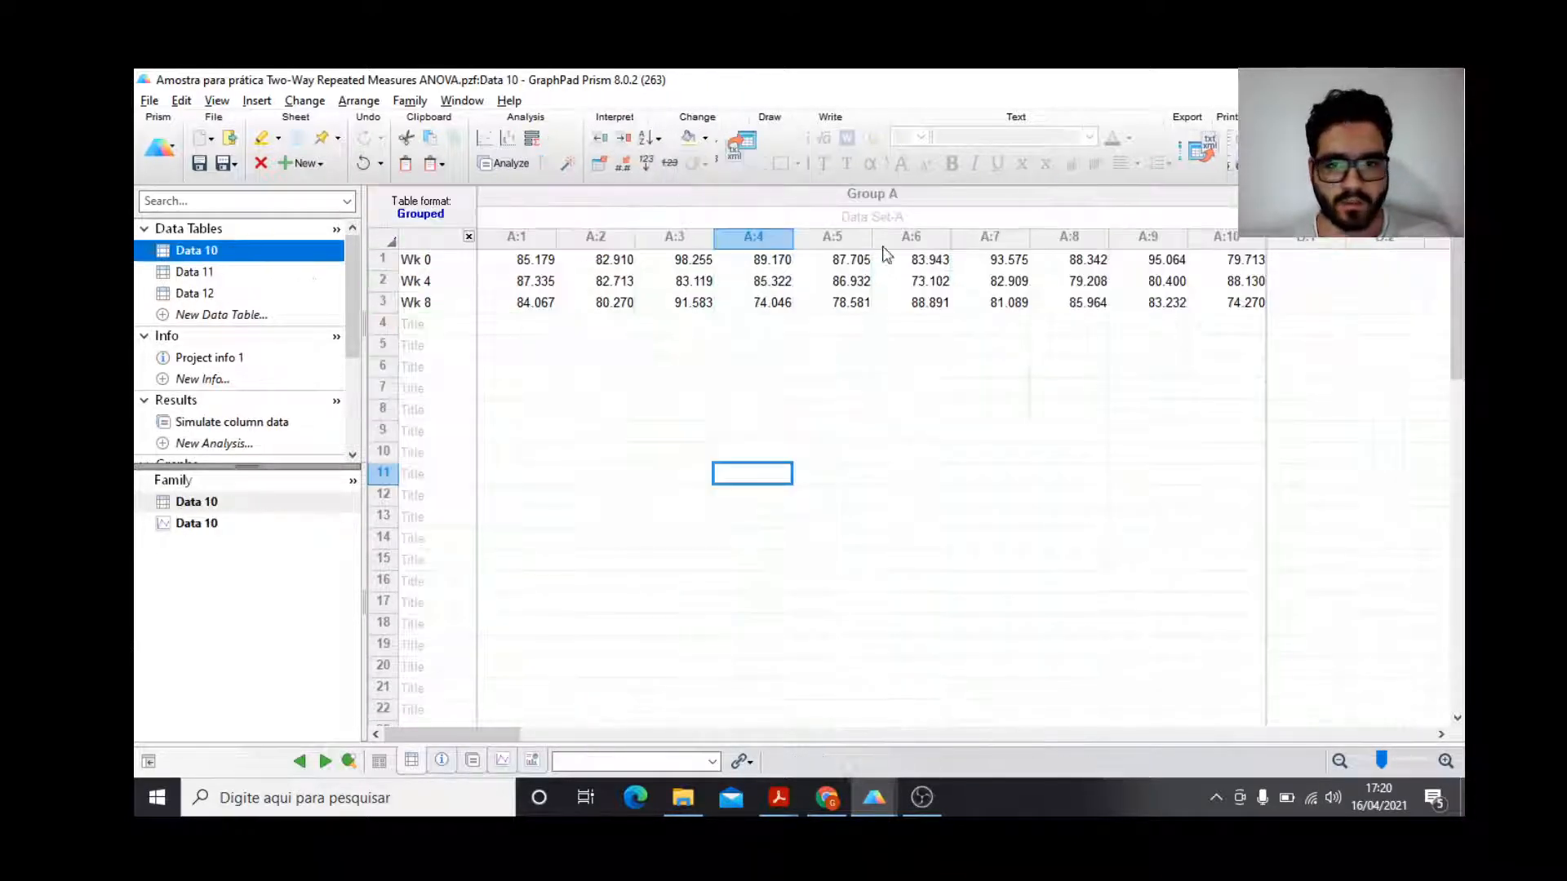
{"action": "left_click", "coordinate": [898, 217]}
{"action": "type", "text": "Keto"}
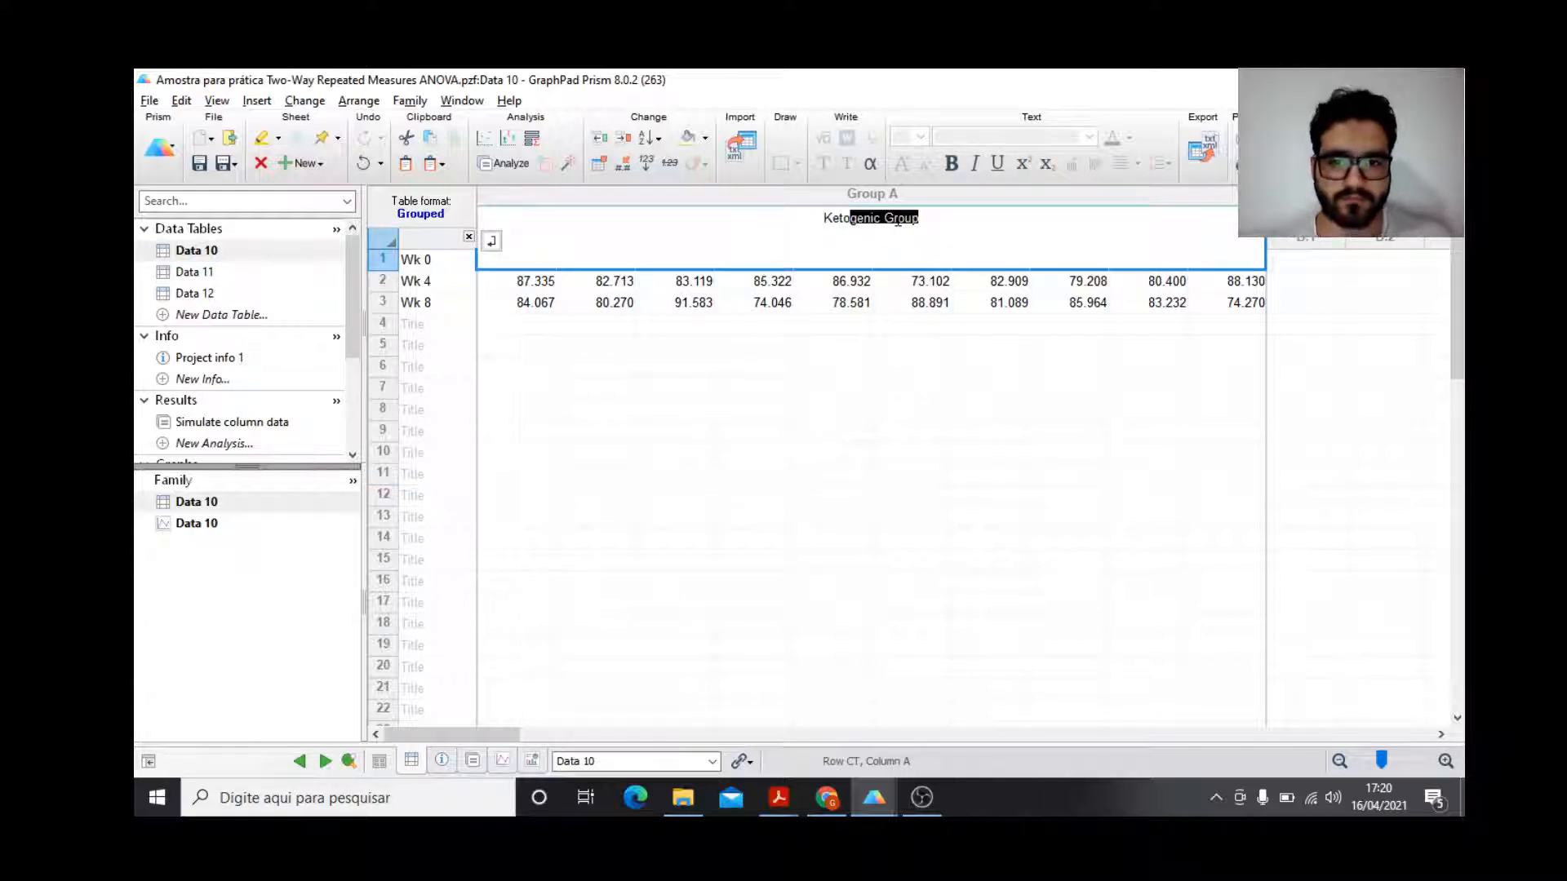
{"action": "key", "text": "Delete"}
{"action": "left_click", "coordinate": [891, 412]}
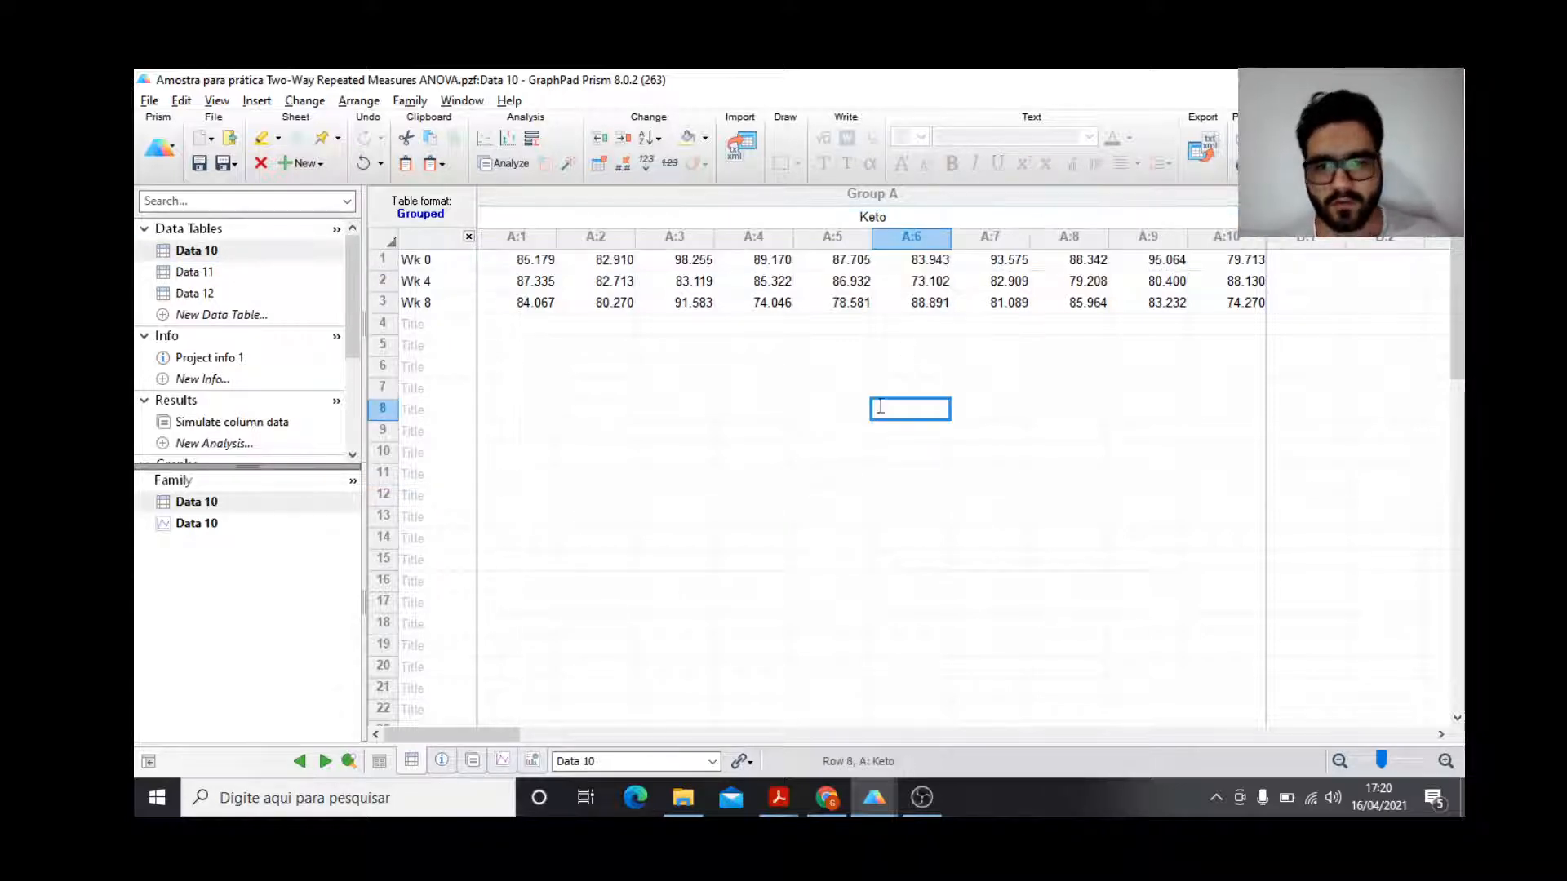
{"action": "left_click", "coordinate": [1338, 217]}
{"action": "type", "text": "Non Ket"}
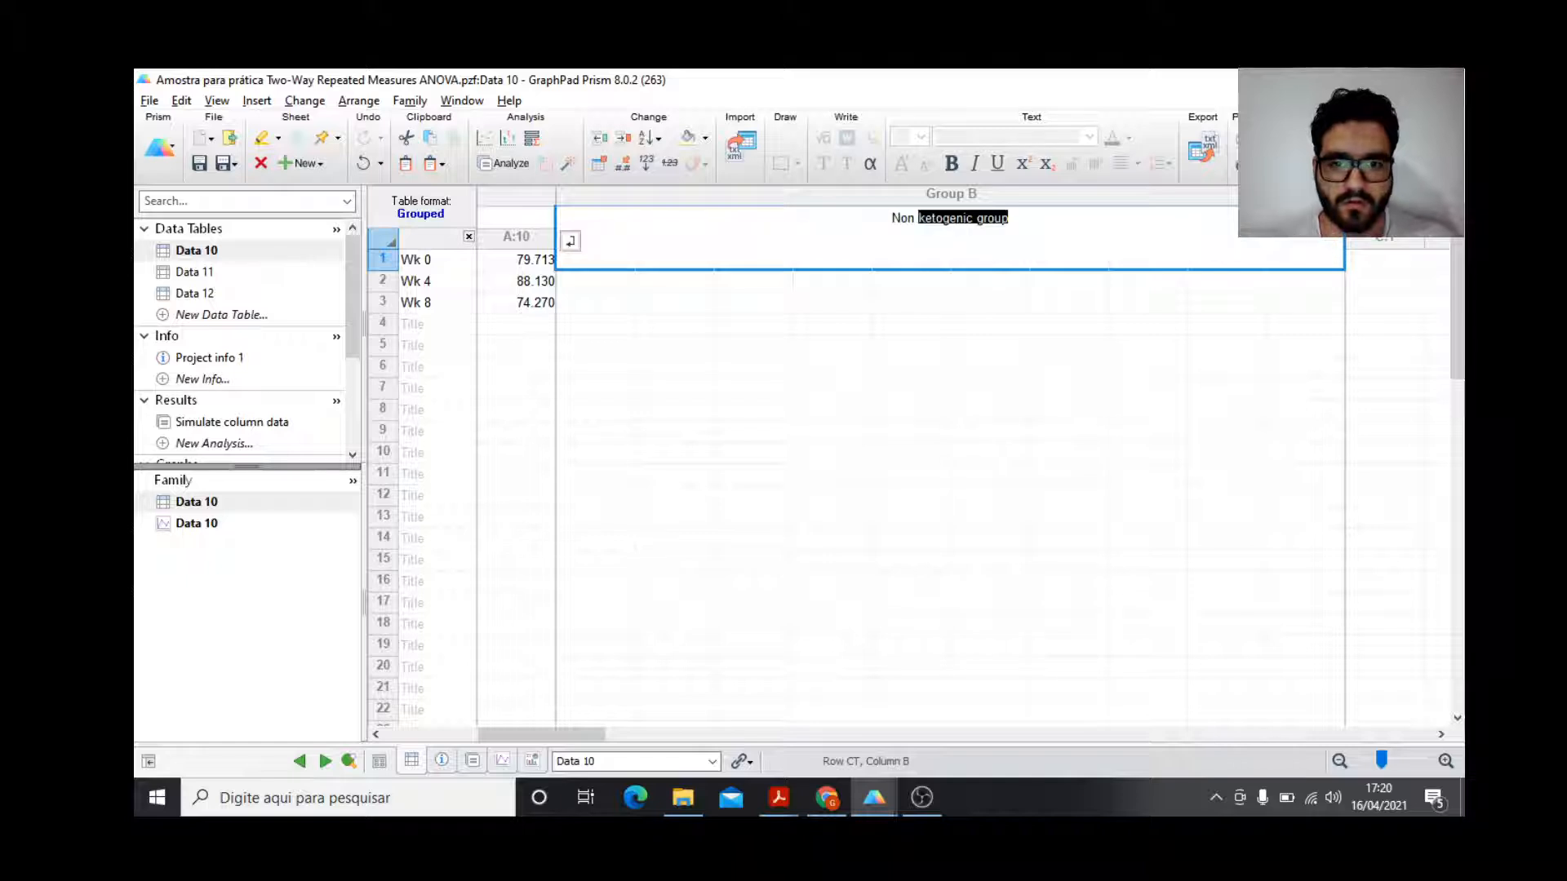
{"action": "type", "text": "o"}
{"action": "key", "text": "Delete"}
{"action": "left_click", "coordinate": [1232, 457]}
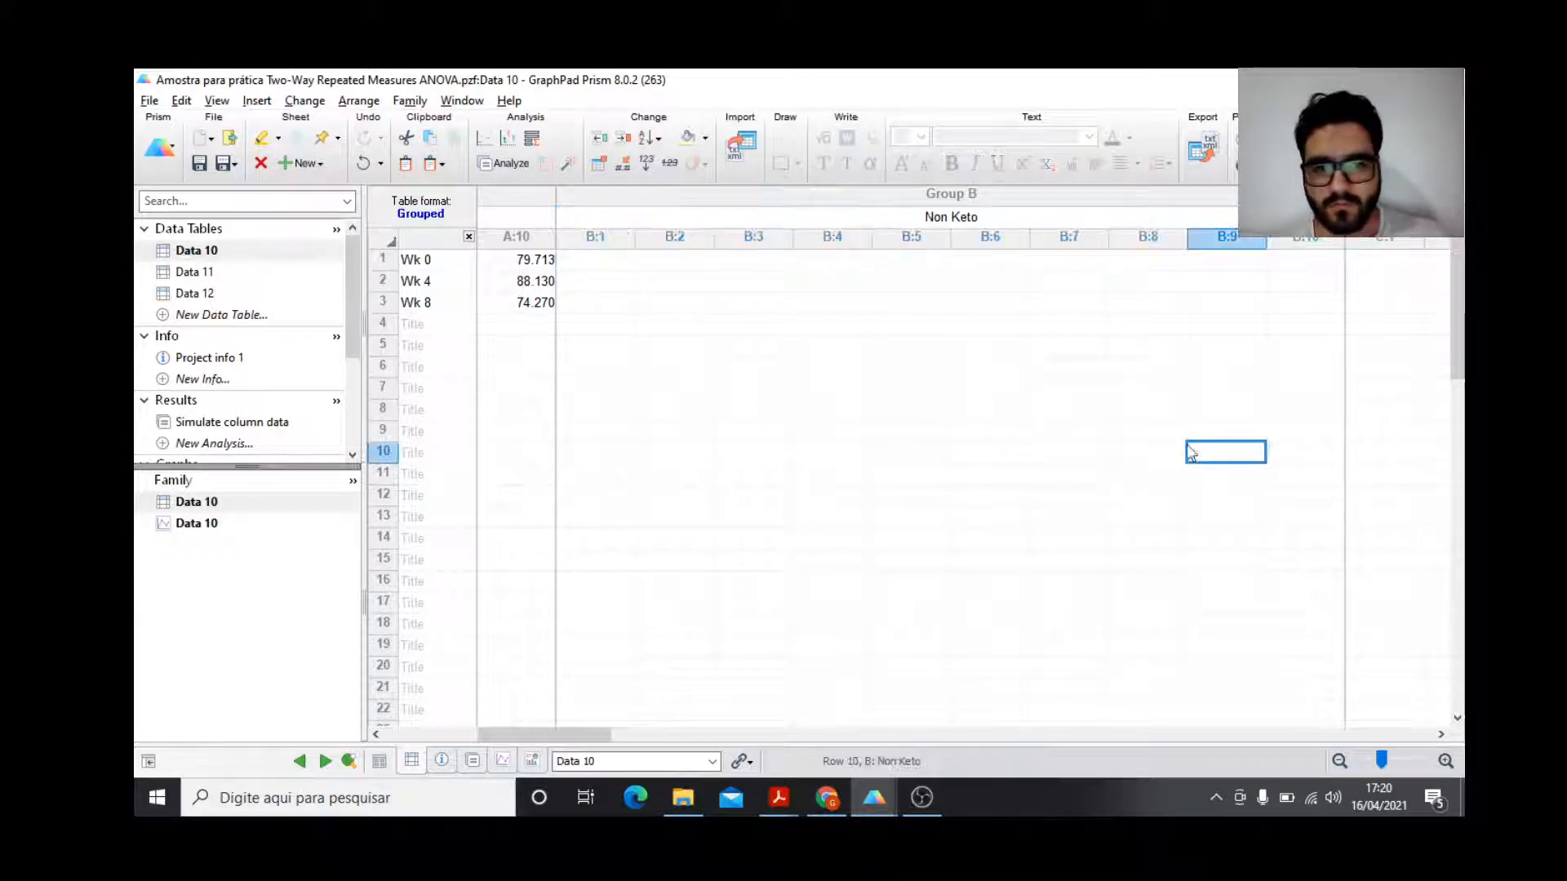
{"action": "left_click_drag", "start_coordinate": [536, 732], "coordinate": [440, 734]}
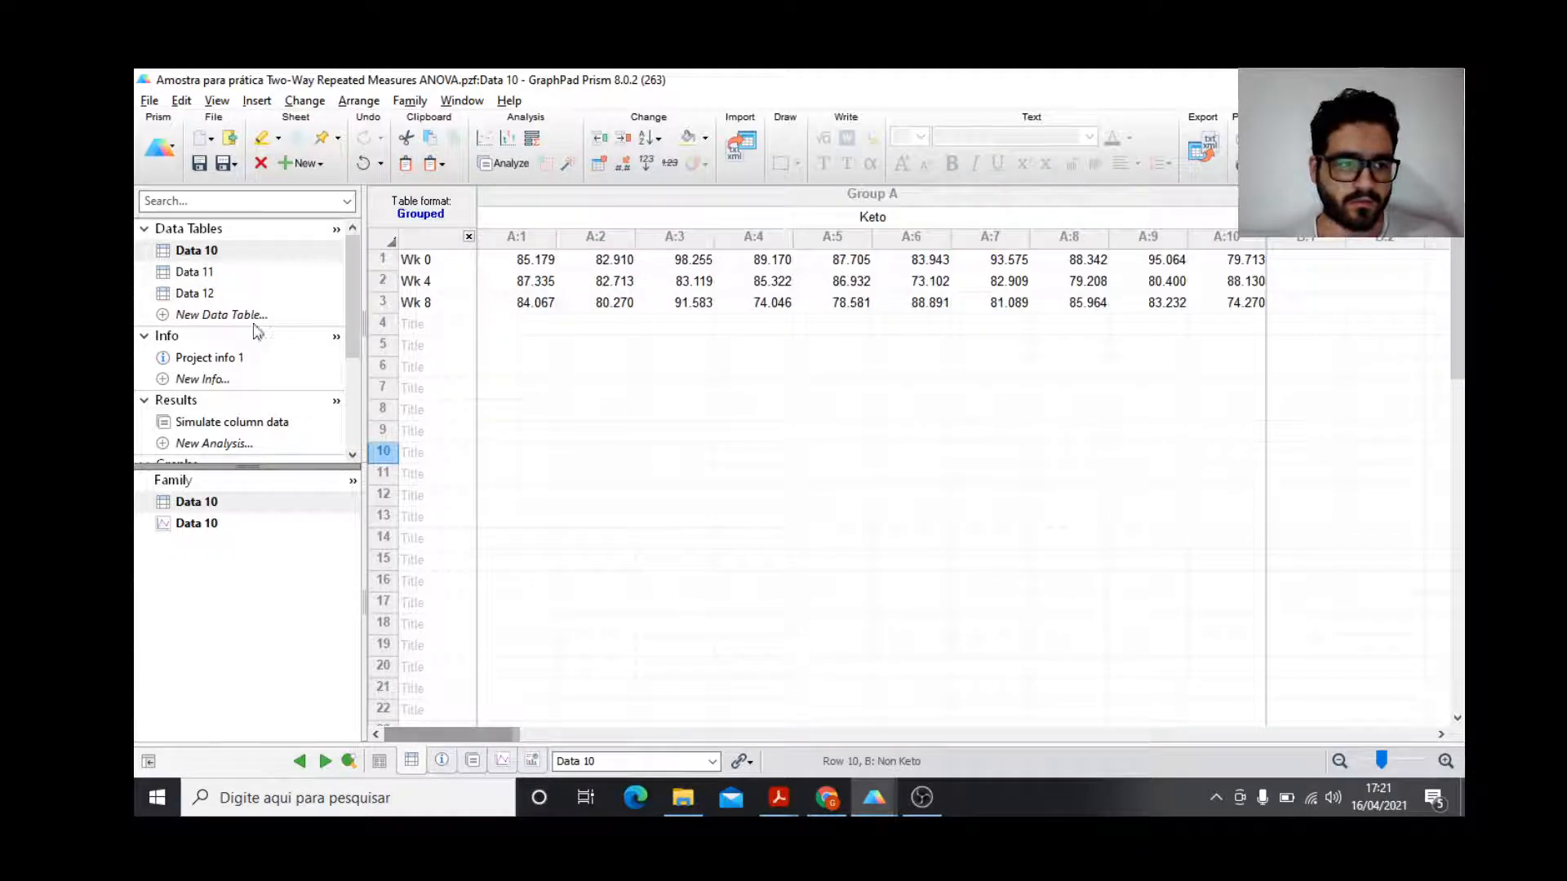
Copy the ten rows of the three simulated Non Keto columns and paste them transposed as data into Group B of the Data 10 table.
{"action": "left_click", "coordinate": [219, 421]}
{"action": "left_click_drag", "start_coordinate": [685, 294], "coordinate": [898, 489]}
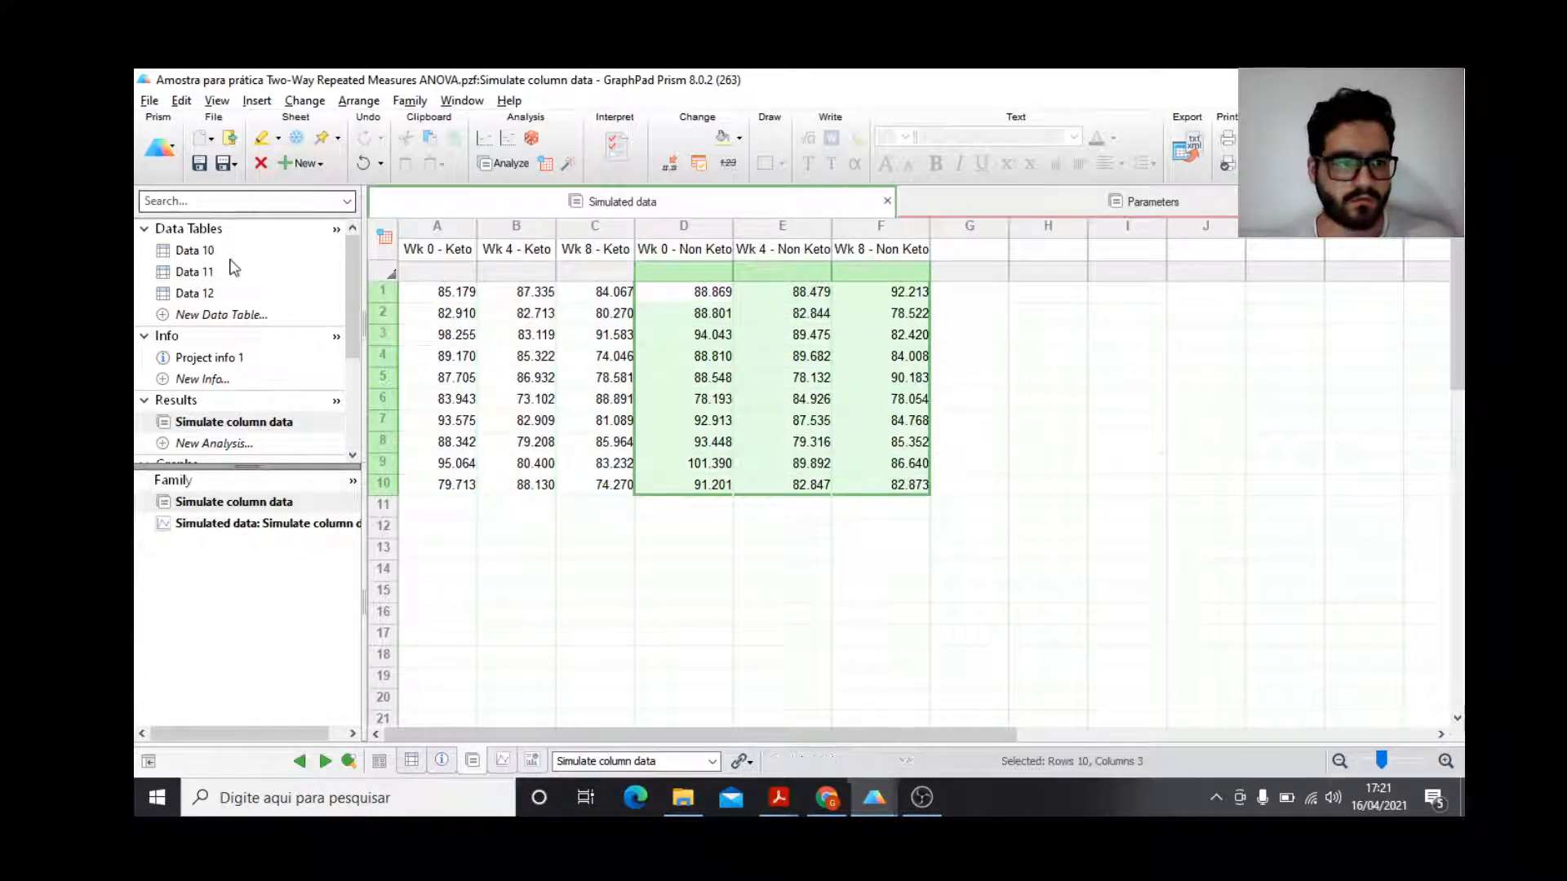
{"action": "left_click", "coordinate": [208, 253]}
{"action": "left_click_drag", "start_coordinate": [514, 737], "coordinate": [586, 732]}
{"action": "right_click", "coordinate": [753, 260]}
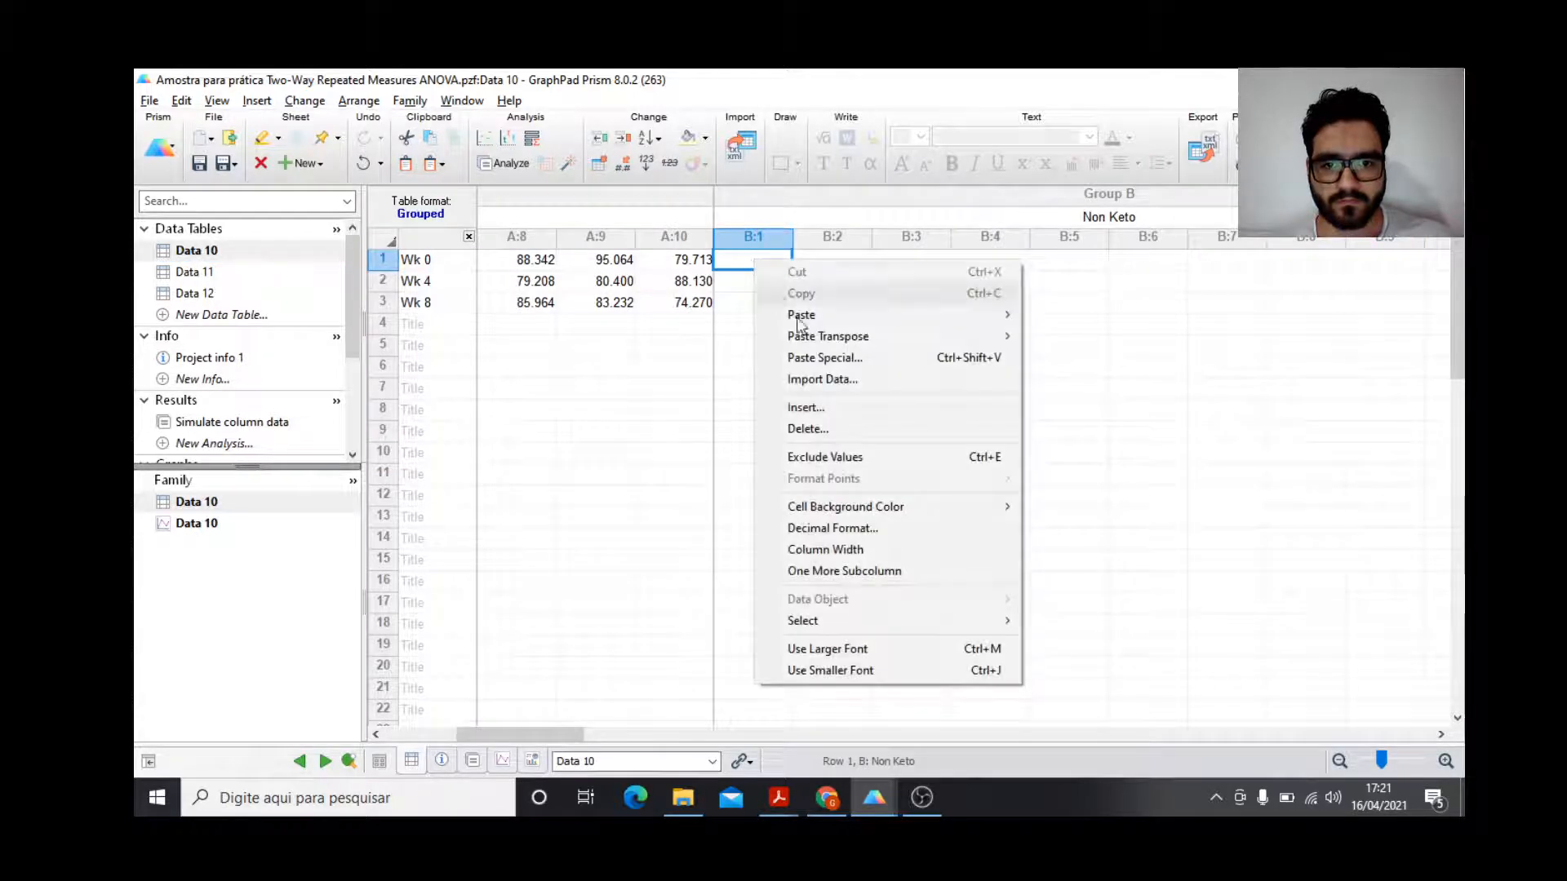
{"action": "mouse_move", "coordinate": [812, 337]}
{"action": "left_click", "coordinate": [1089, 329]}
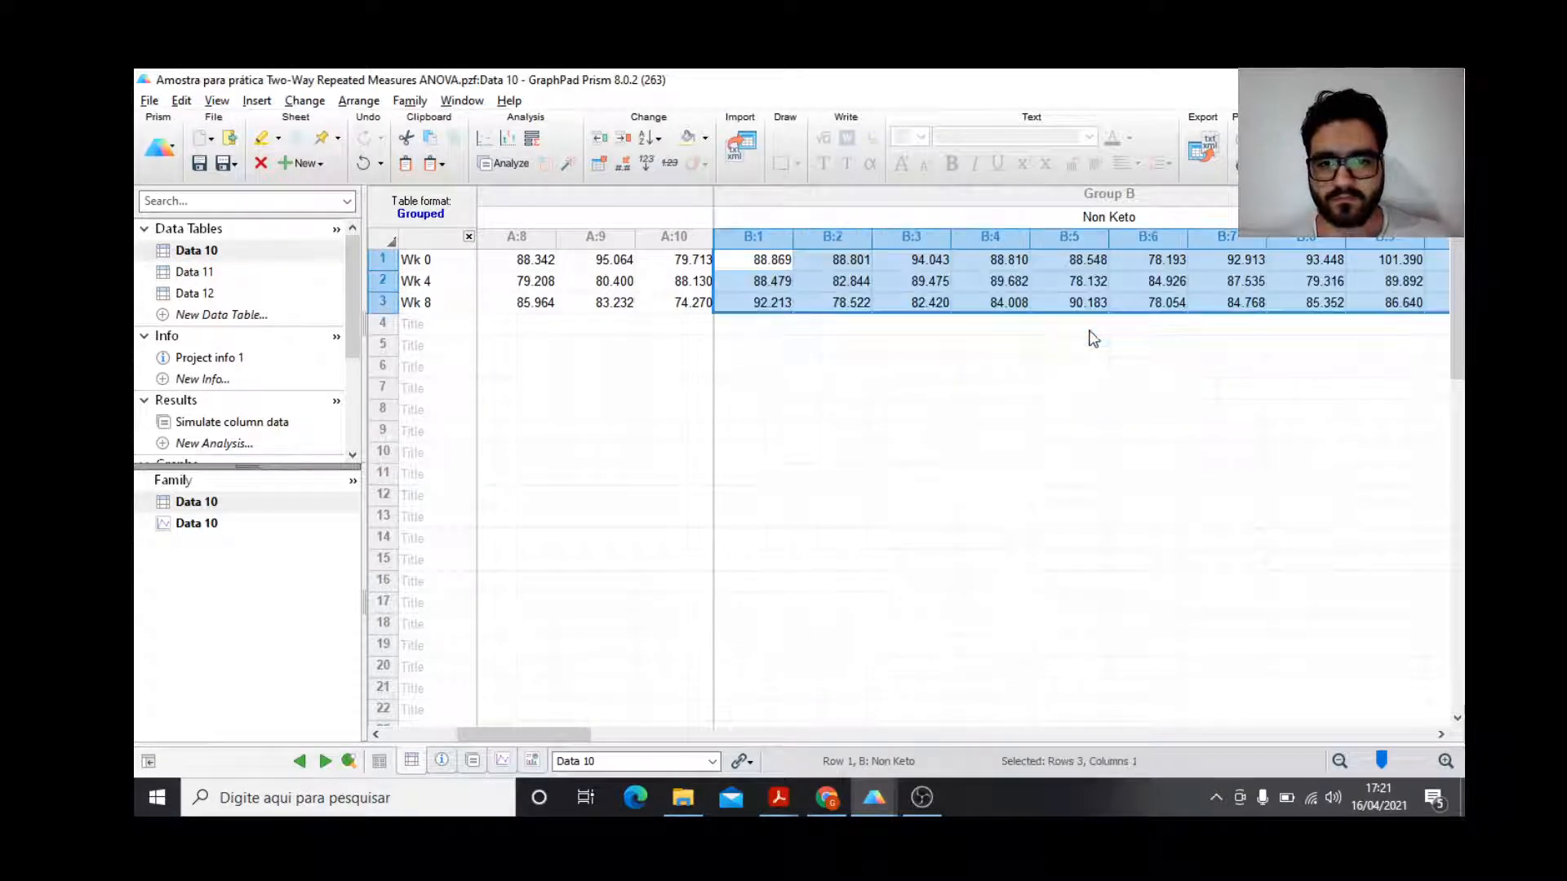
{"action": "left_click", "coordinate": [919, 413]}
{"action": "left_click_drag", "start_coordinate": [482, 734], "coordinate": [404, 731]}
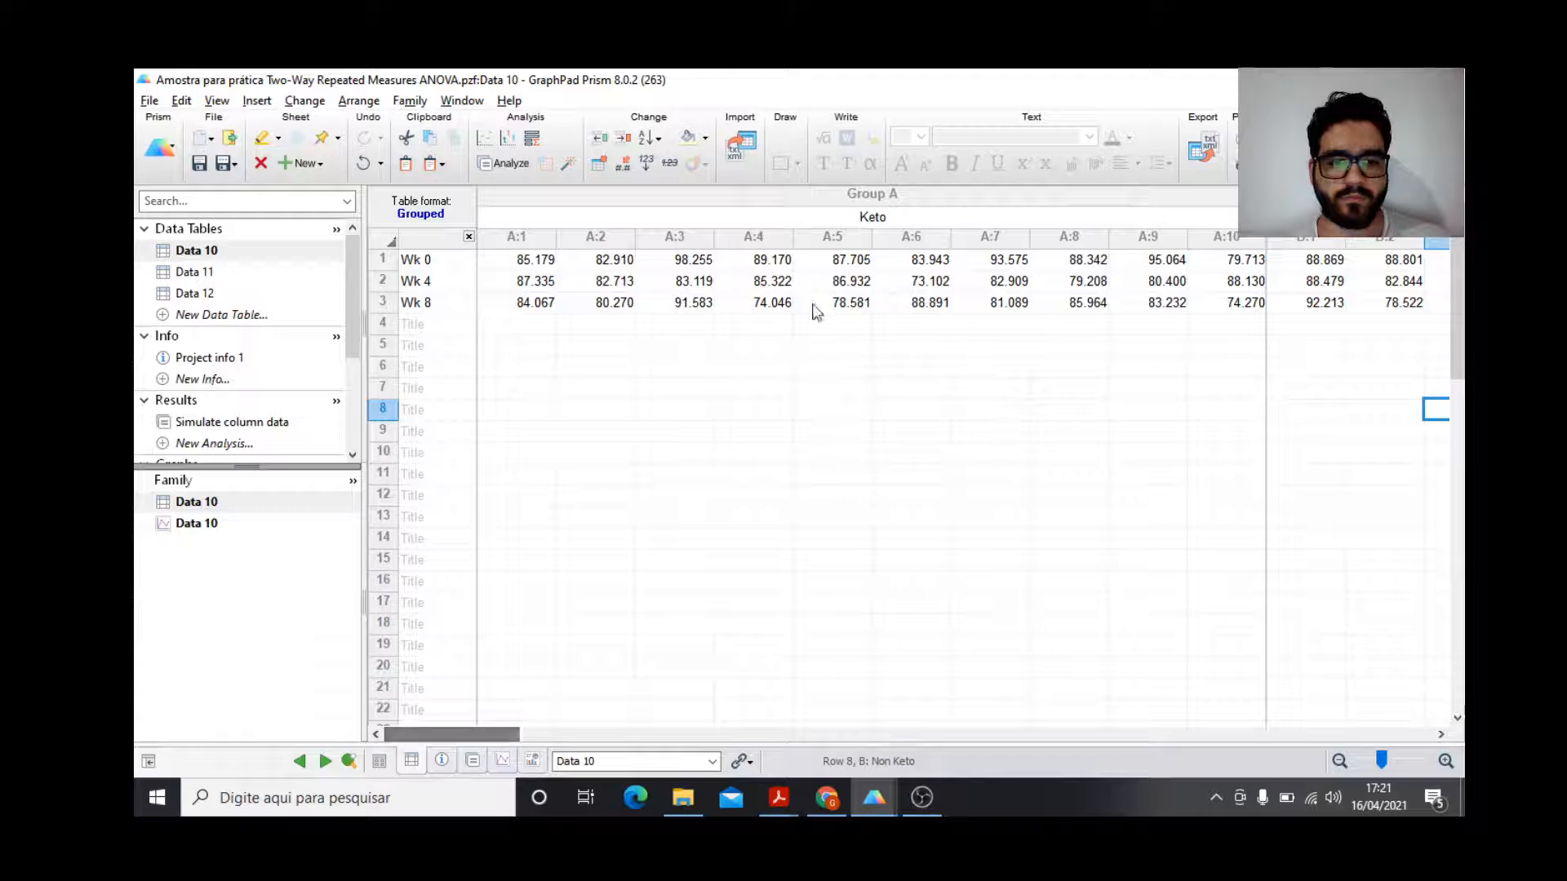
Start an analysis of the Keto and Non Keto data sets with two-way ANOVA (or mixed model) as the method.
{"action": "left_click_drag", "start_coordinate": [1310, 216], "coordinate": [1123, 197]}
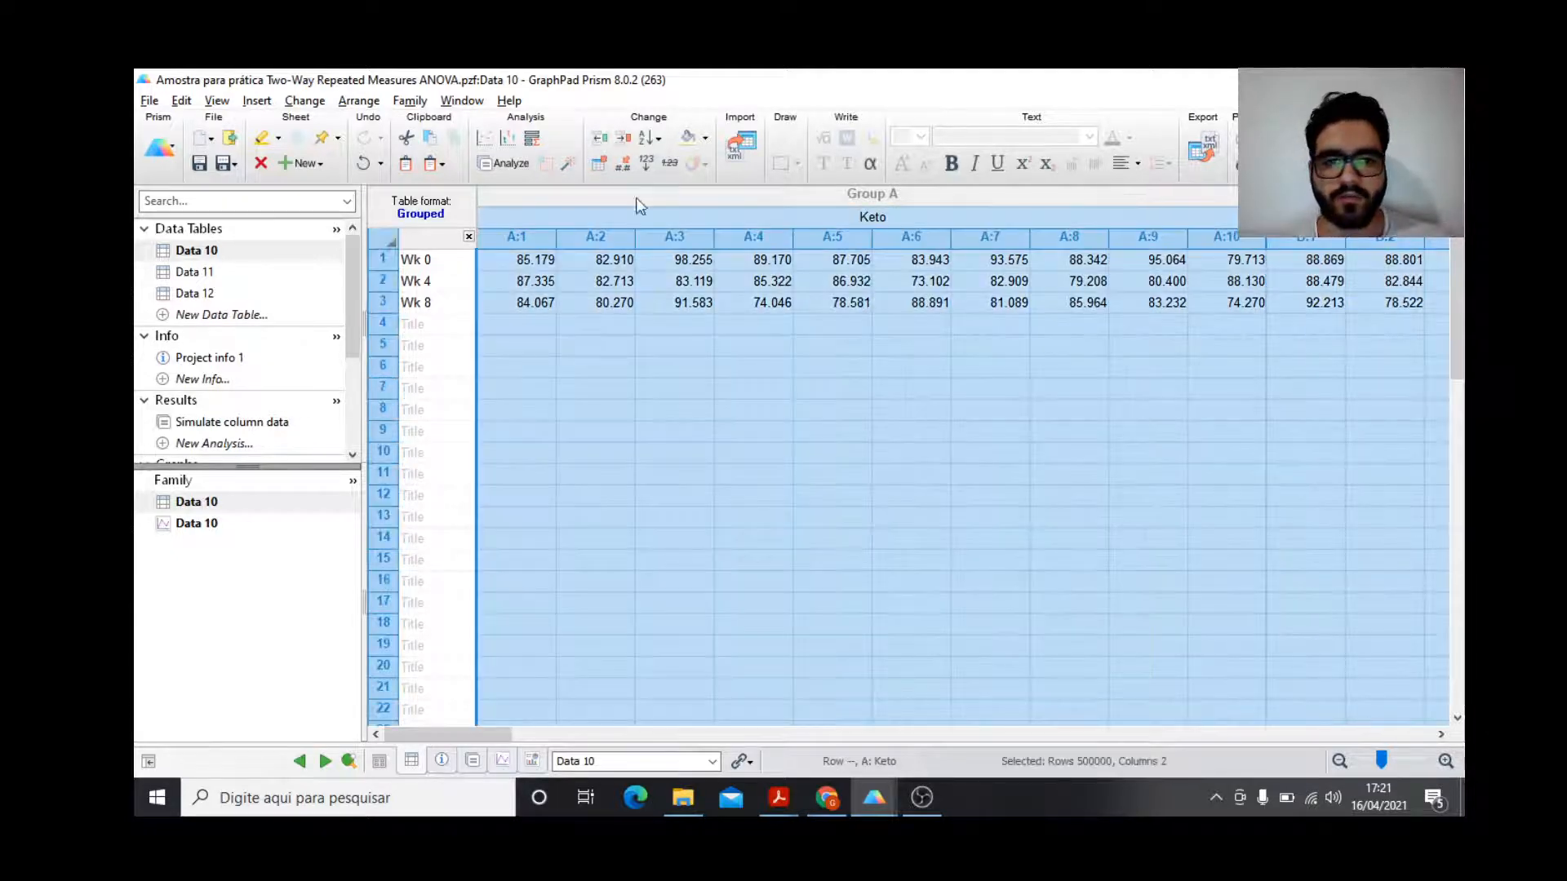
{"action": "left_click", "coordinate": [504, 166]}
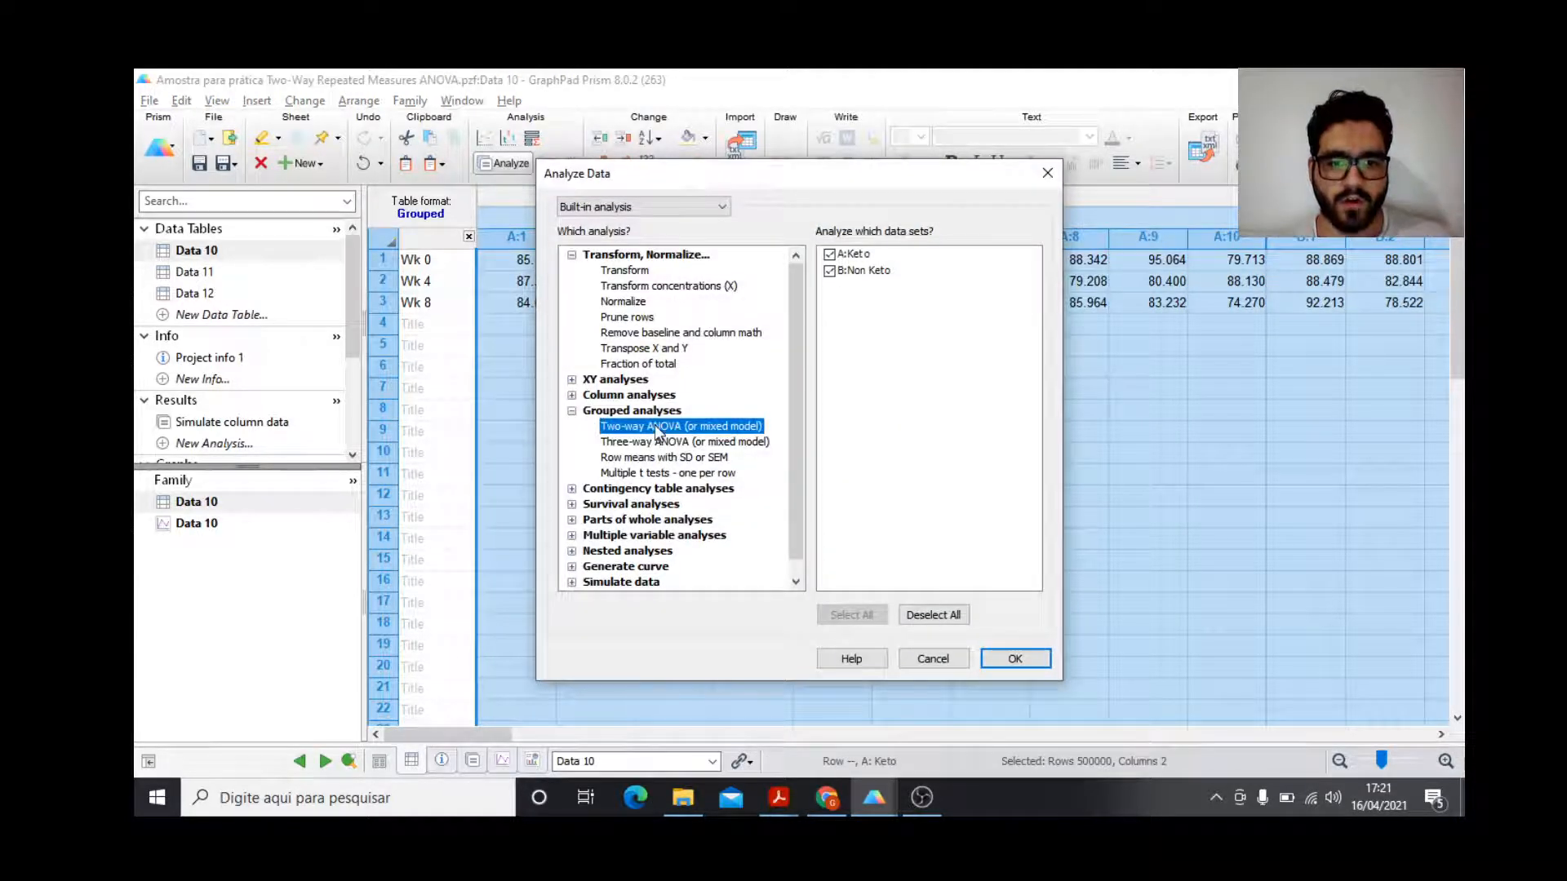
Switch to the PDF article, review Table 4's body mass values and the Statistical analysis section, and return to Prism's analysis dialog.
{"action": "key", "text": "alt+Tab"}
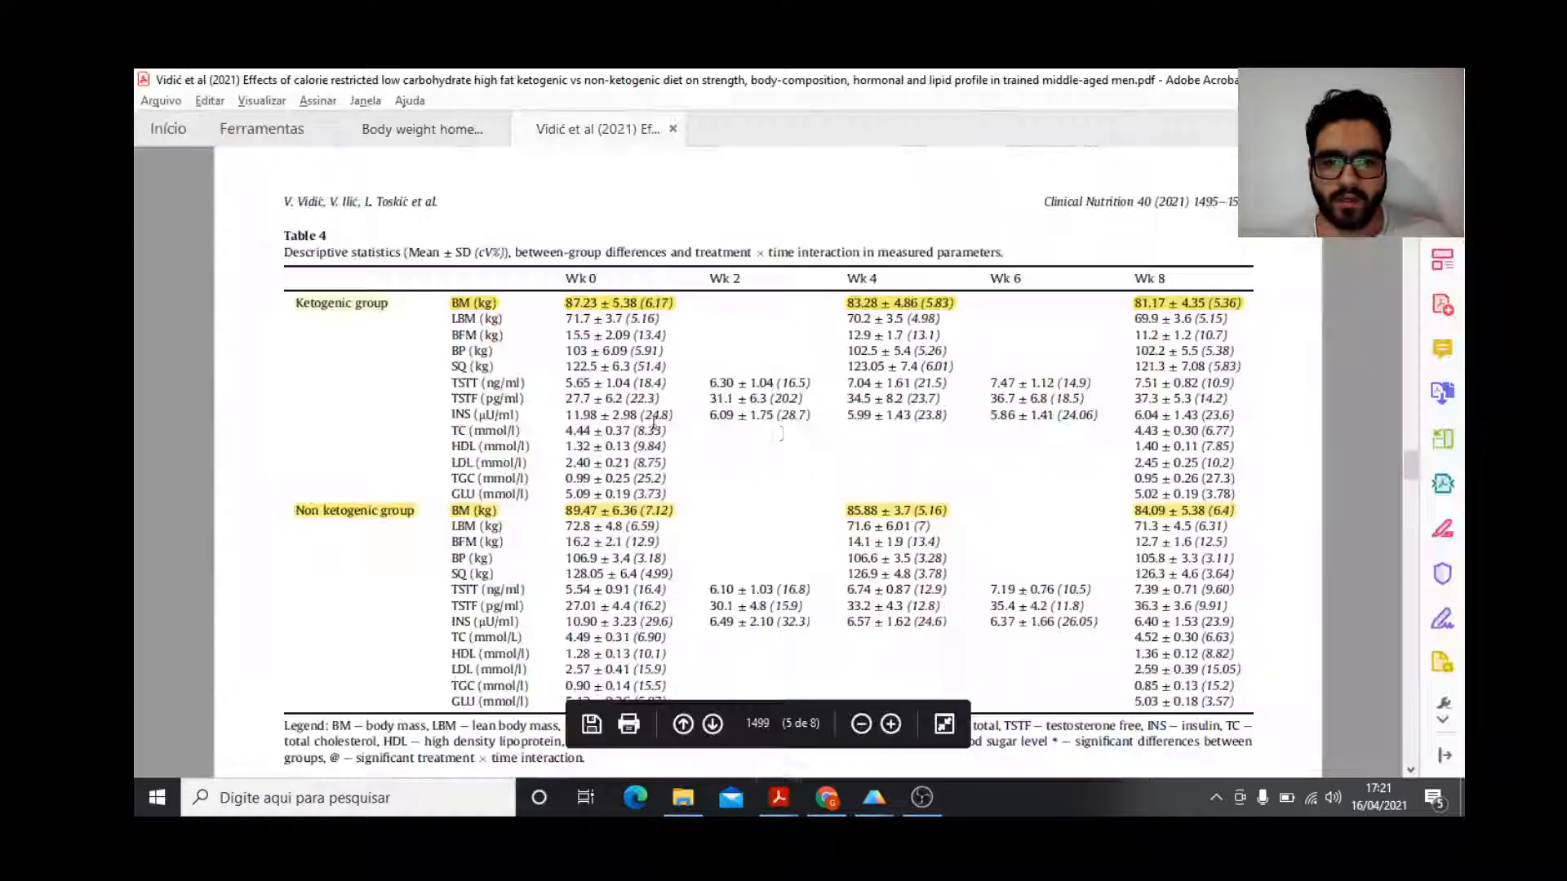
{"action": "scroll", "coordinate": [655, 425], "scroll_direction": "down", "scroll_amount": 1}
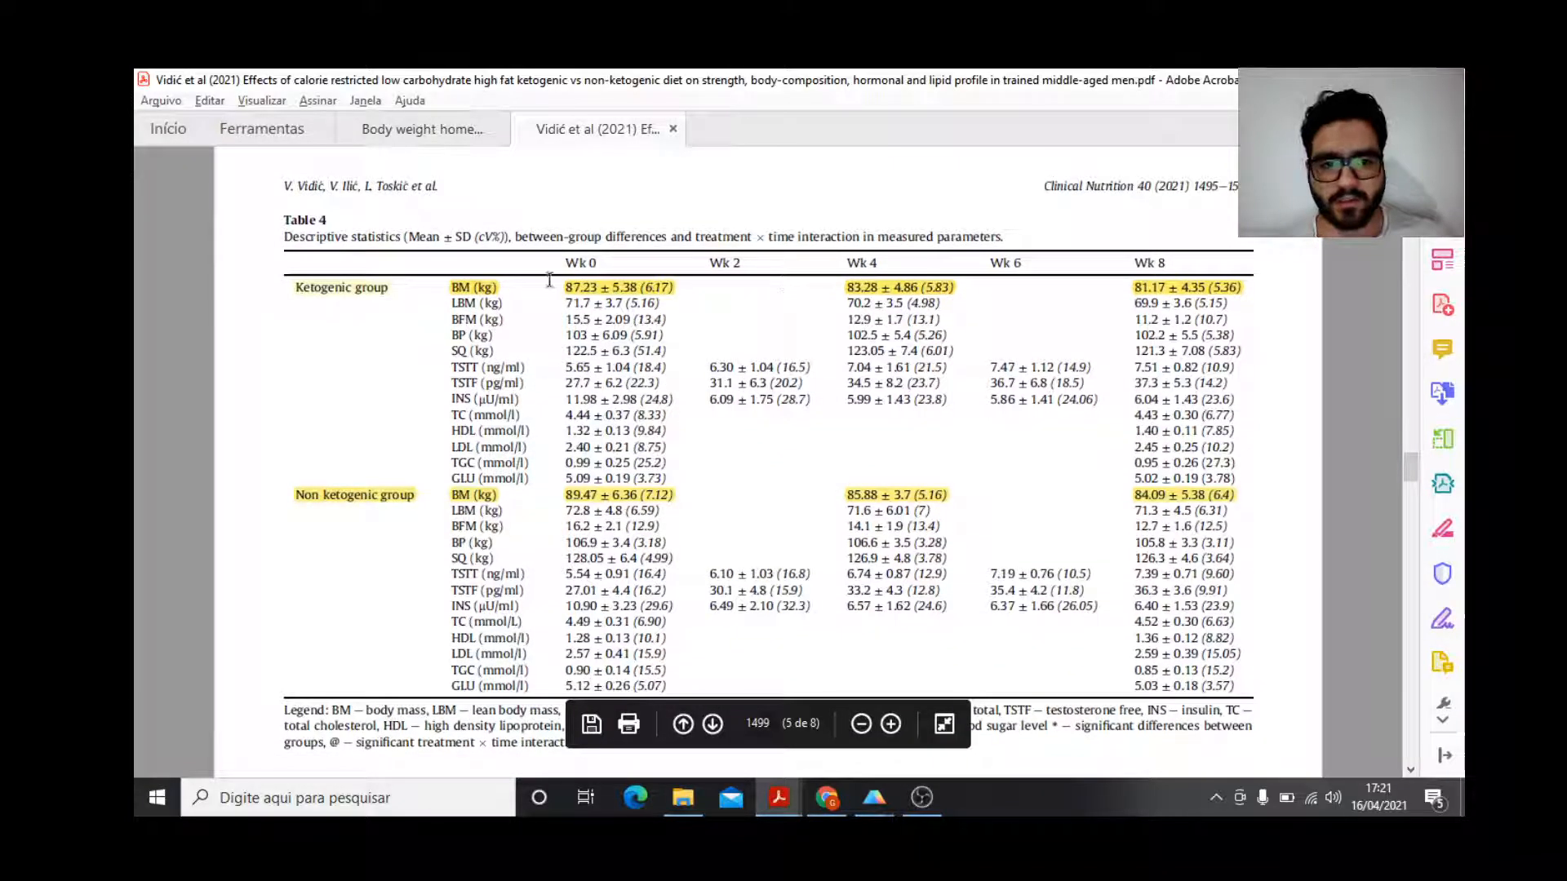
{"action": "scroll", "coordinate": [1090, 371], "scroll_direction": "up", "scroll_amount": 1}
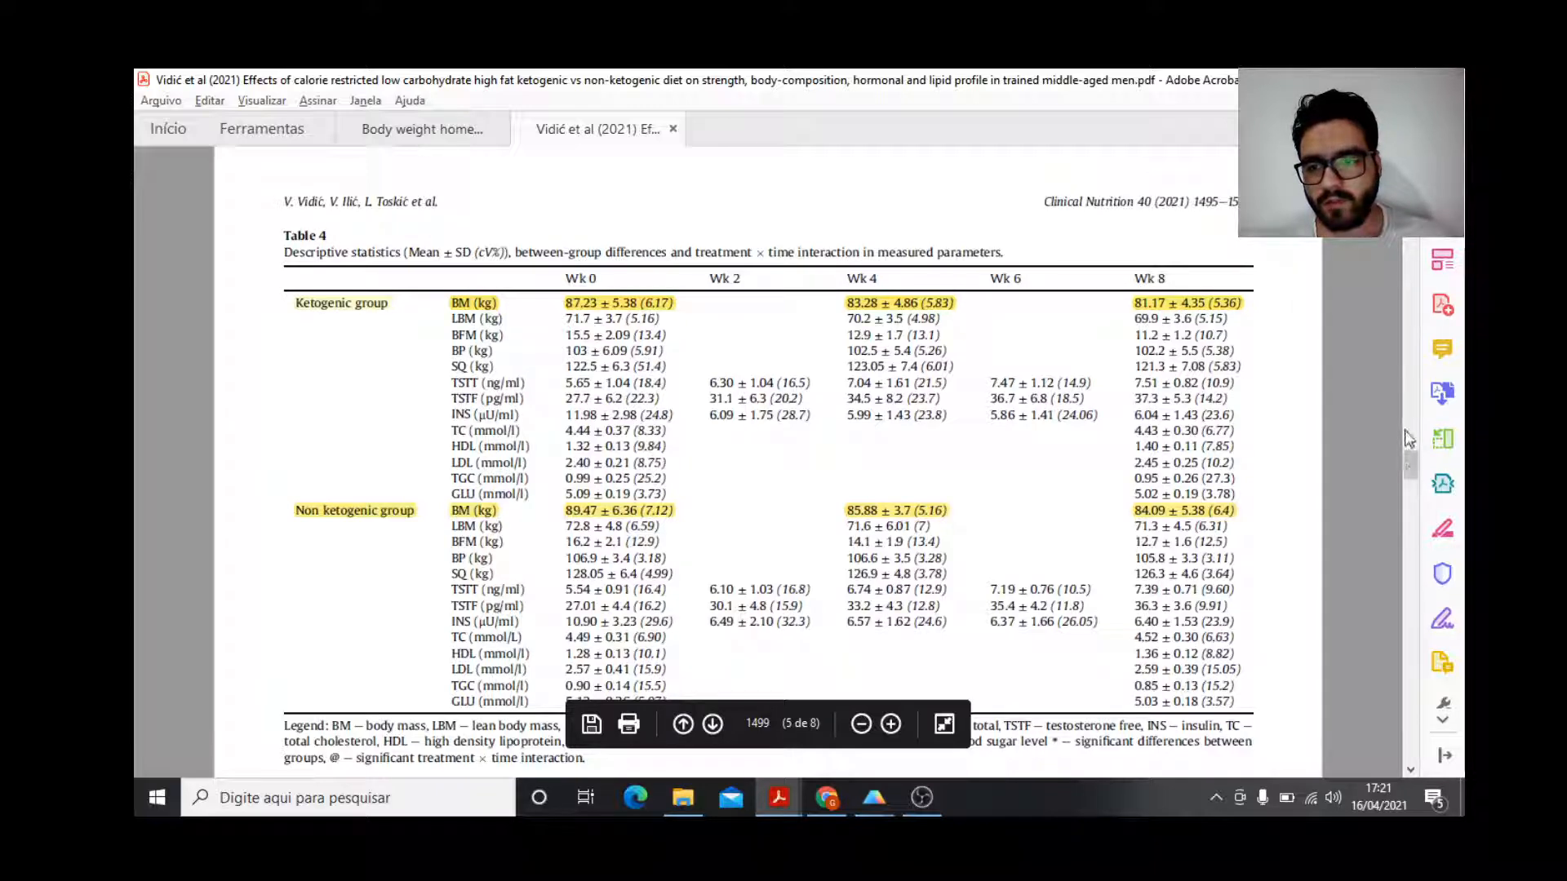
{"action": "scroll", "coordinate": [1409, 463], "scroll_direction": "down", "scroll_amount": 1}
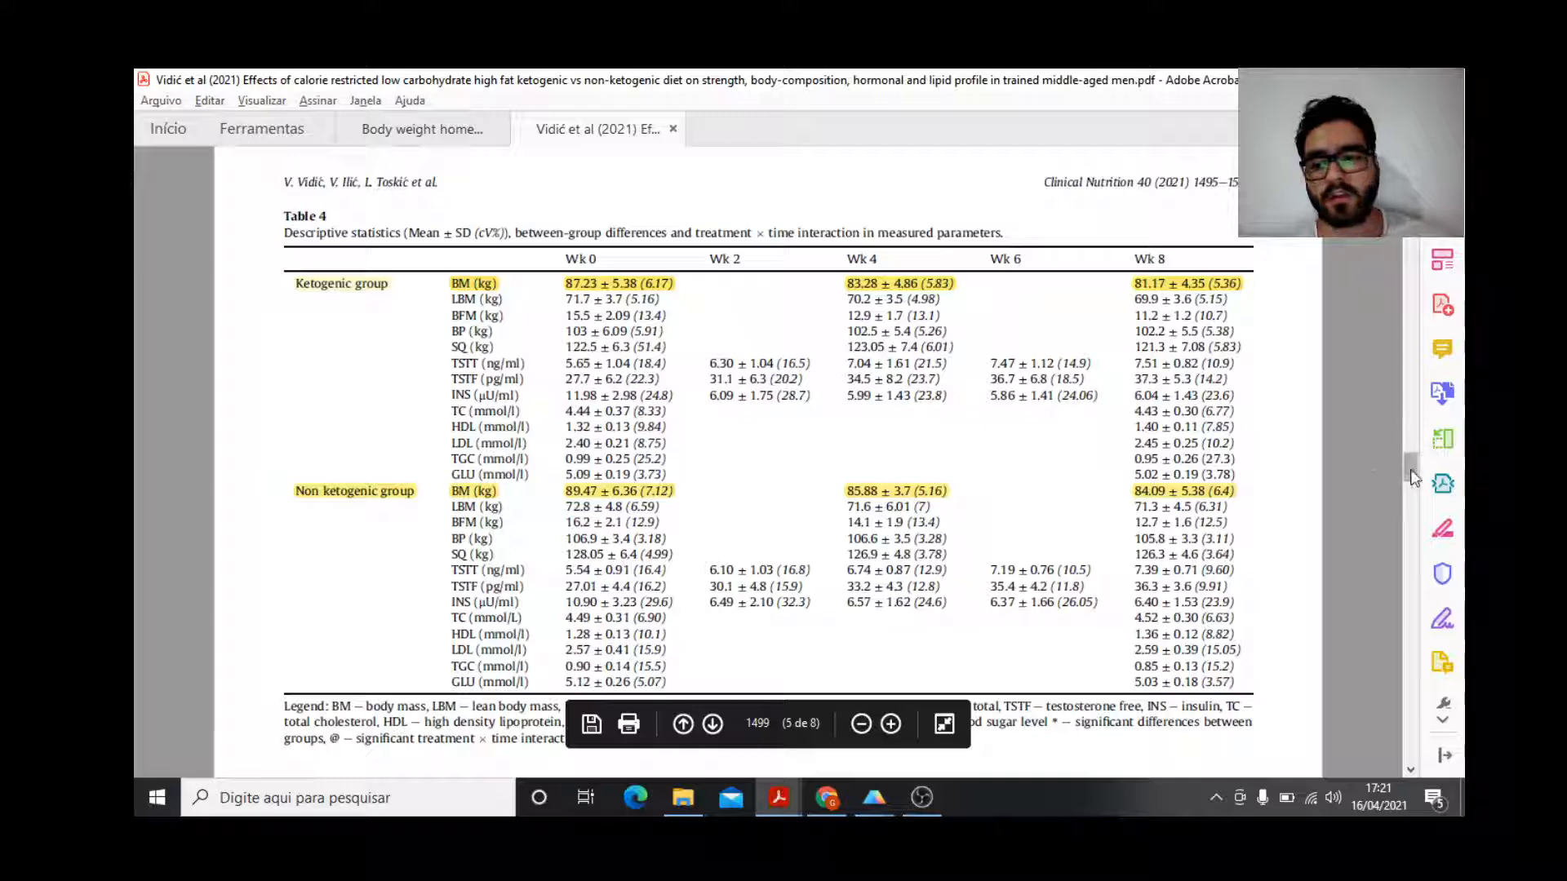
{"action": "left_click_drag", "start_coordinate": [1415, 478], "coordinate": [1415, 463]}
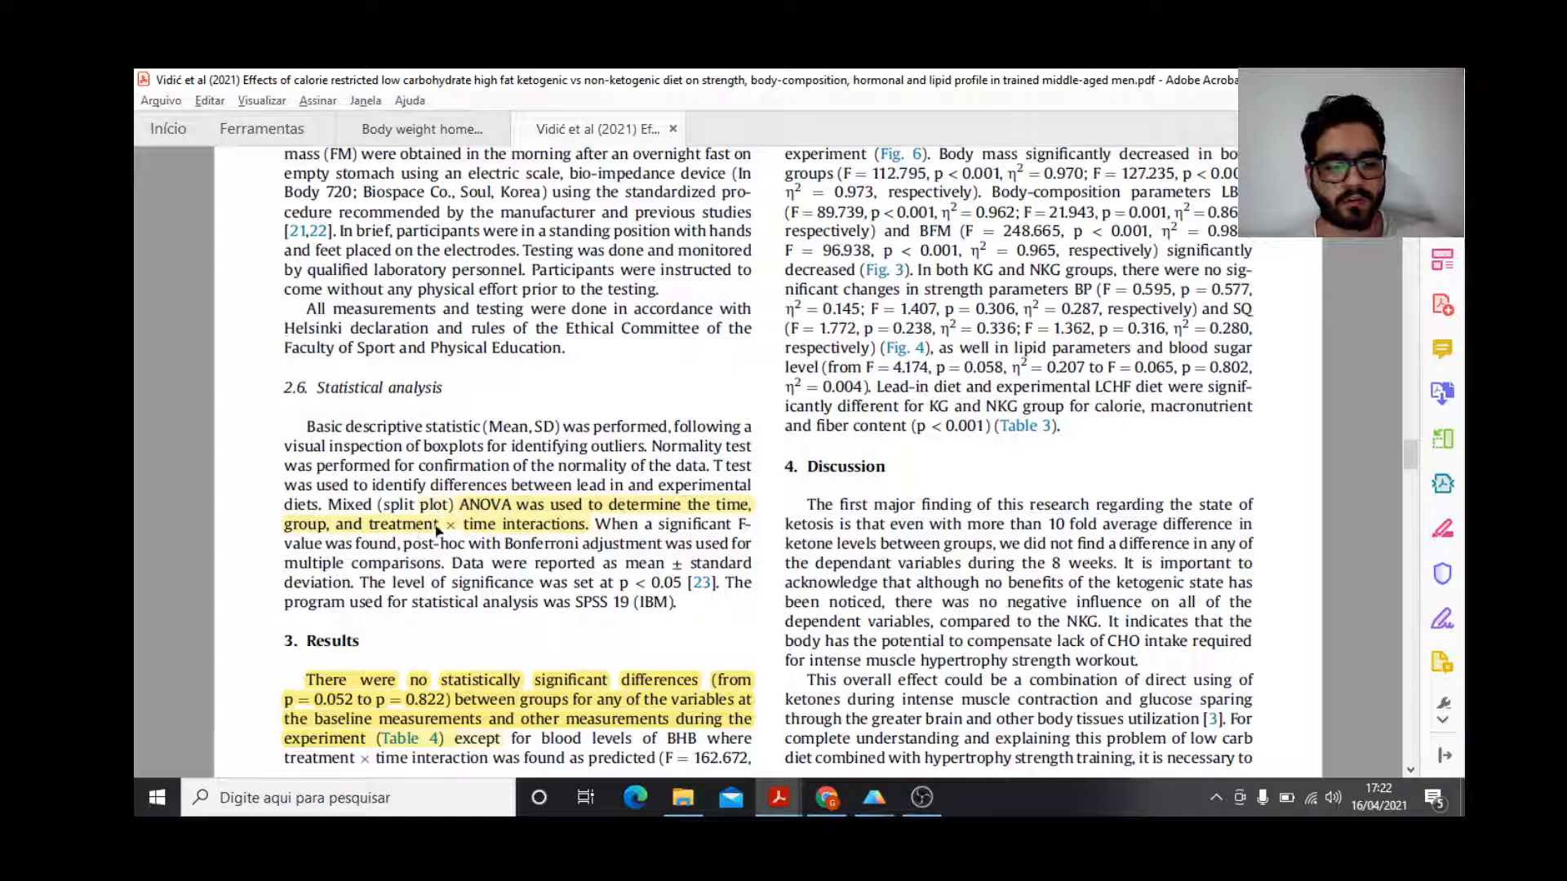
{"action": "left_click", "coordinate": [845, 791]}
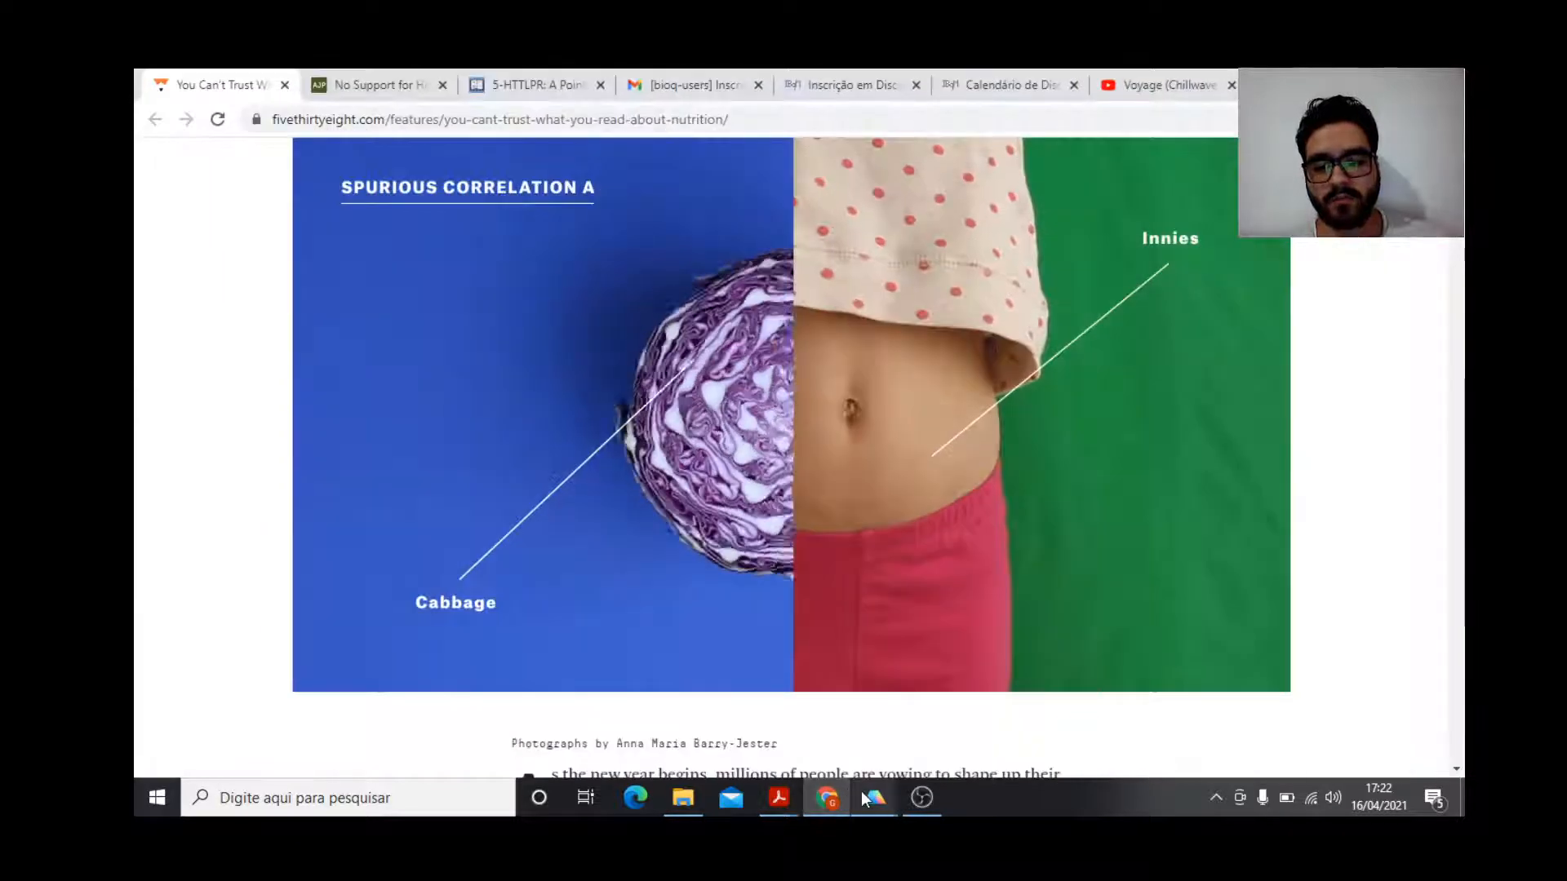
{"action": "left_click", "coordinate": [864, 776]}
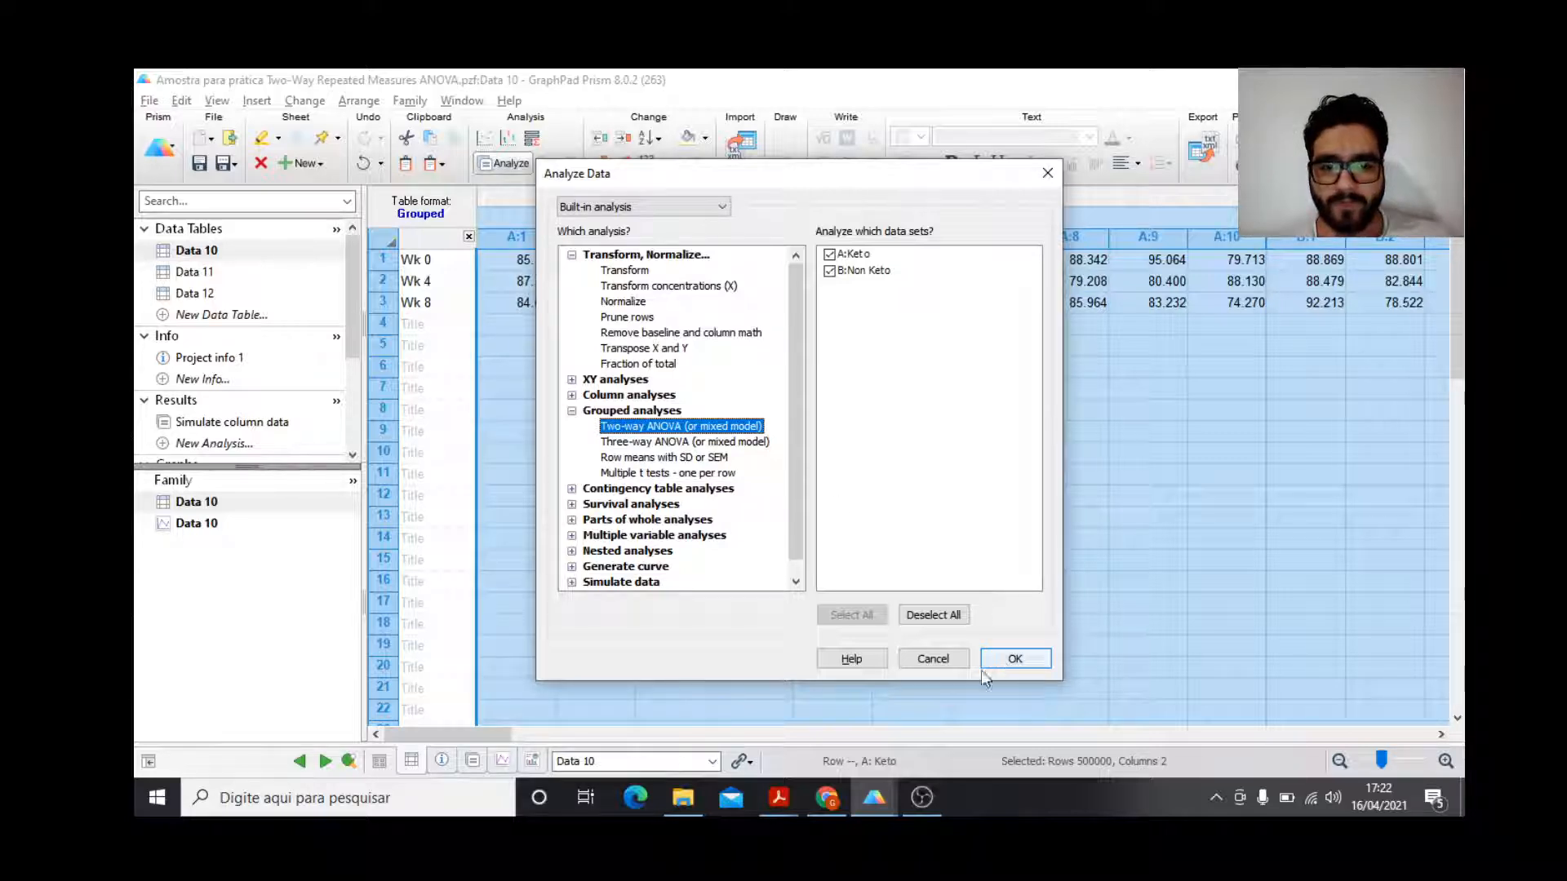
Accept the two-way ANOVA and set the matching so that each row represents a different time point.
{"action": "left_click", "coordinate": [1015, 659]}
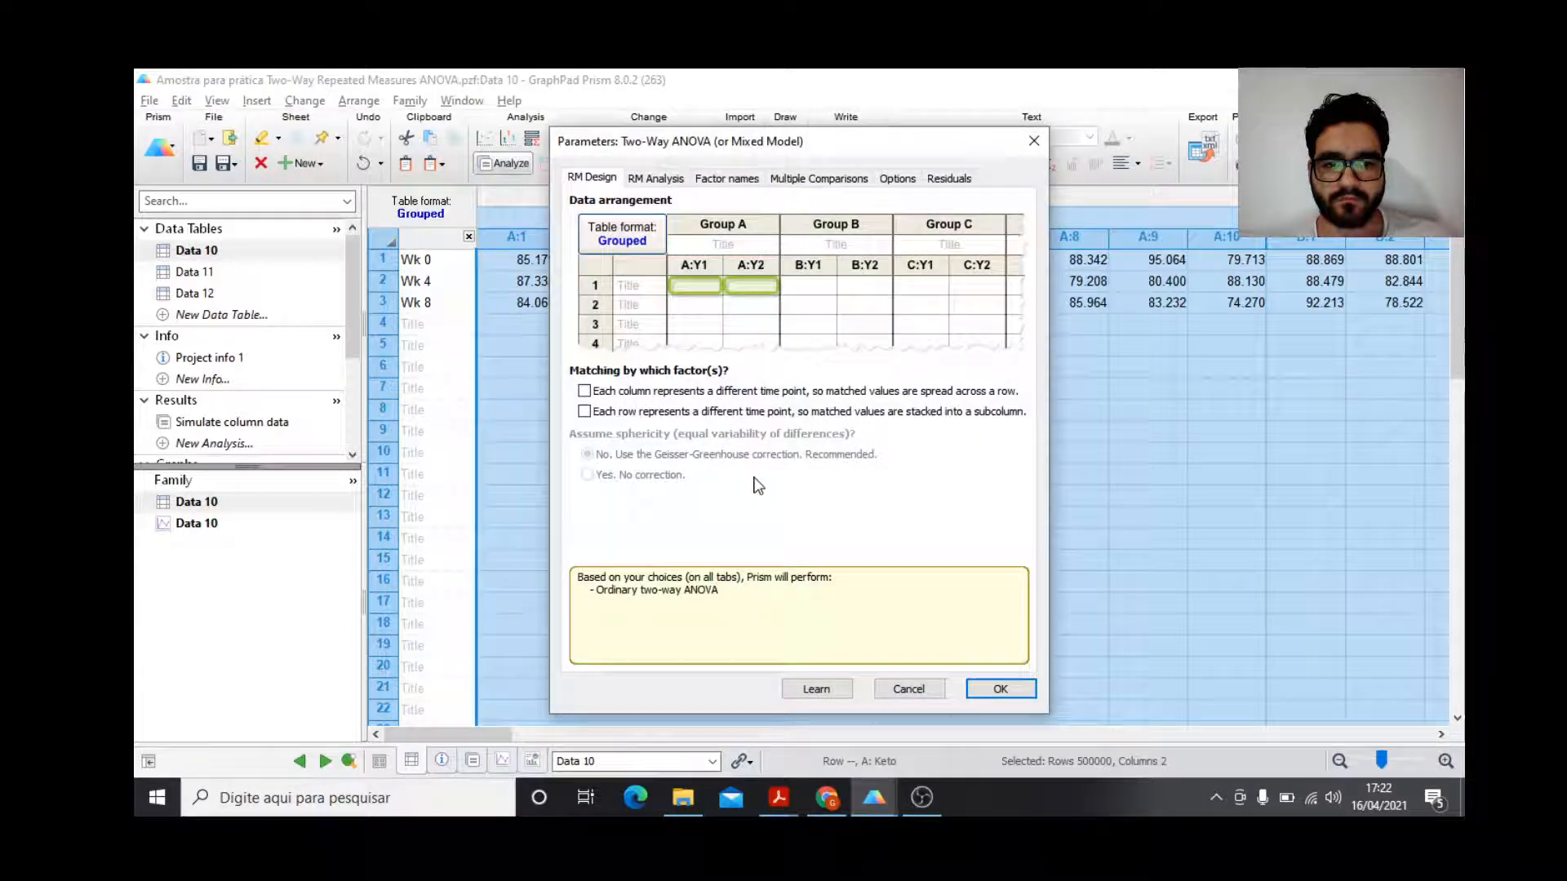
{"action": "left_click", "coordinate": [584, 412]}
Name the column factor Efeito do Tratamento, the row factor Efeito do Tempo and the matched set Efeito do Indivíduo, and run the ANOVA.
{"action": "left_click", "coordinate": [724, 181]}
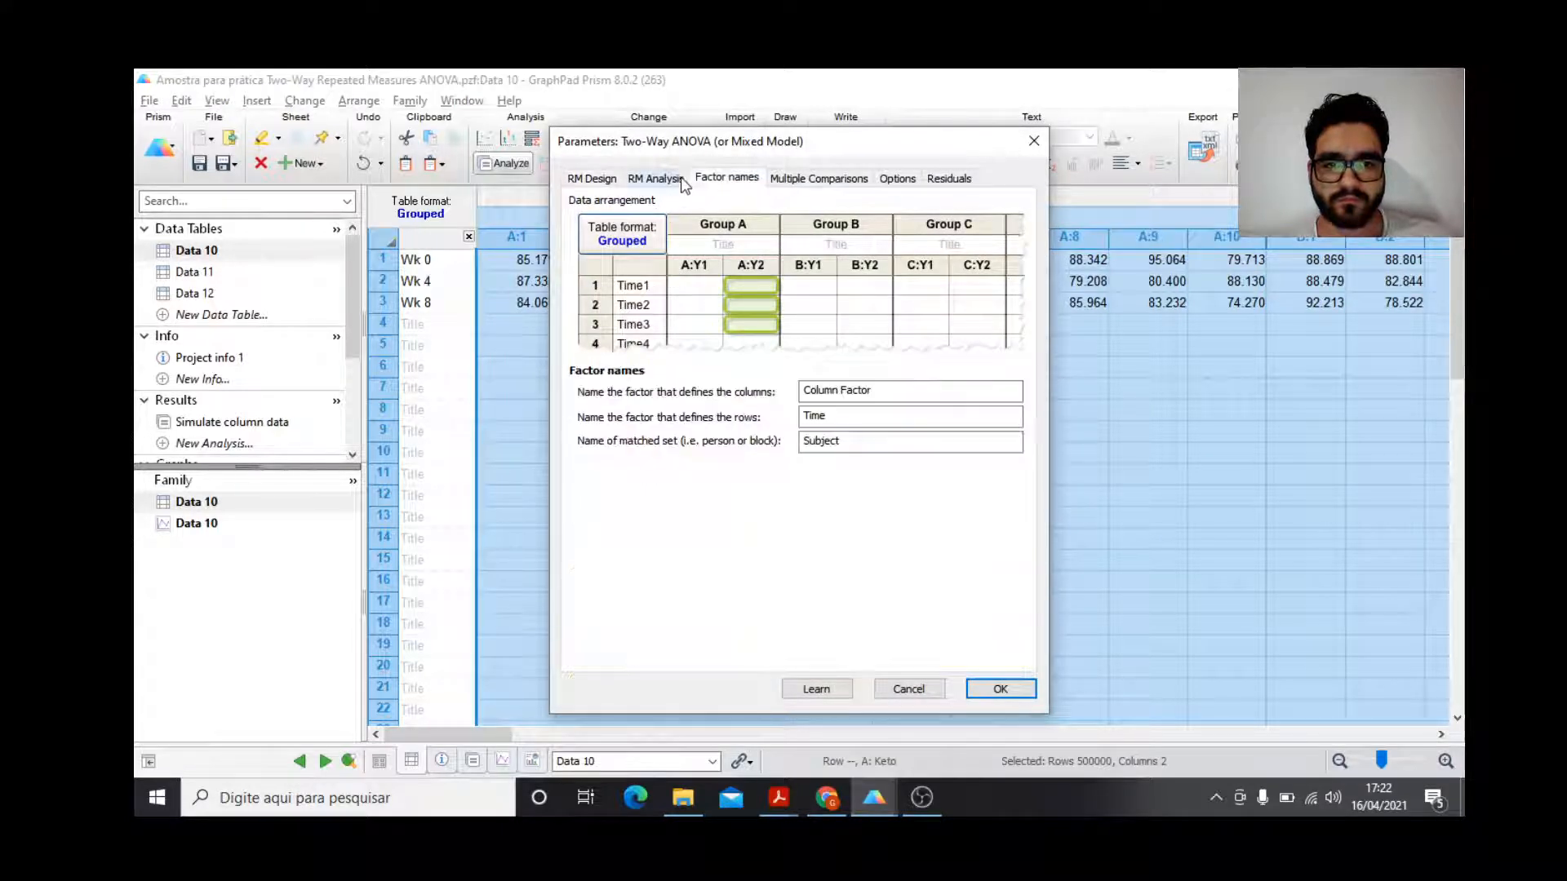
{"action": "left_click", "coordinate": [665, 180]}
{"action": "left_click", "coordinate": [705, 181]}
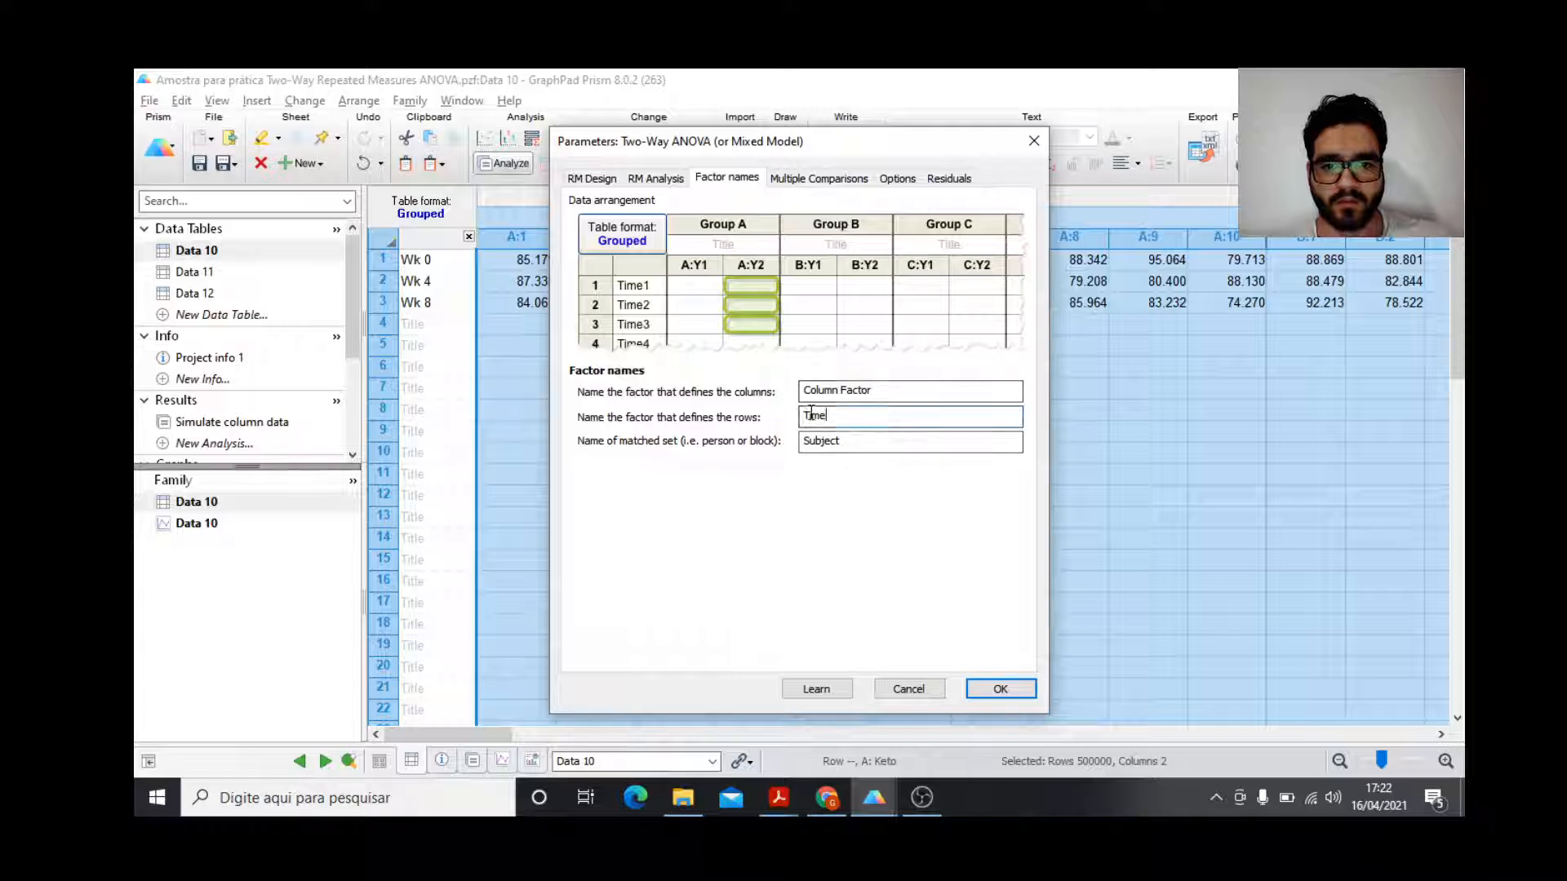
{"action": "key", "text": "Tab"}
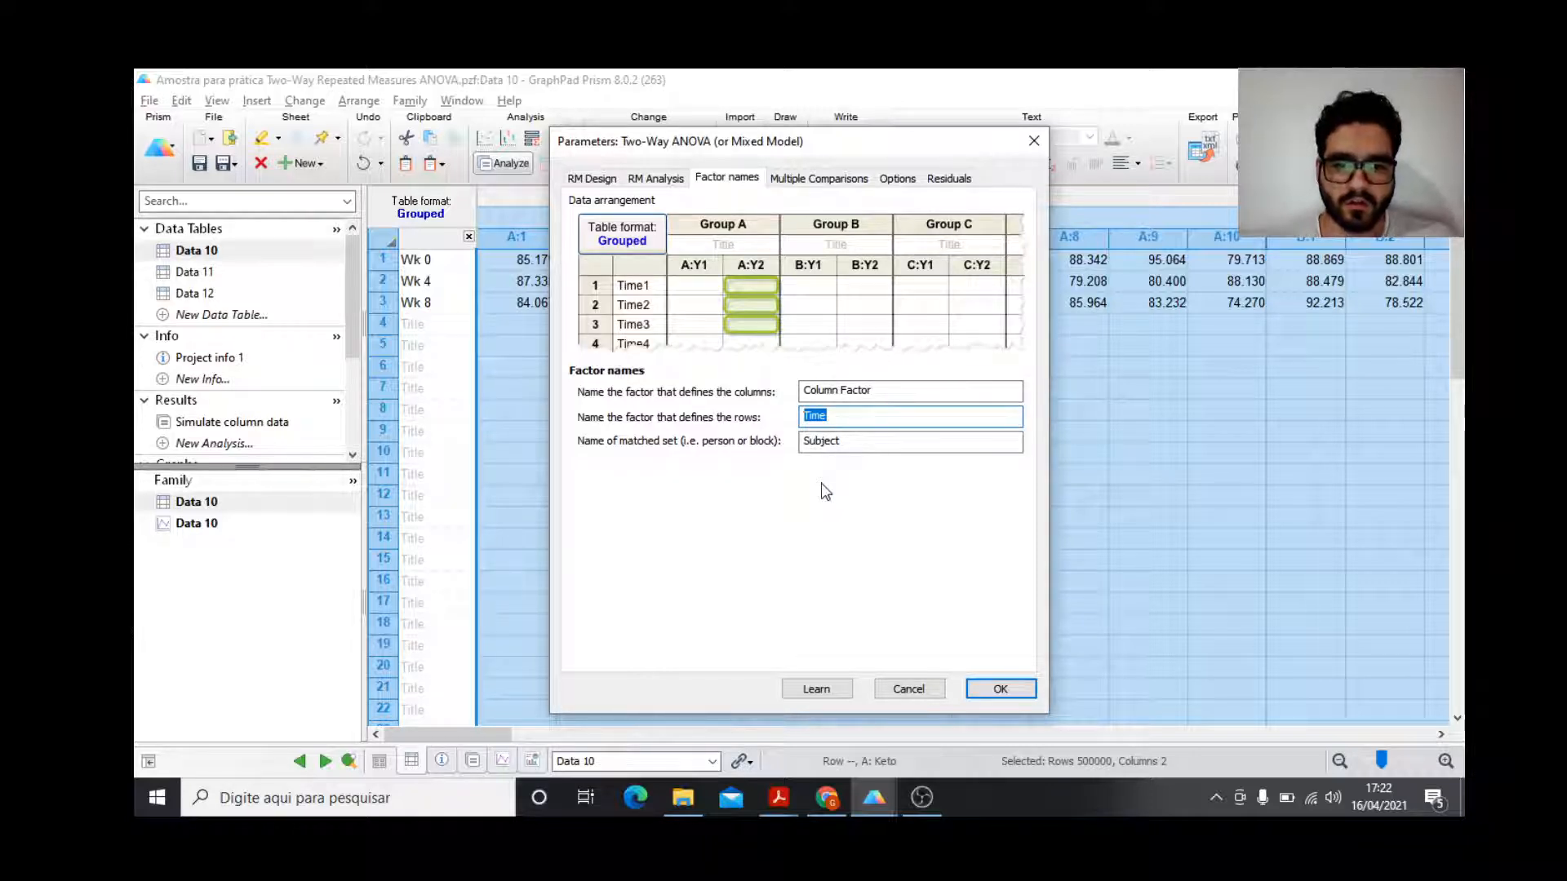
{"action": "type", "text": "Efeito do Tempo"}
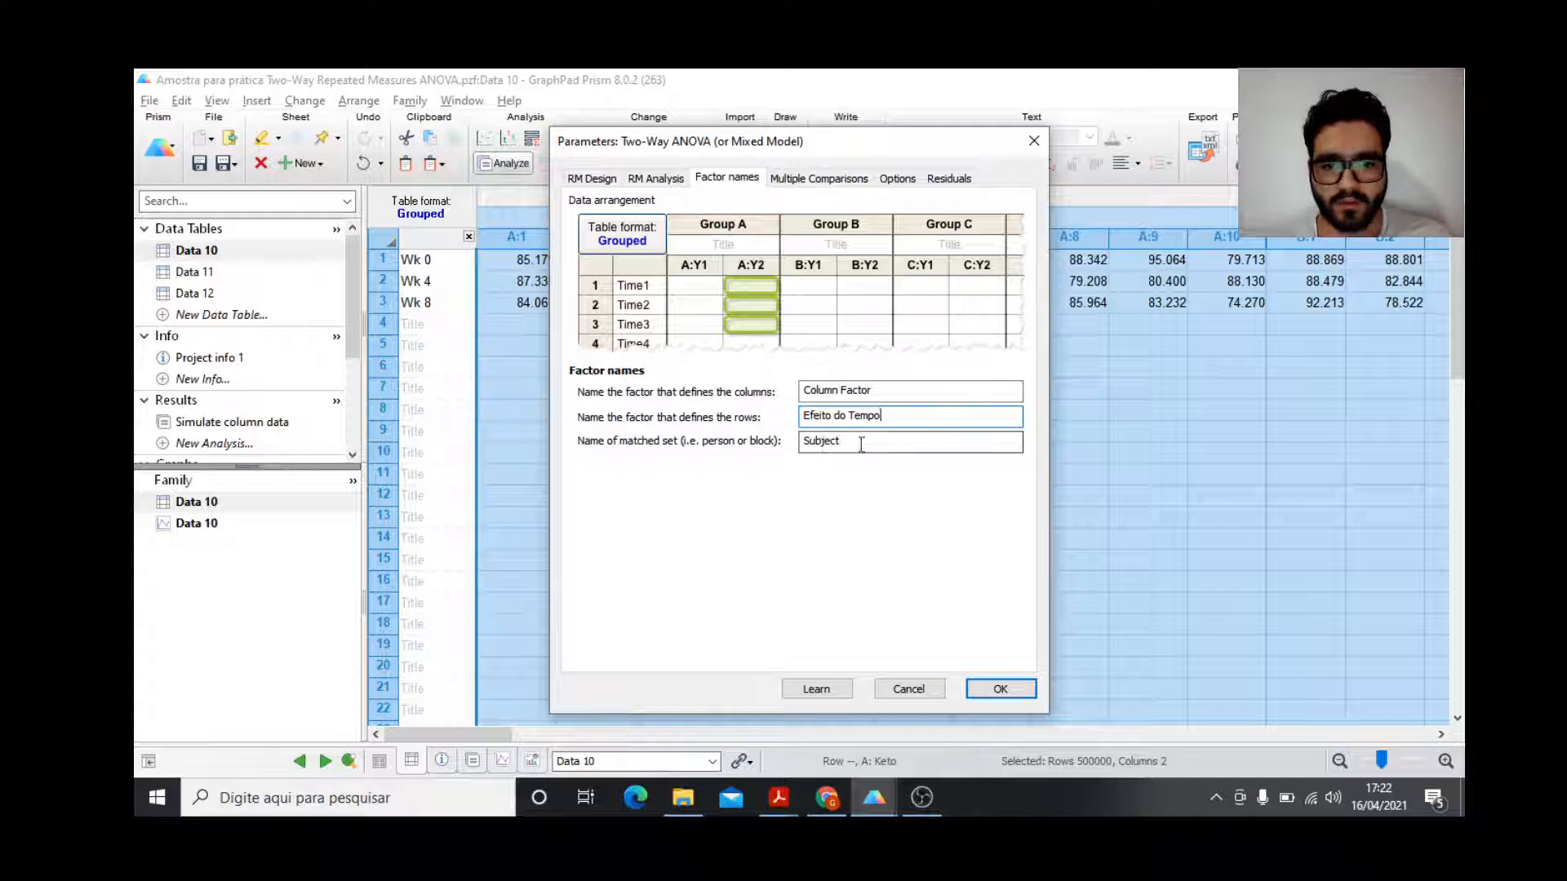
{"action": "key", "text": "Tab"}
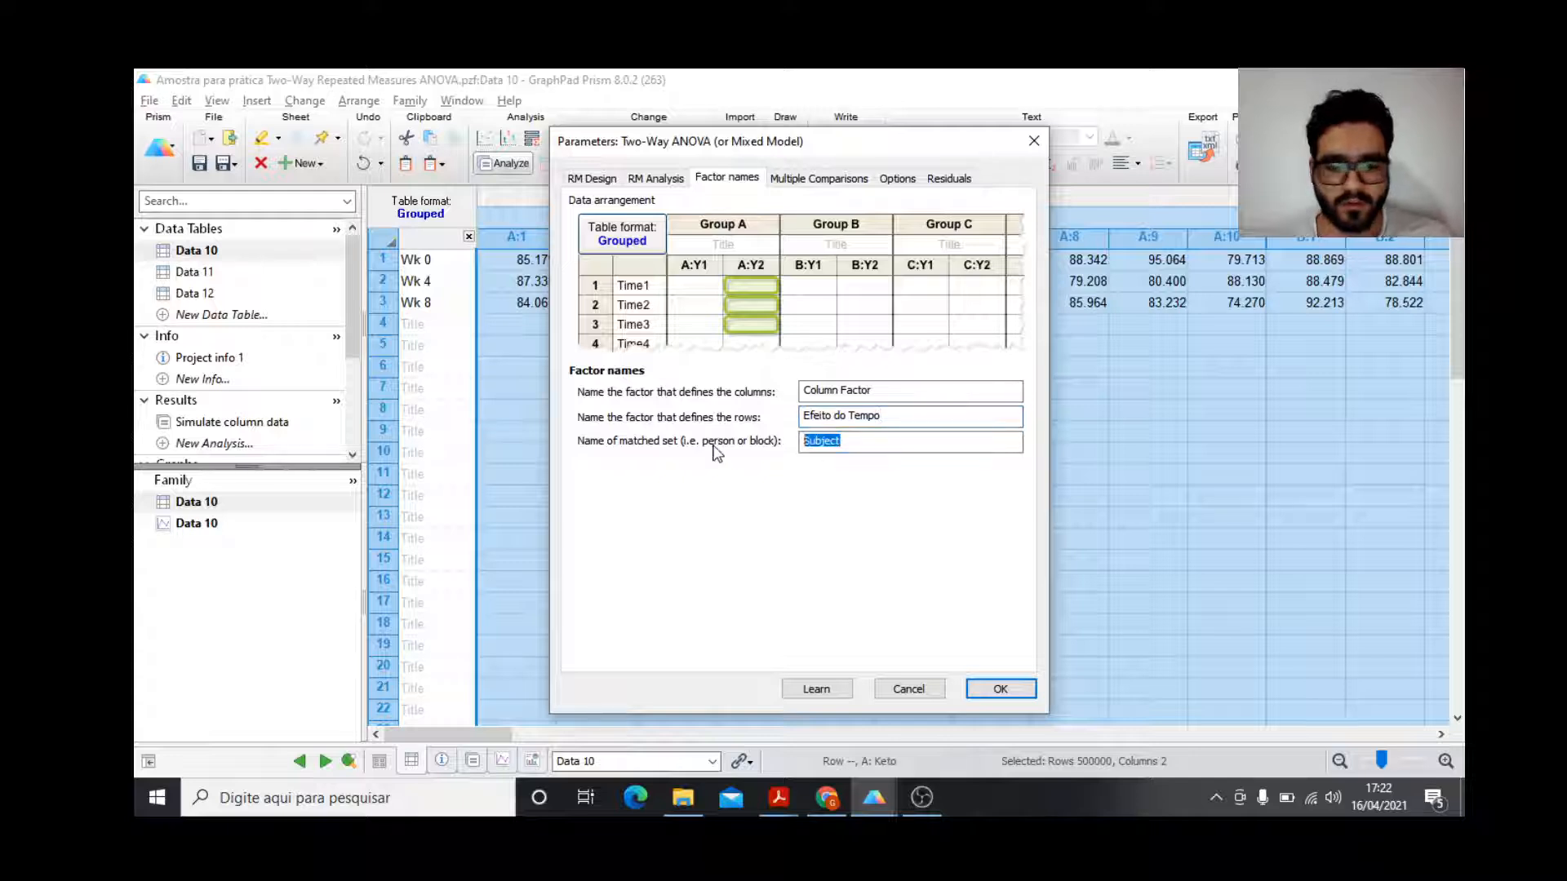
{"action": "type", "text": "Efeito do Indiv"}
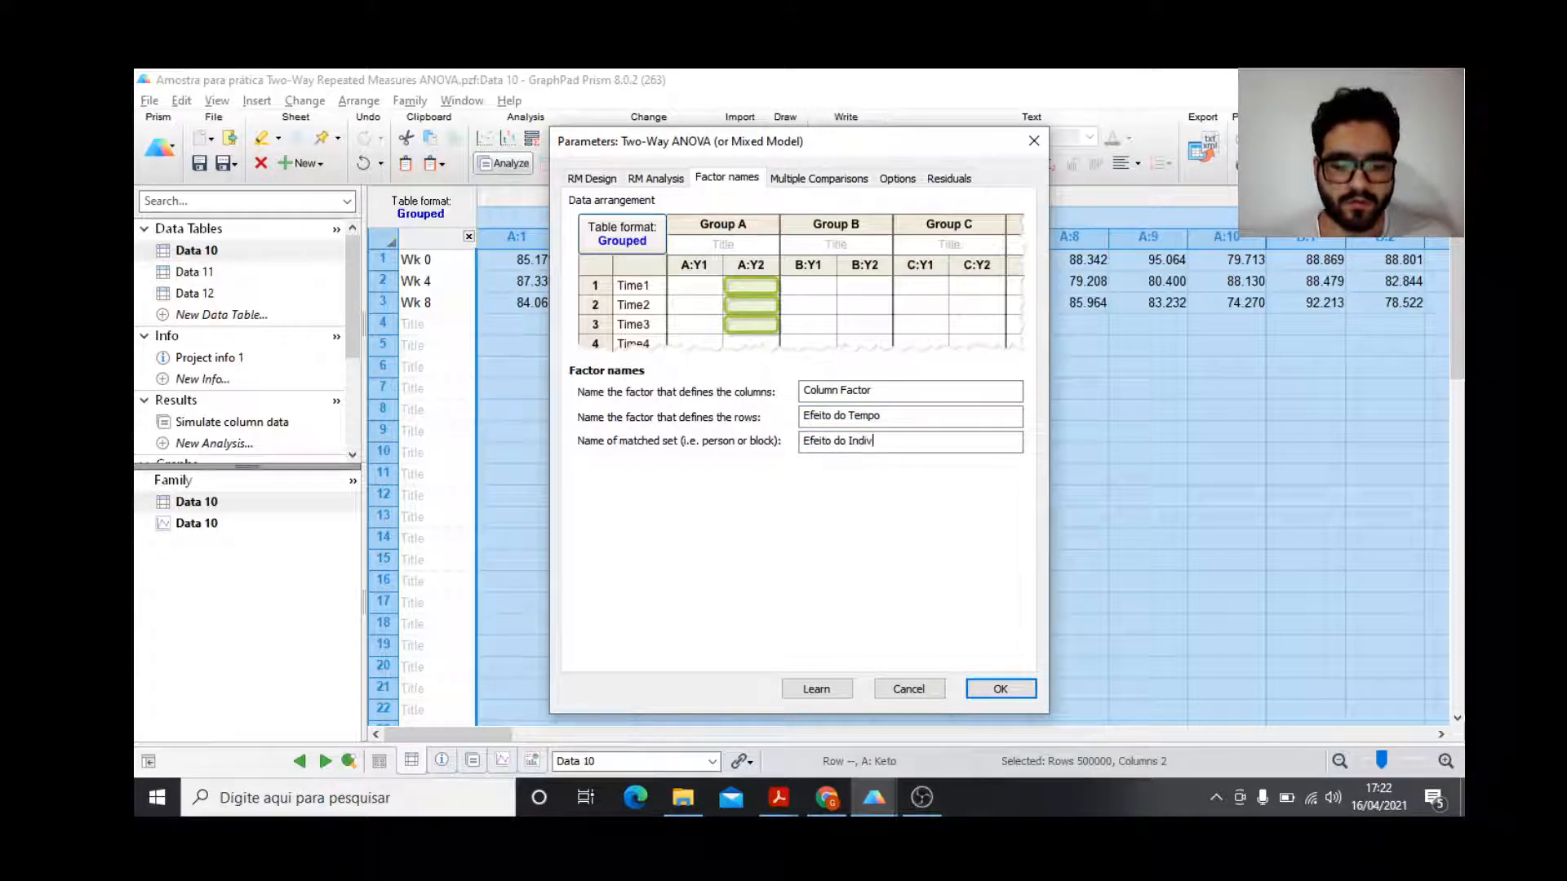
{"action": "key", "text": "shift+Tab"}
{"action": "key", "text": "shift+Tab"}
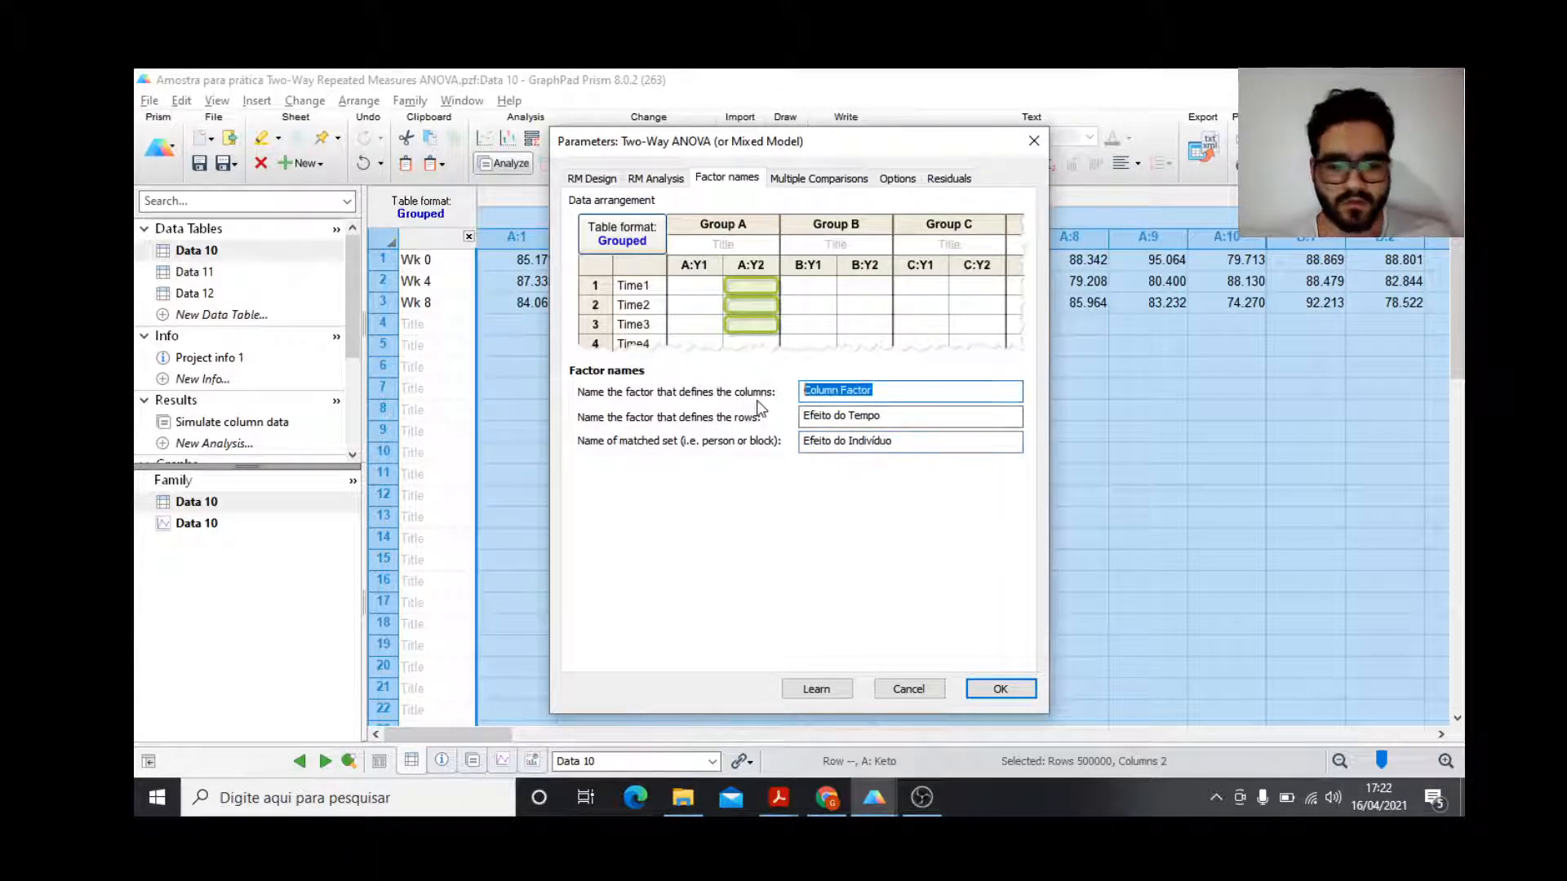
{"action": "type", "text": "Efei"}
{"action": "type", "text": "to do Tratamento"}
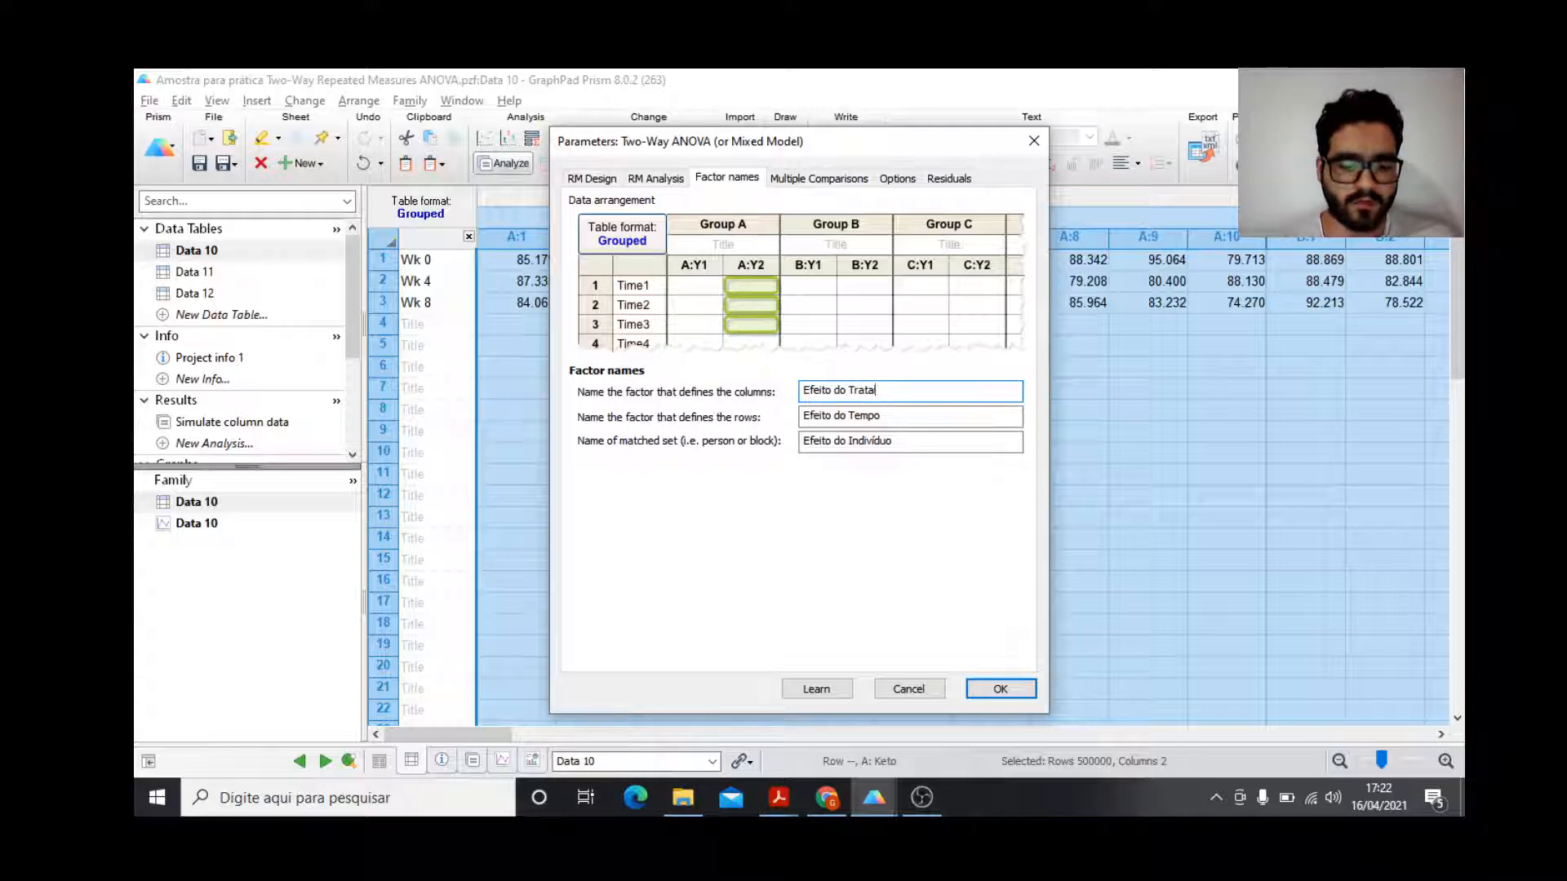
{"action": "left_click", "coordinate": [590, 178]}
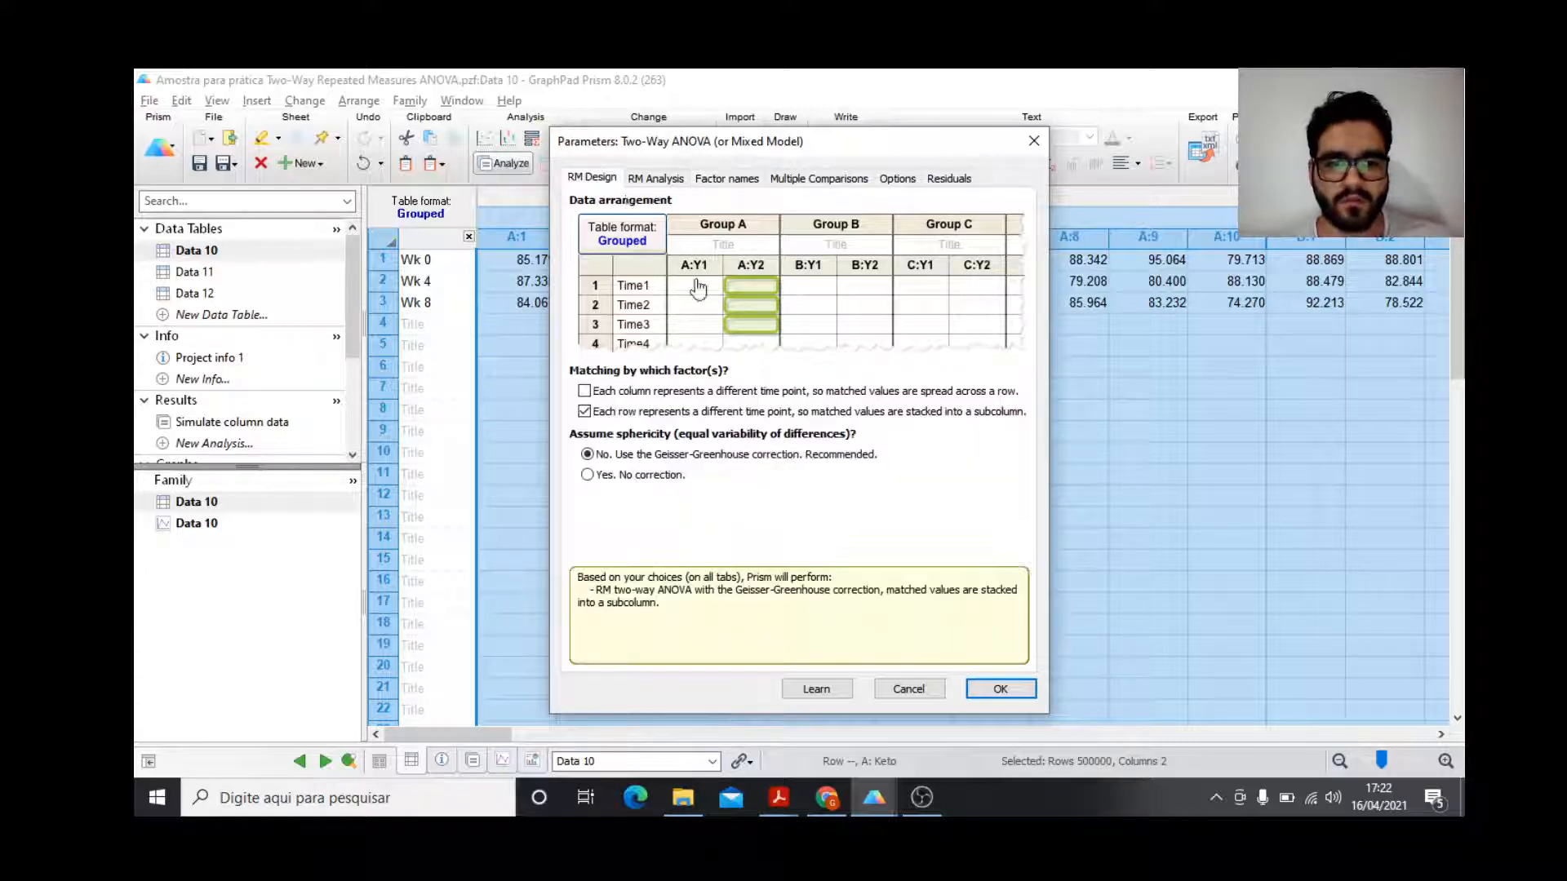
{"action": "left_click", "coordinate": [981, 690]}
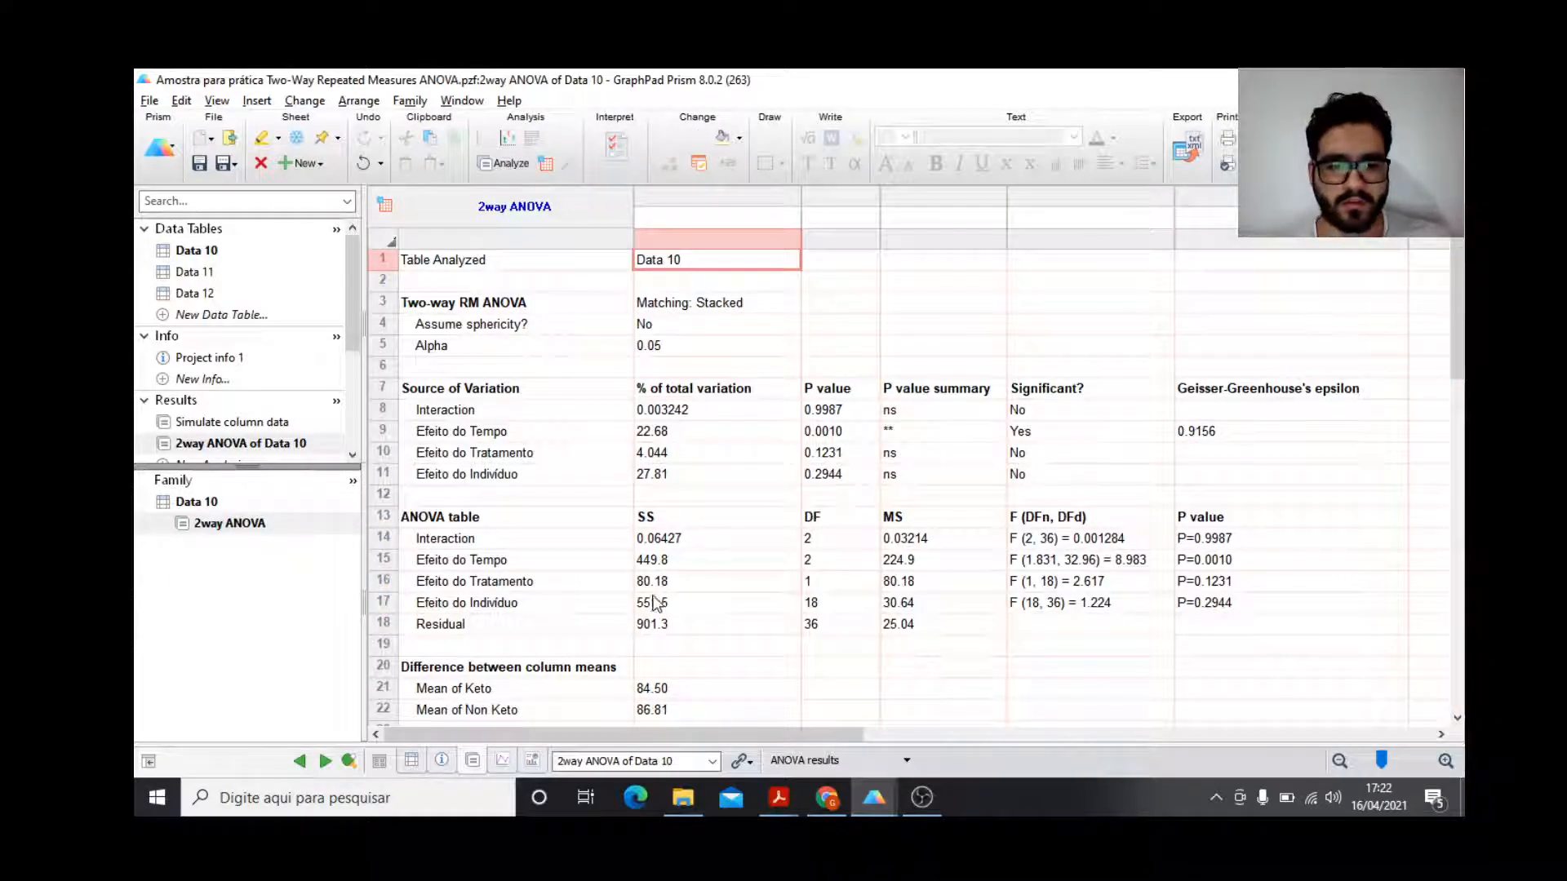
Examine the Efeito do Tratamento row of the ANOVA table, and switch to the PDF article to read its group-difference and treatment × time findings.
{"action": "left_click", "coordinate": [581, 586]}
{"action": "left_click_drag", "start_coordinate": [581, 586], "coordinate": [1221, 587]}
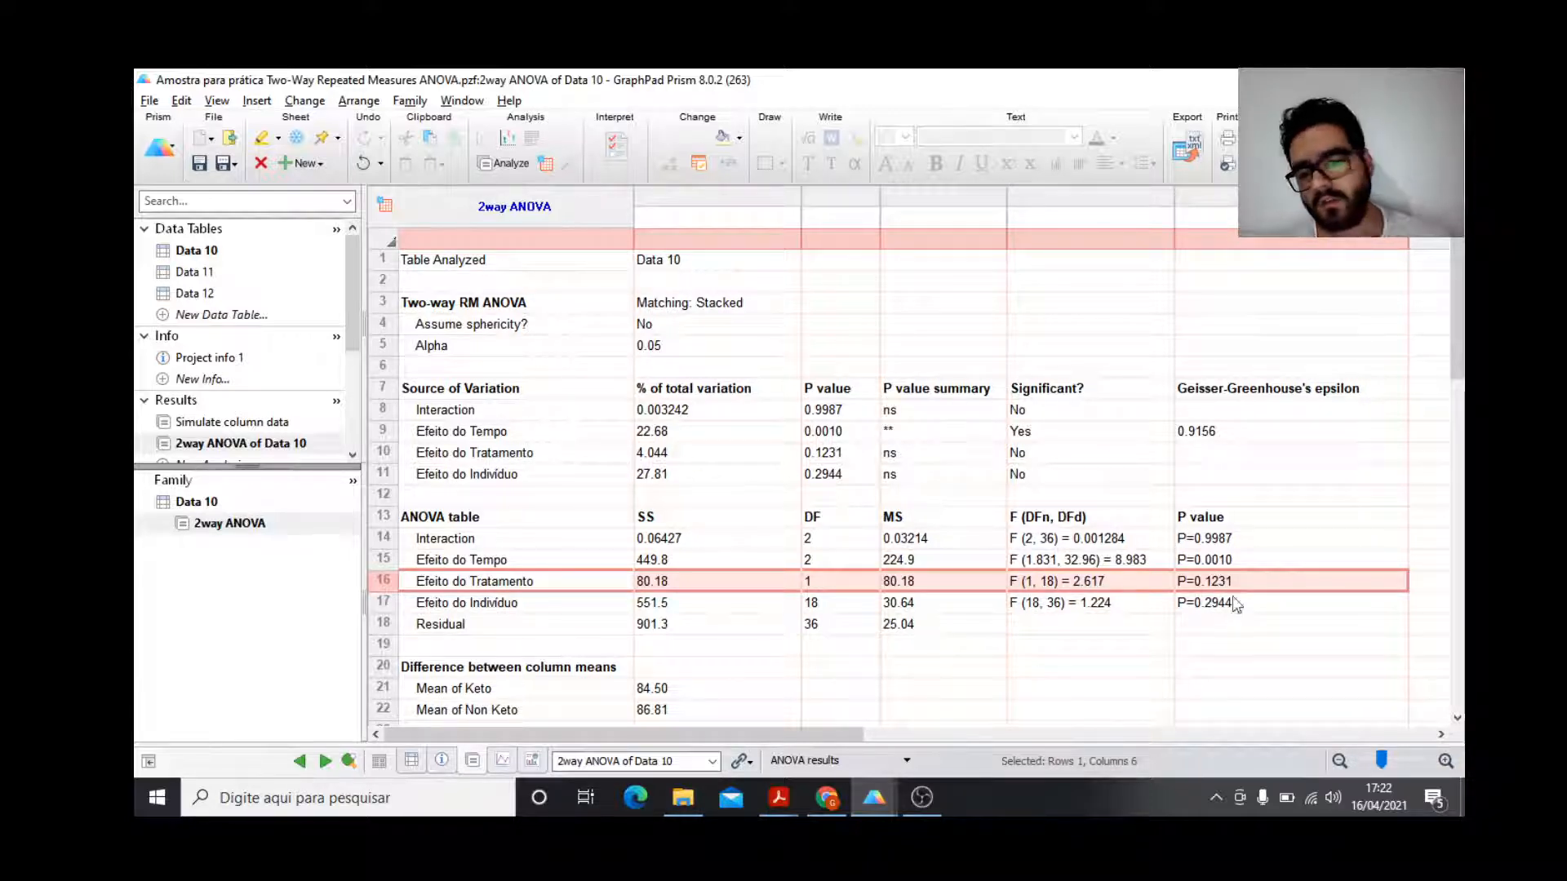
{"action": "key", "text": "alt+Tab"}
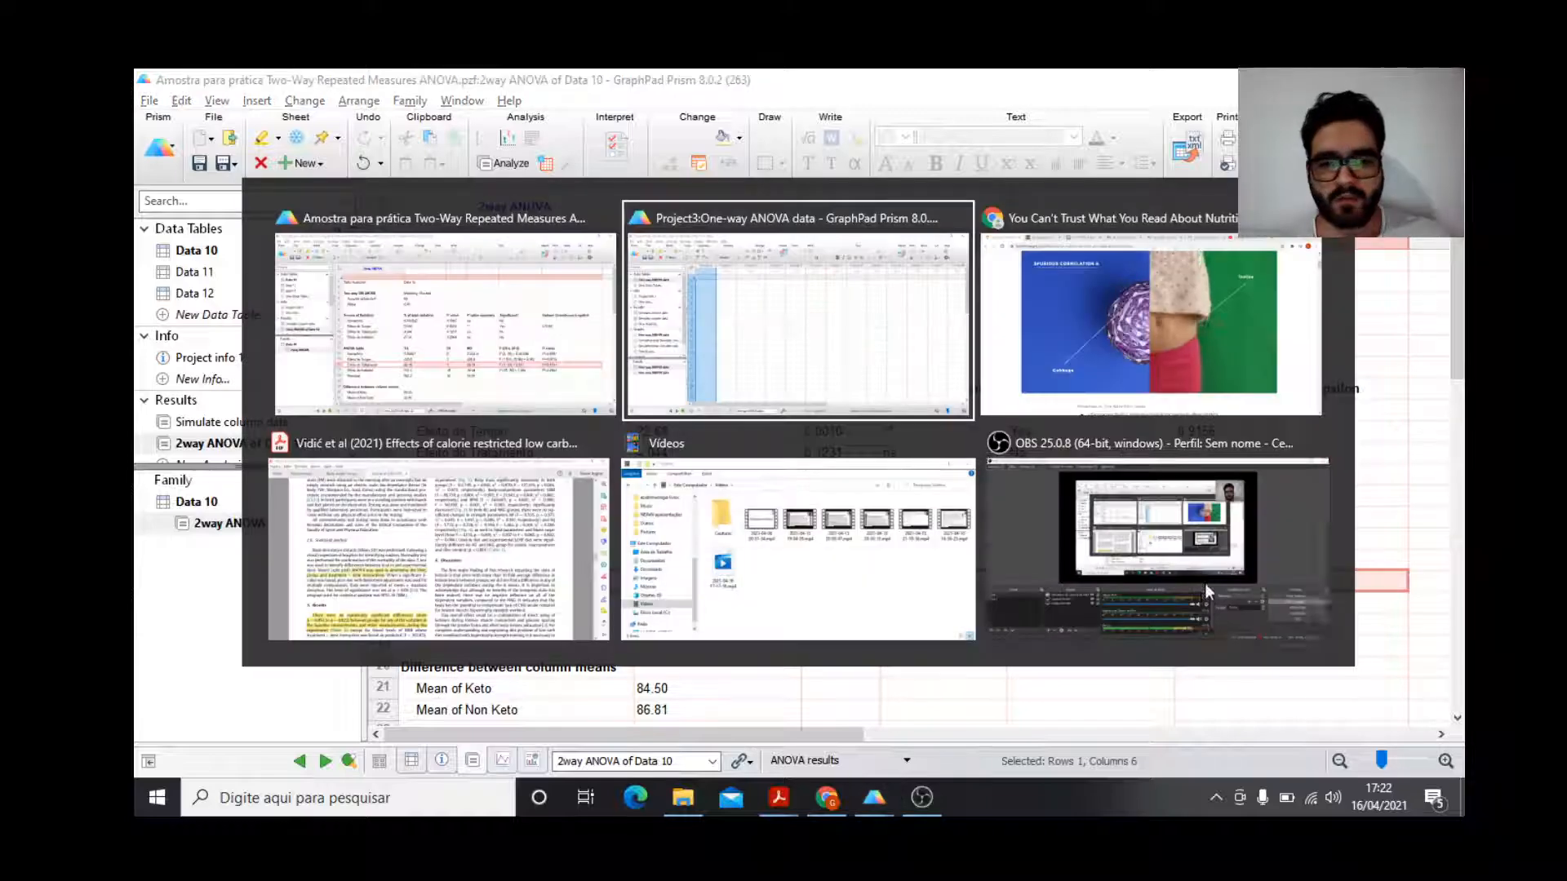
{"action": "key", "text": "alt+Tab"}
{"action": "key", "text": "alt+Tab"}
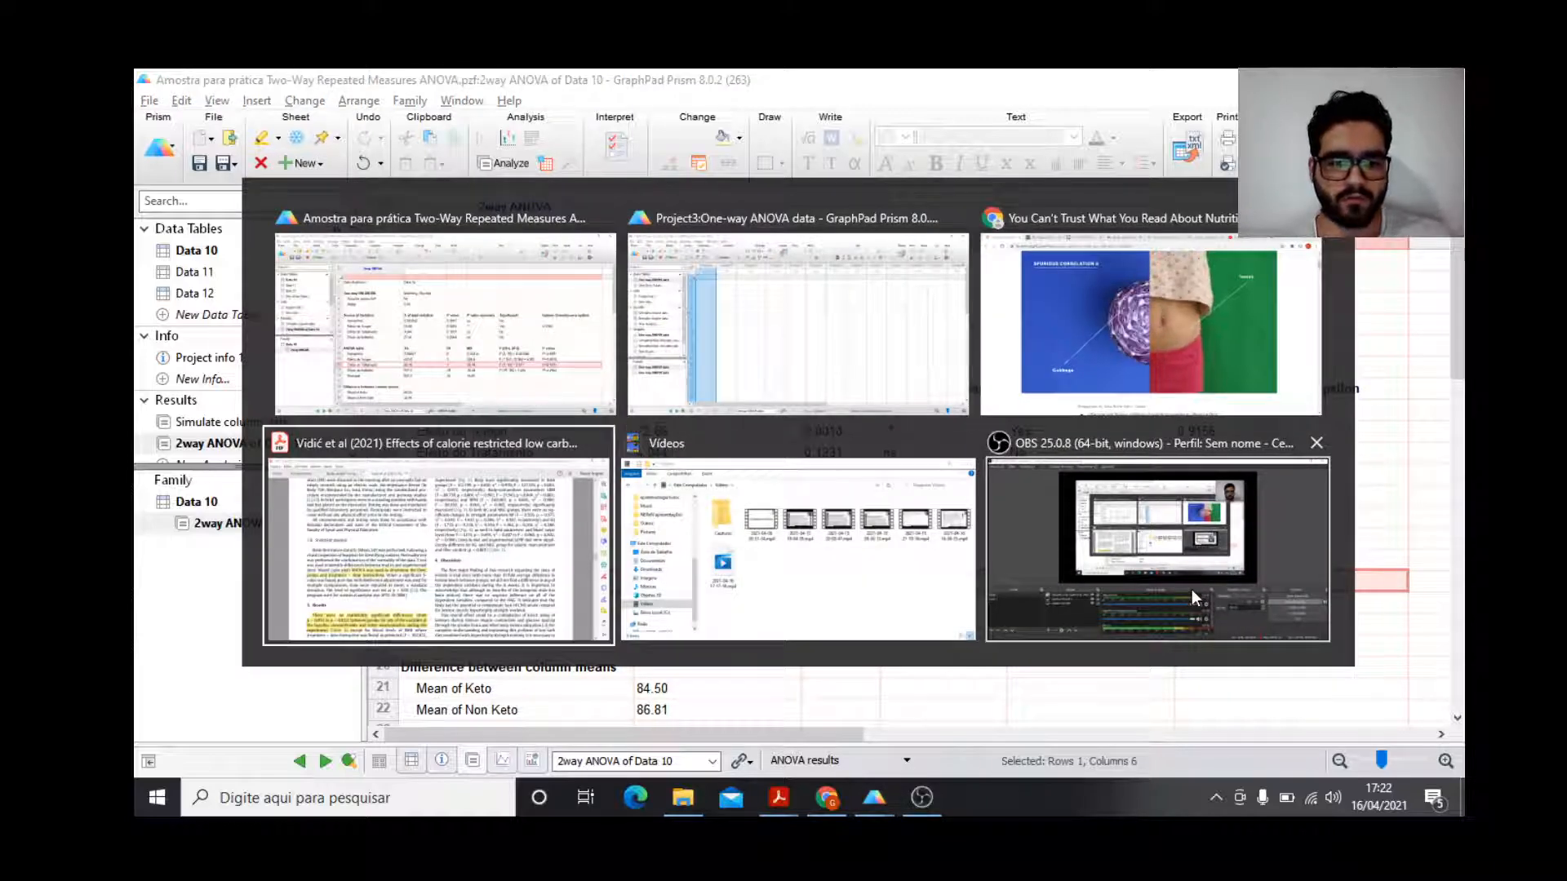
{"action": "scroll", "coordinate": [679, 454], "scroll_direction": "up", "scroll_amount": 2}
{"action": "scroll", "coordinate": [679, 451], "scroll_direction": "up", "scroll_amount": 2}
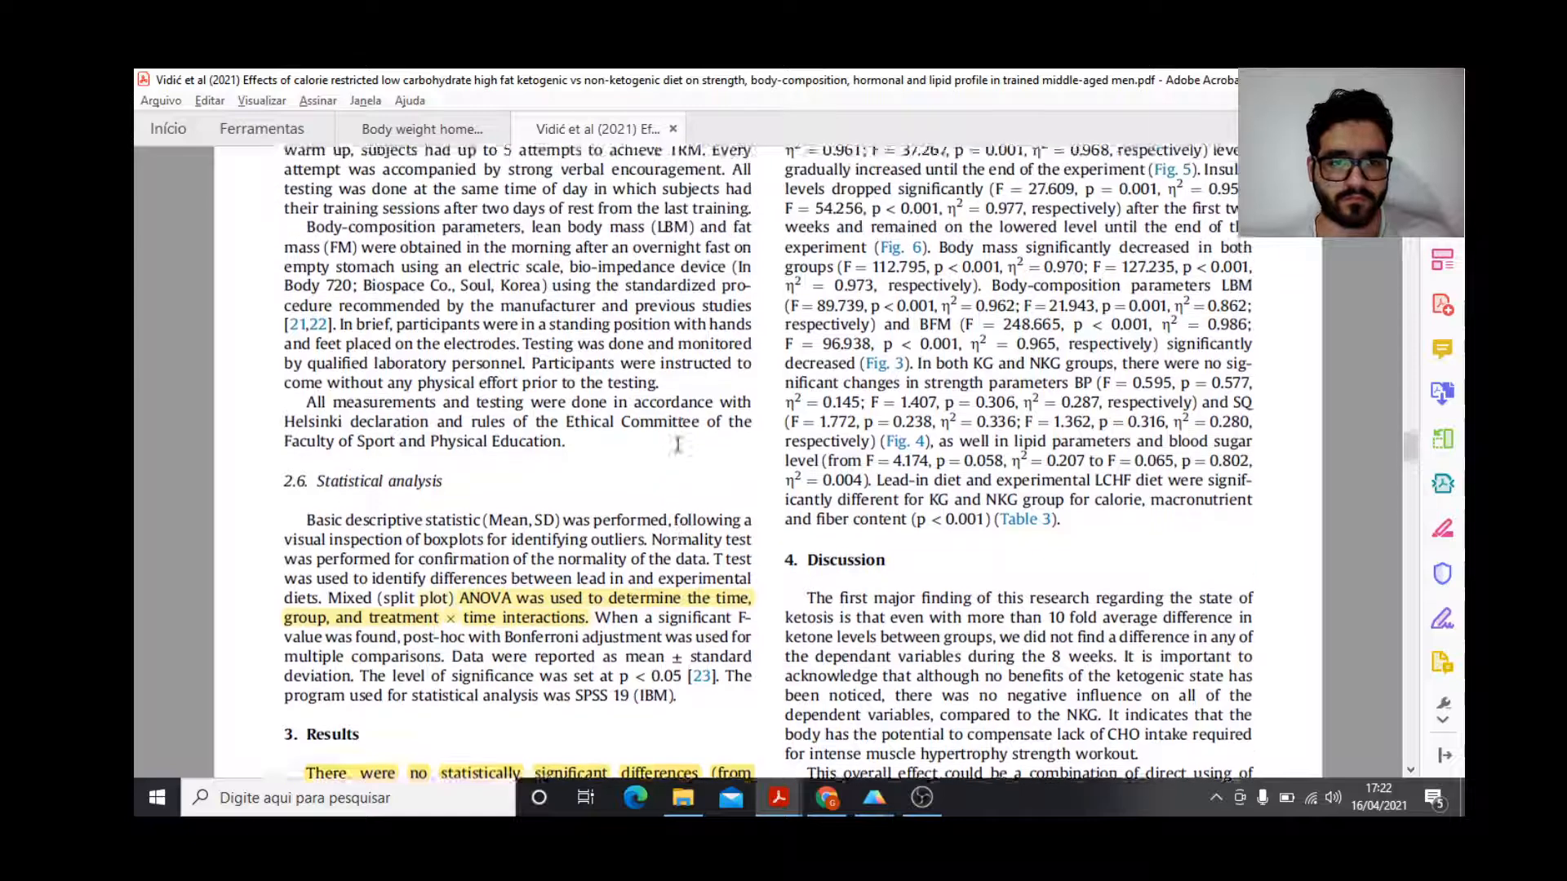
{"action": "scroll", "coordinate": [705, 466], "scroll_direction": "down", "scroll_amount": 2}
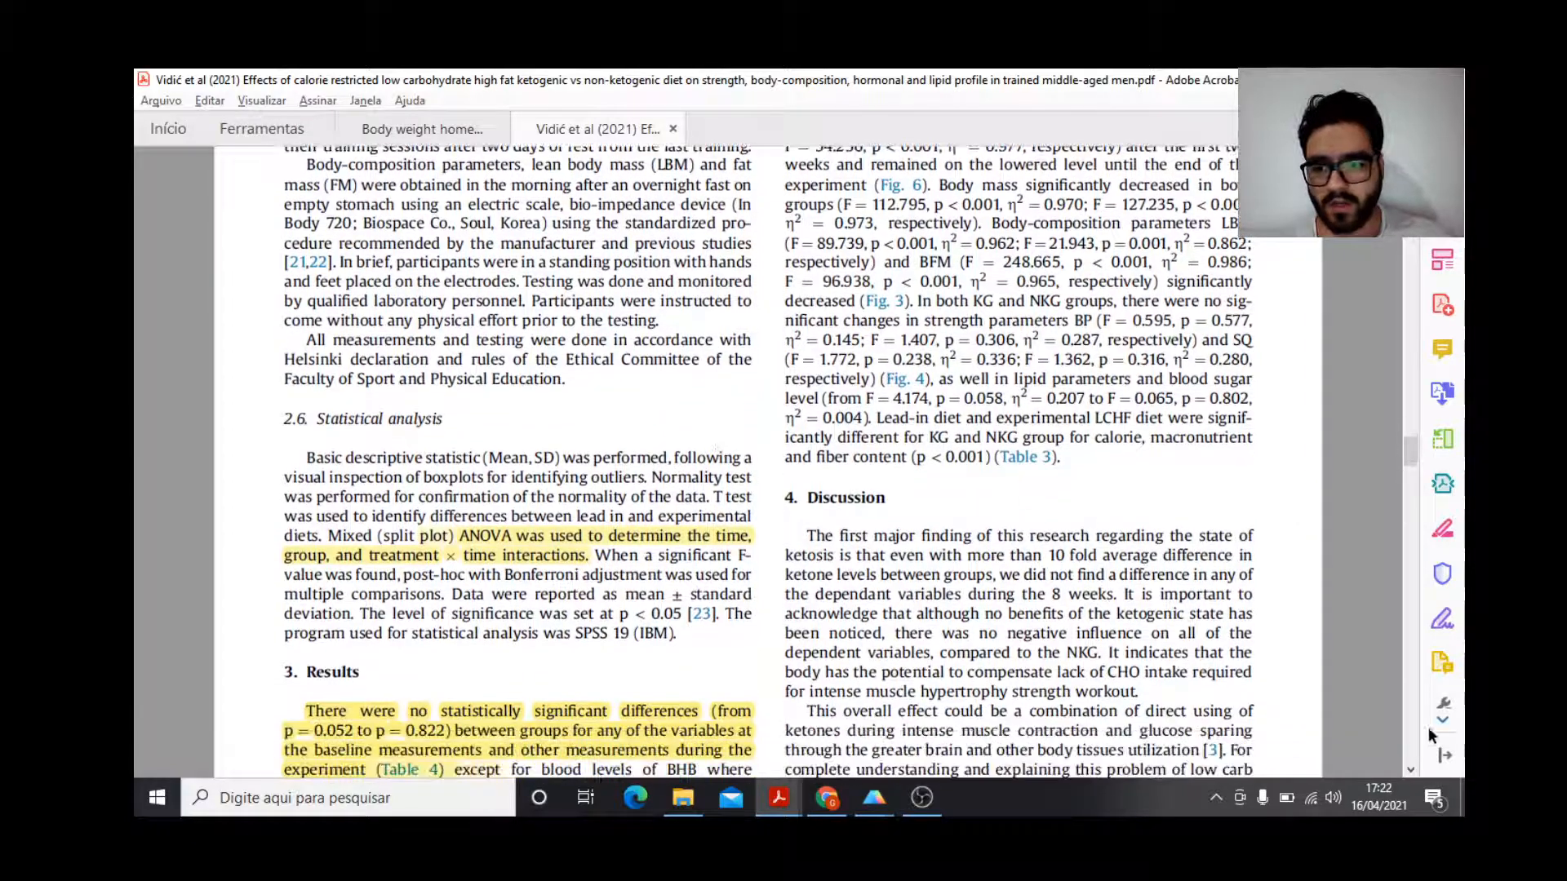
{"action": "scroll", "coordinate": [1415, 771], "scroll_direction": "down", "scroll_amount": 2}
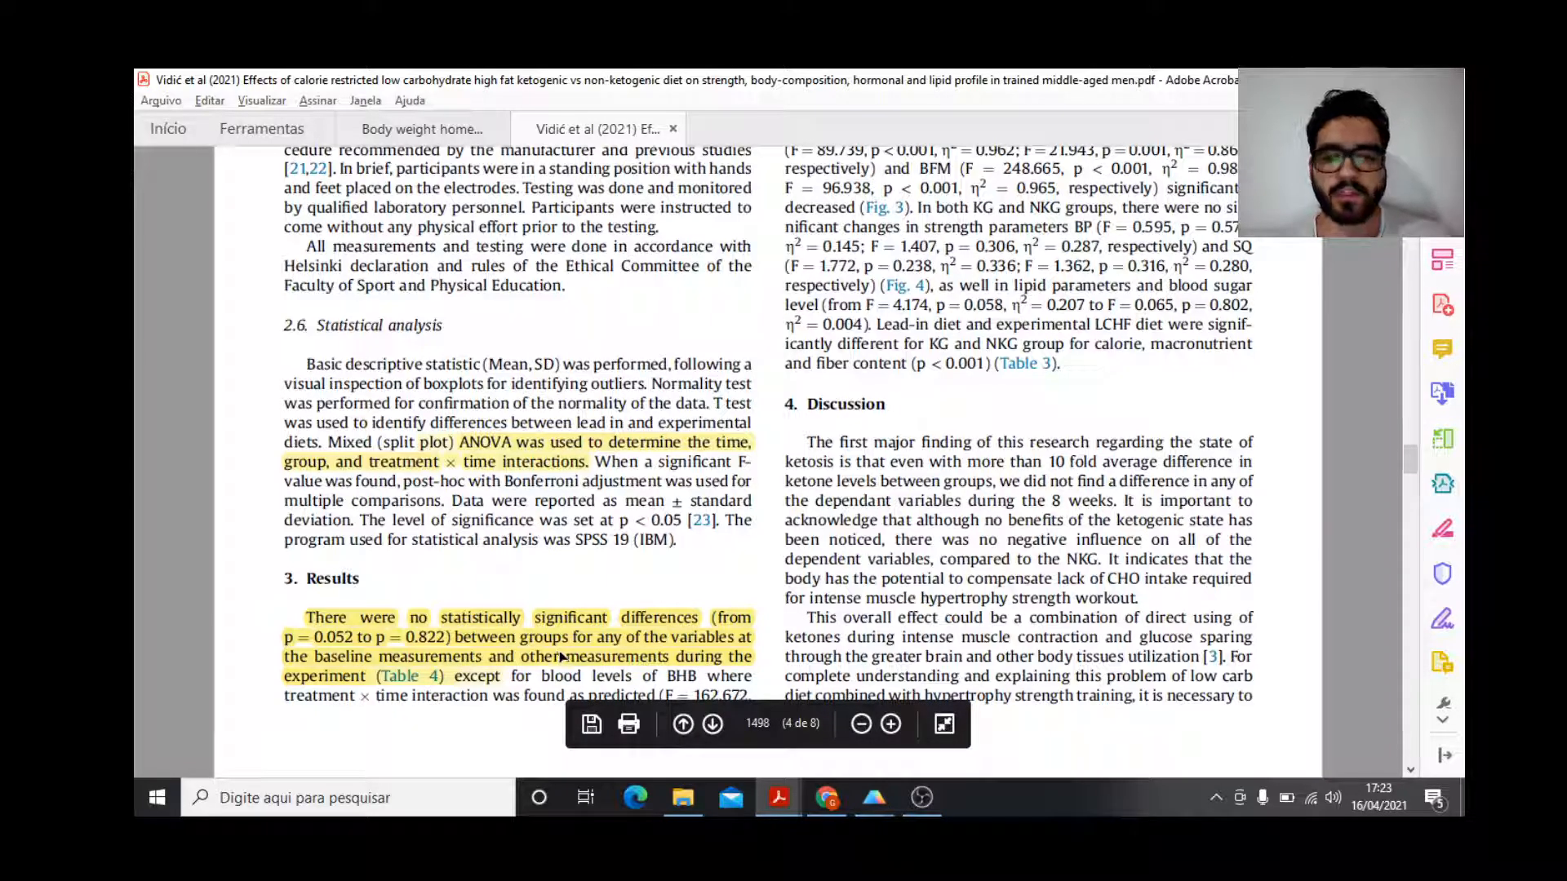
{"action": "scroll", "coordinate": [560, 657], "scroll_direction": "up", "scroll_amount": 2}
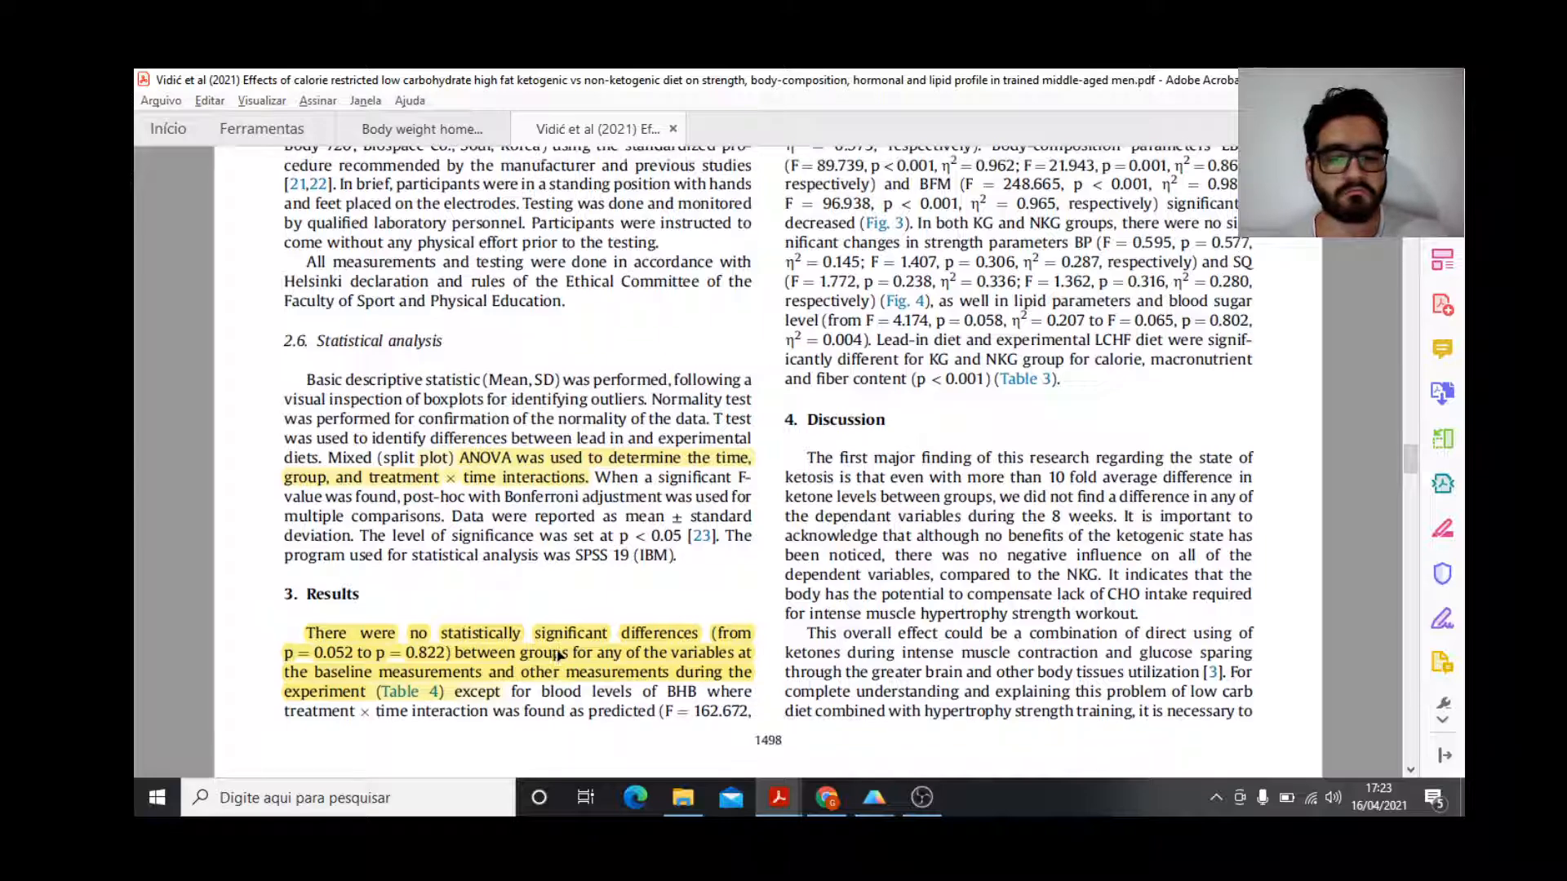
{"action": "scroll", "coordinate": [941, 286], "scroll_direction": "up", "scroll_amount": 9}
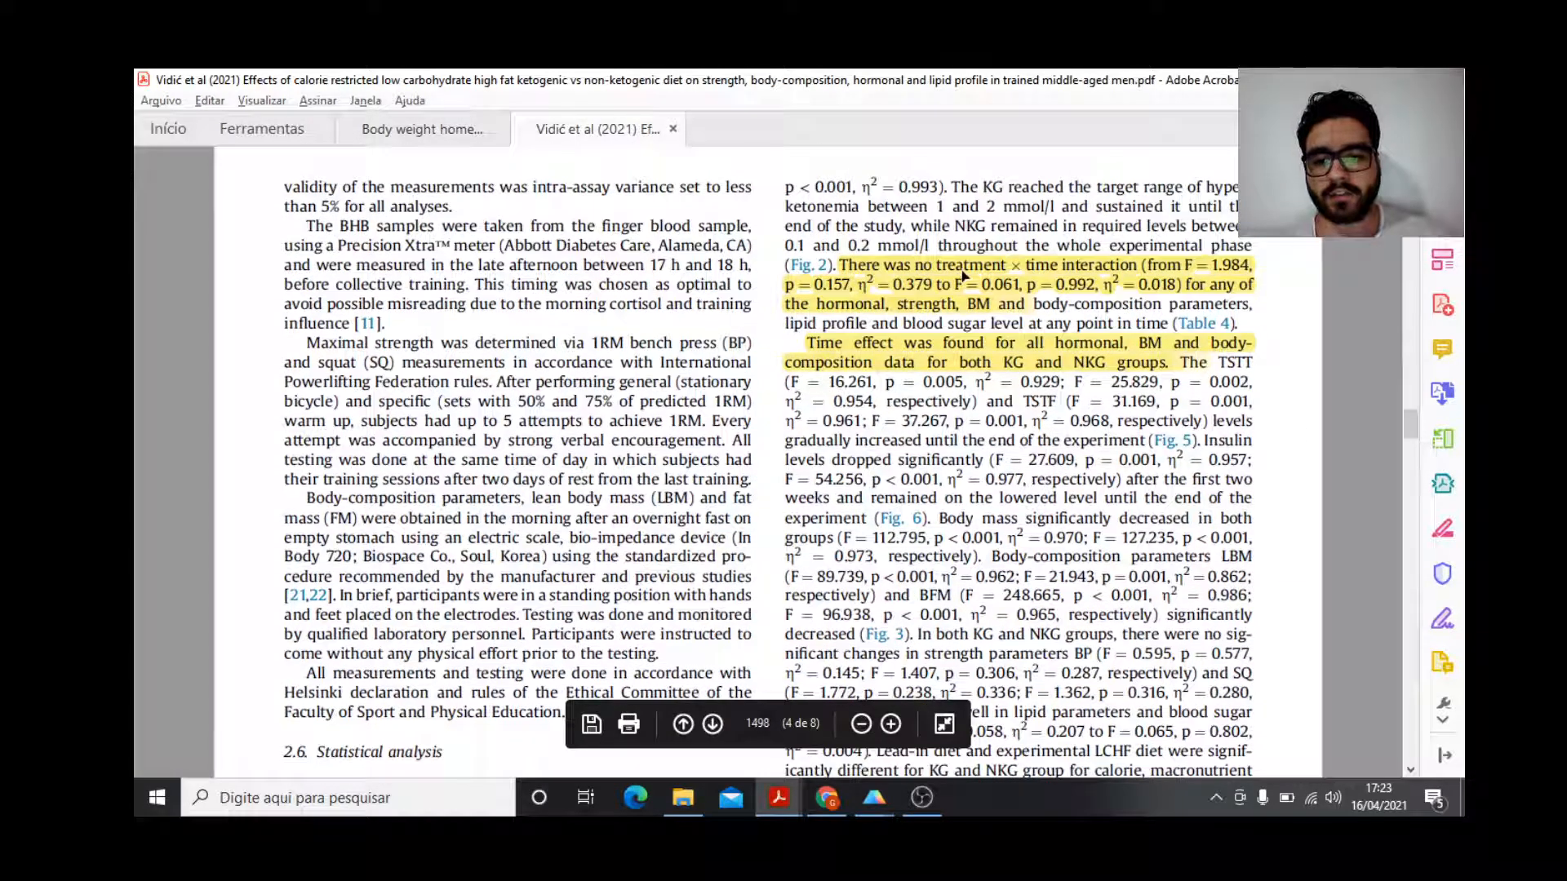
Switch to Prism and compare the Interaction and Efeito do Tempo rows of the ANOVA table with the article's highlighted findings.
{"action": "key", "text": "alt+Tab"}
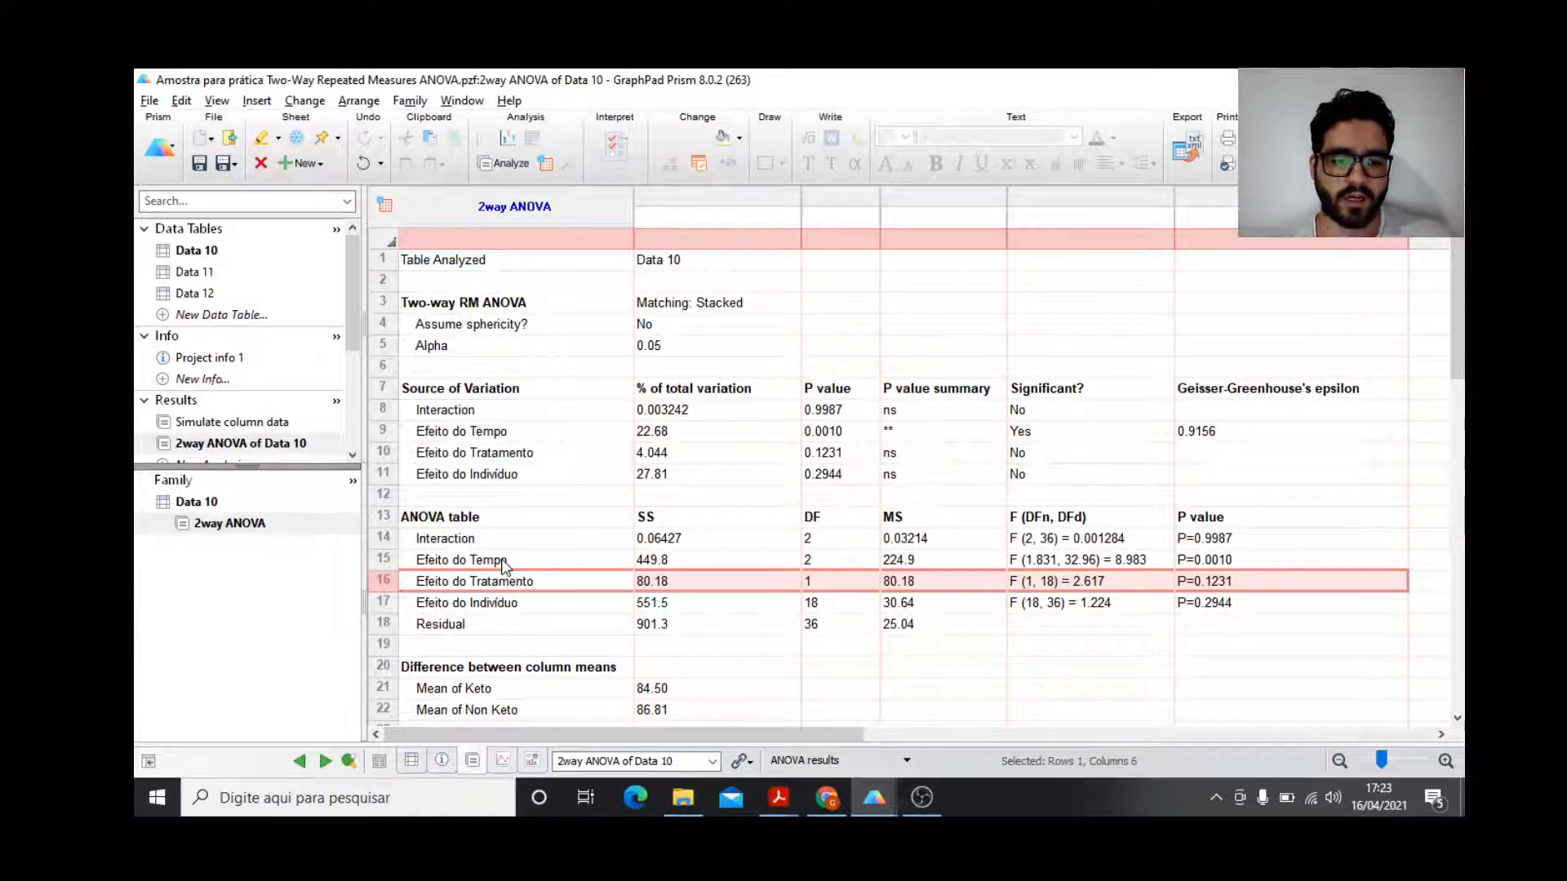
{"action": "left_click_drag", "start_coordinate": [506, 540], "coordinate": [1212, 543]}
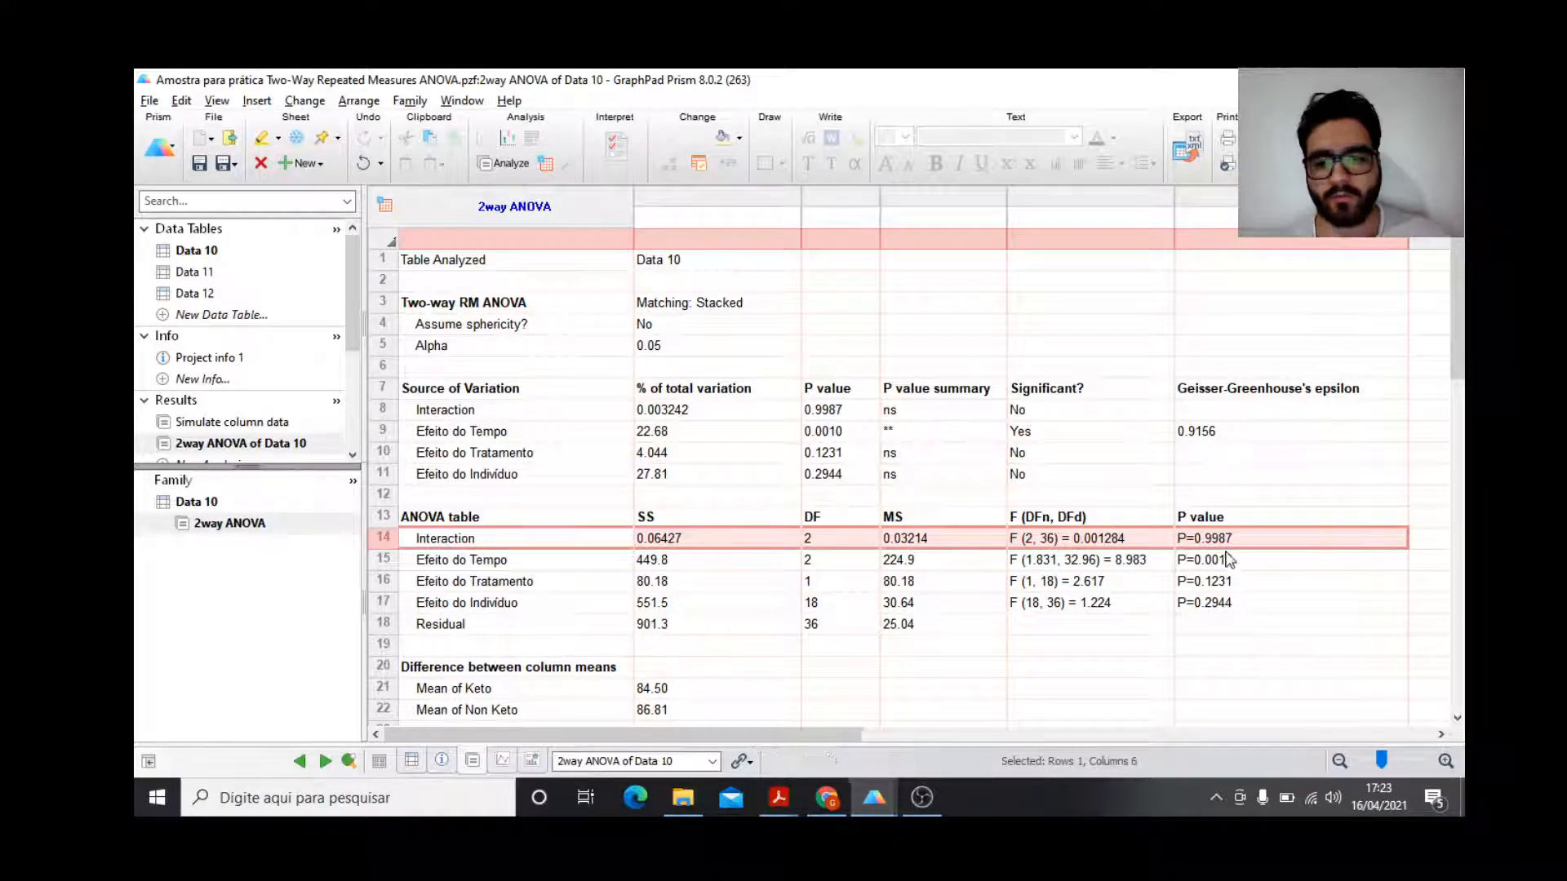
{"action": "key", "text": "alt+Tab"}
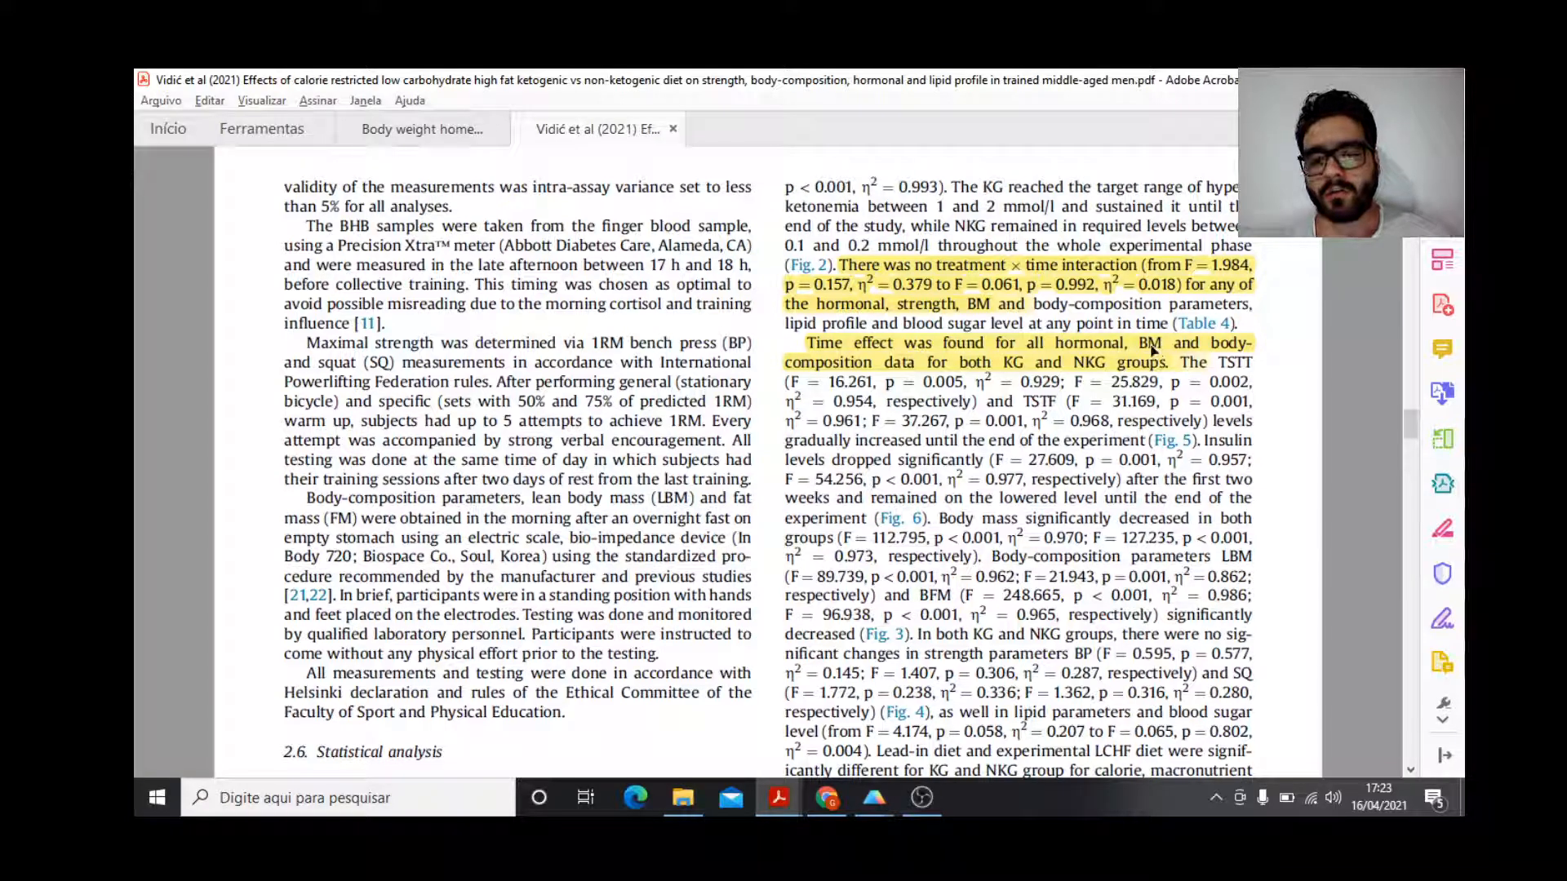
{"action": "key", "text": "alt+Tab"}
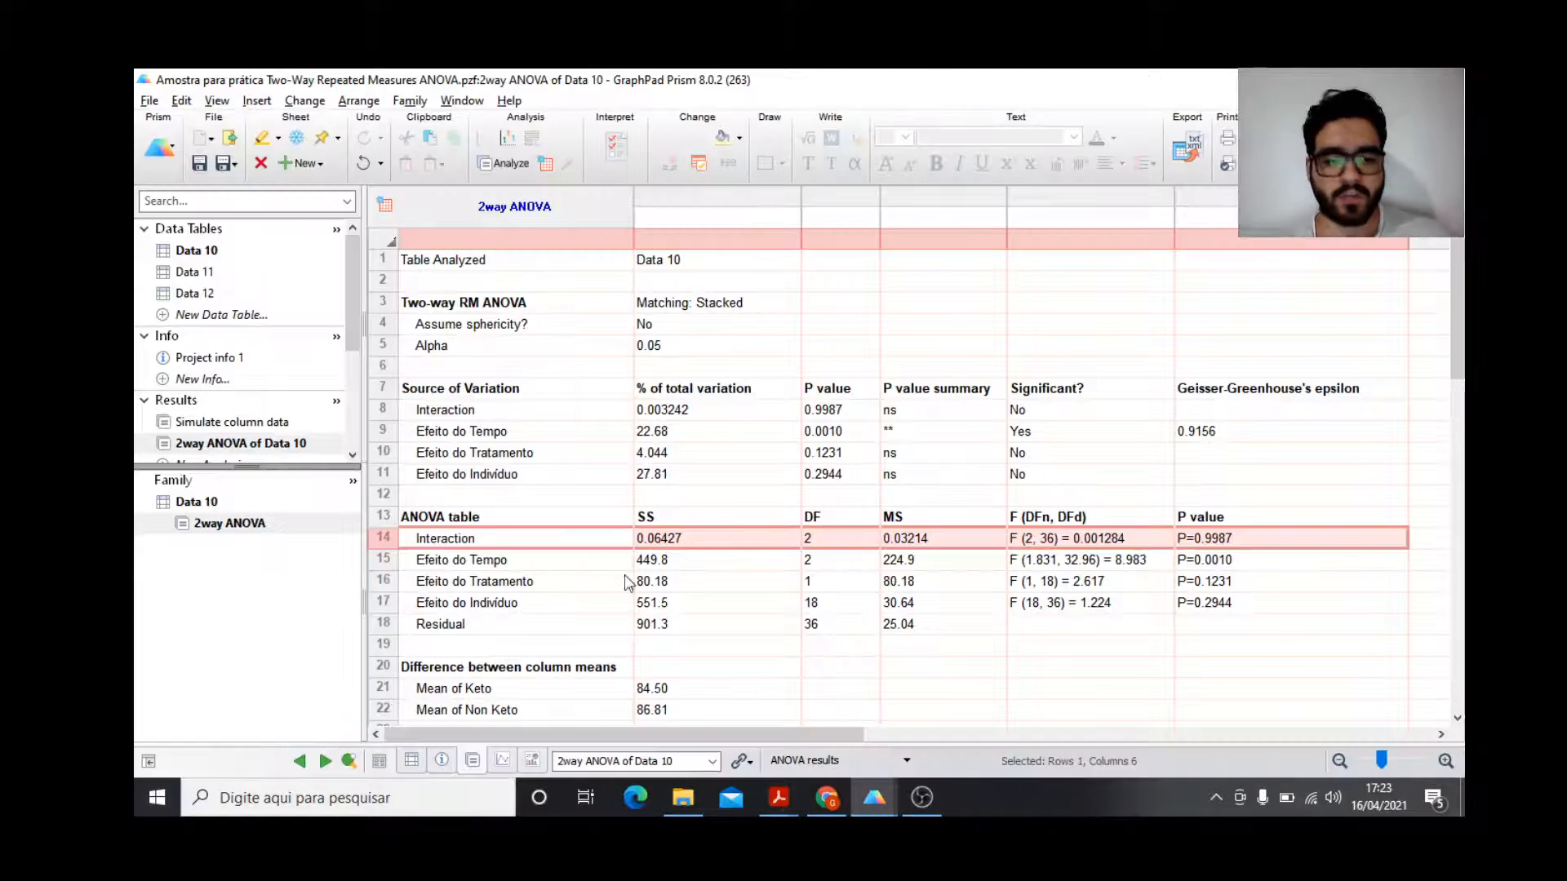
{"action": "left_click", "coordinate": [725, 559]}
{"action": "left_click_drag", "start_coordinate": [727, 561], "coordinate": [1208, 562]}
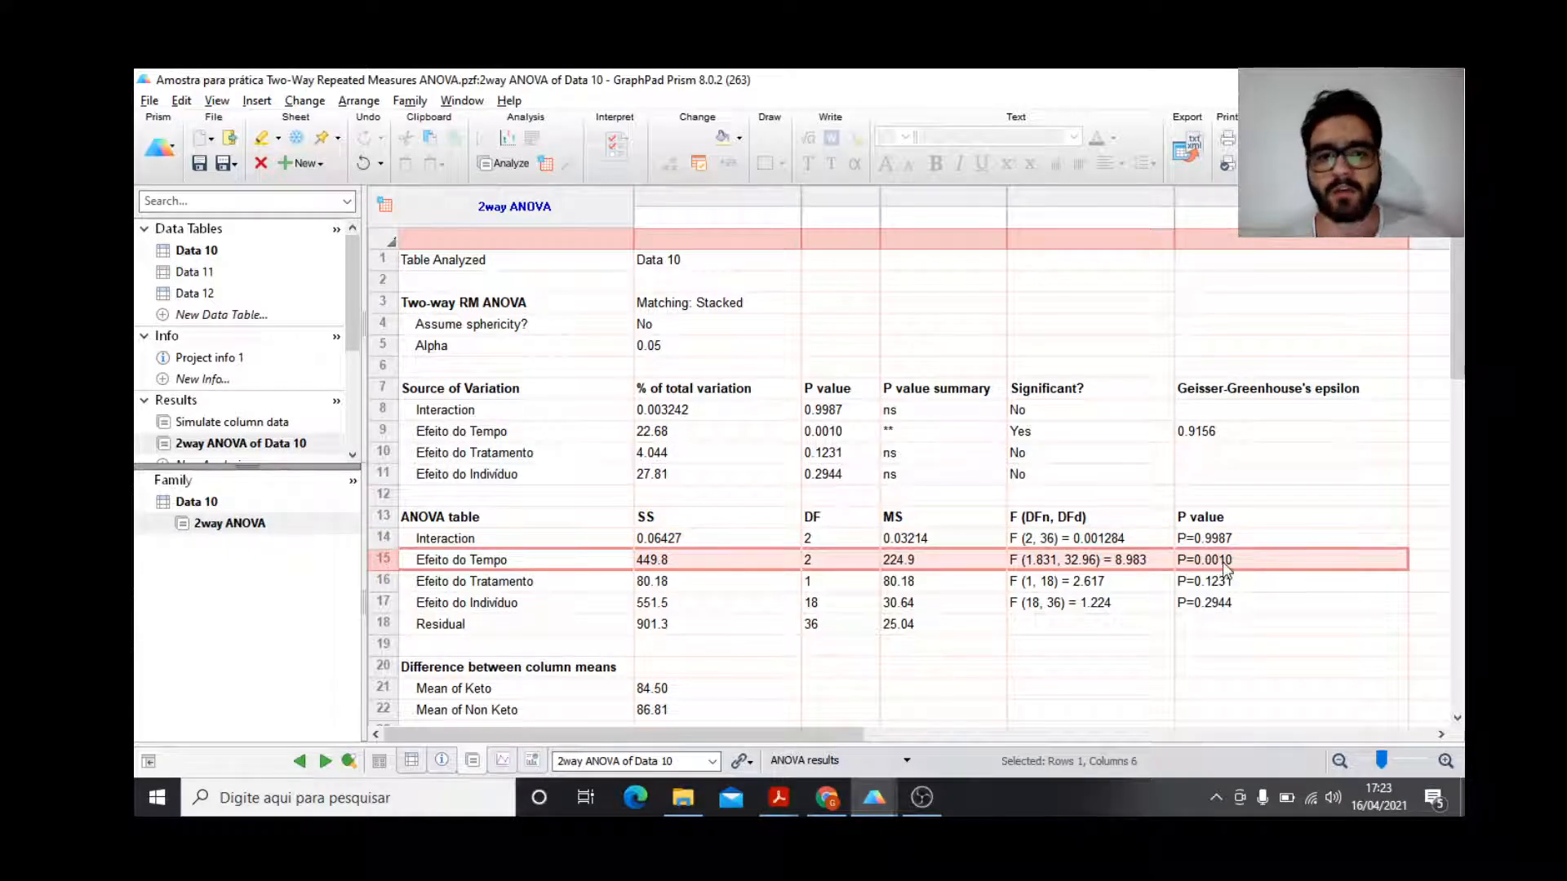
Examine the P value summary and significance of each effect in the Source of Variation table, focusing on Efeito do Tempo.
{"action": "left_click_drag", "start_coordinate": [555, 433], "coordinate": [1191, 441]}
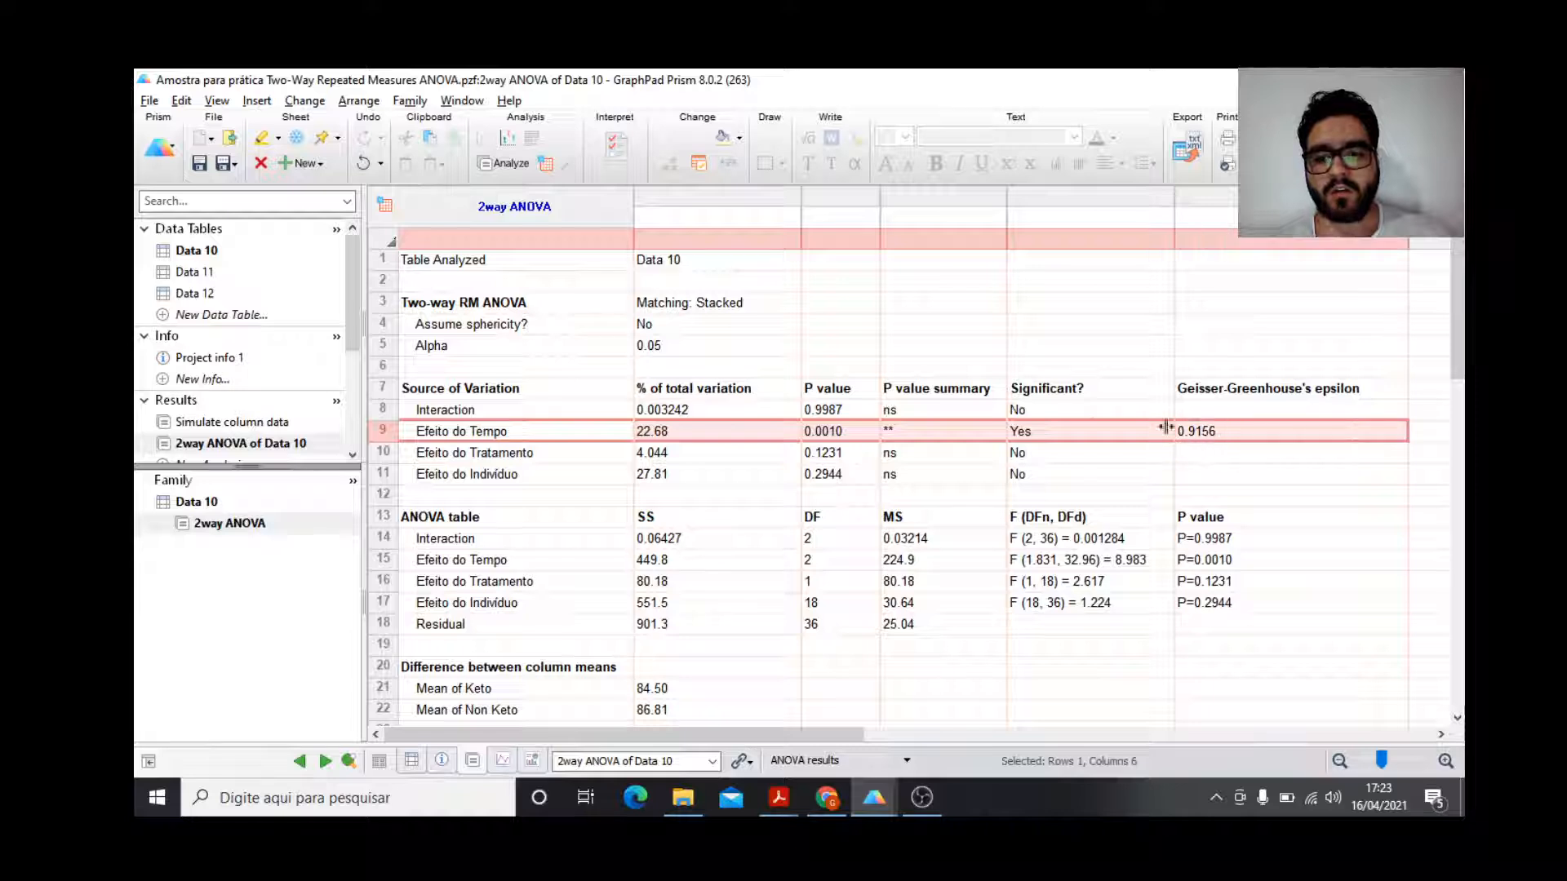
{"action": "left_click", "coordinate": [1035, 437]}
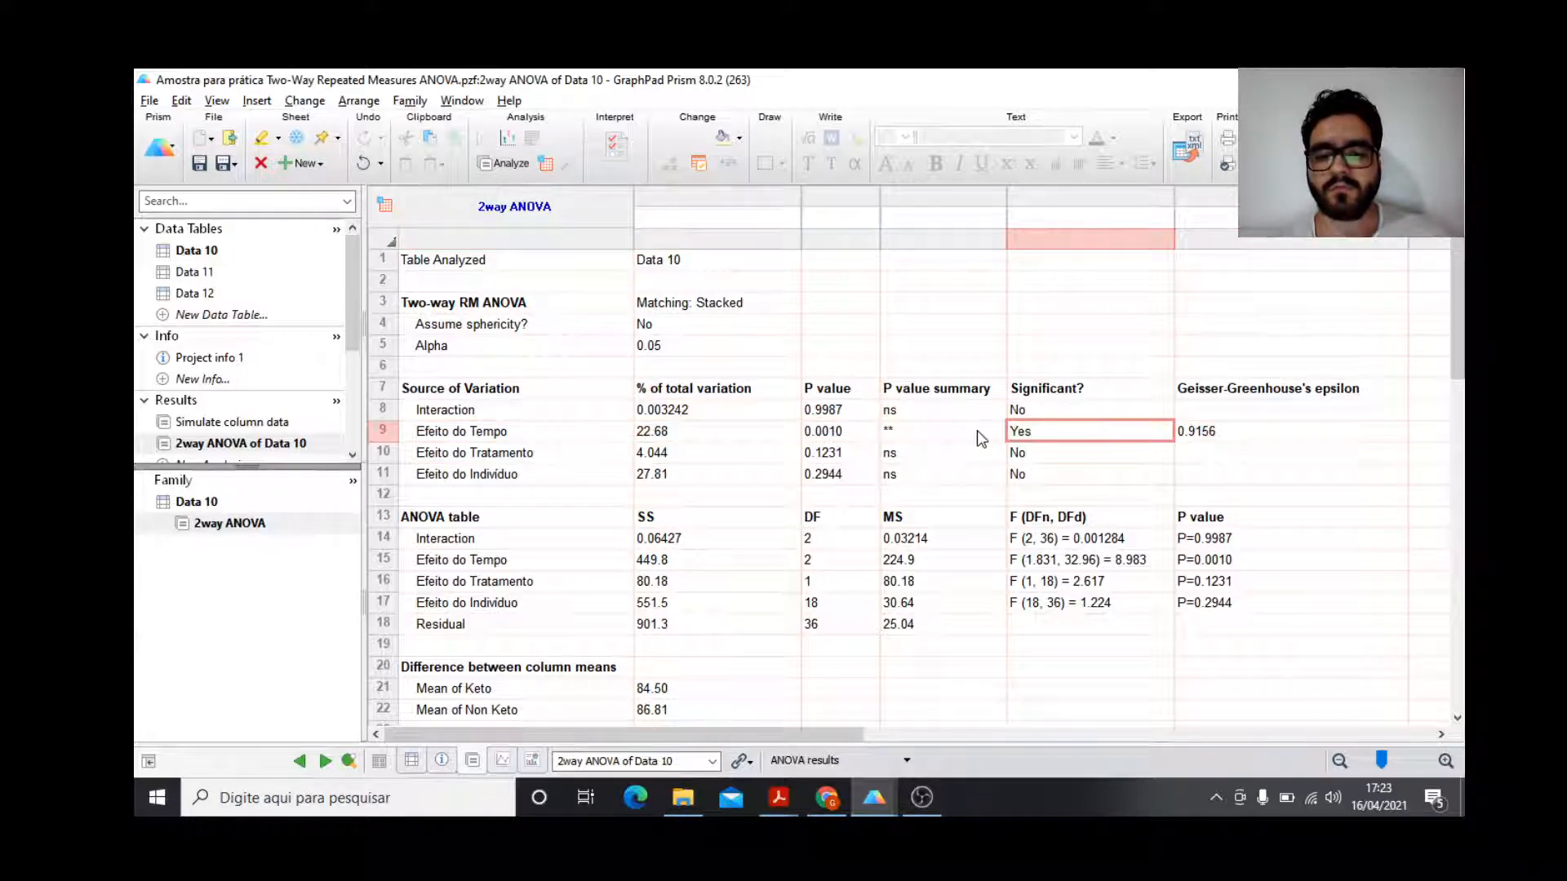
{"action": "left_click", "coordinate": [957, 438]}
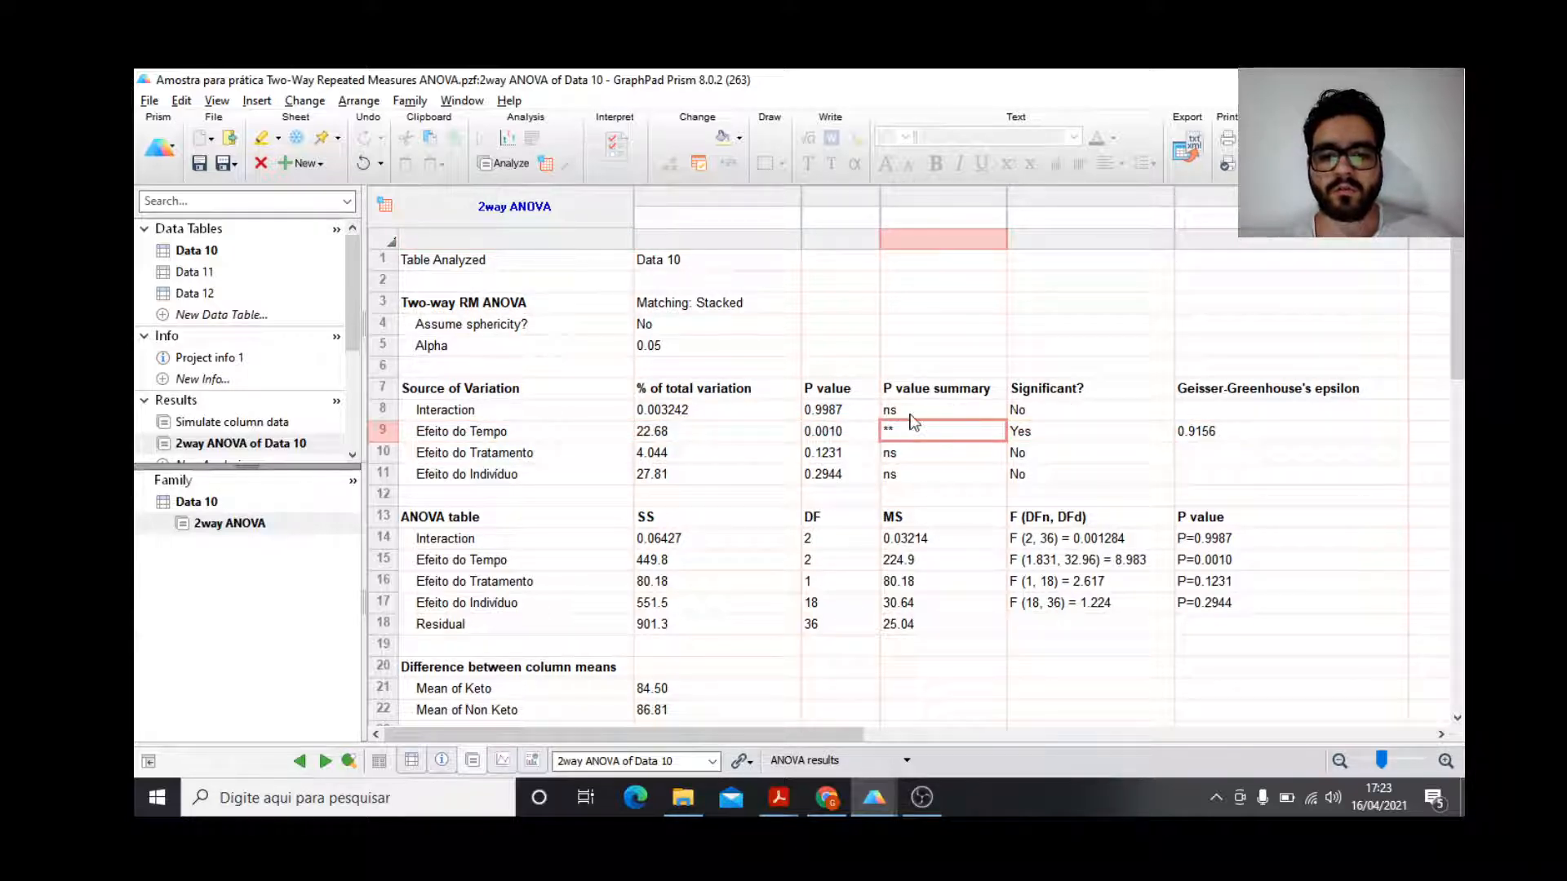
{"action": "left_click", "coordinate": [910, 412]}
{"action": "left_click", "coordinate": [900, 452]}
{"action": "left_click", "coordinate": [899, 474]}
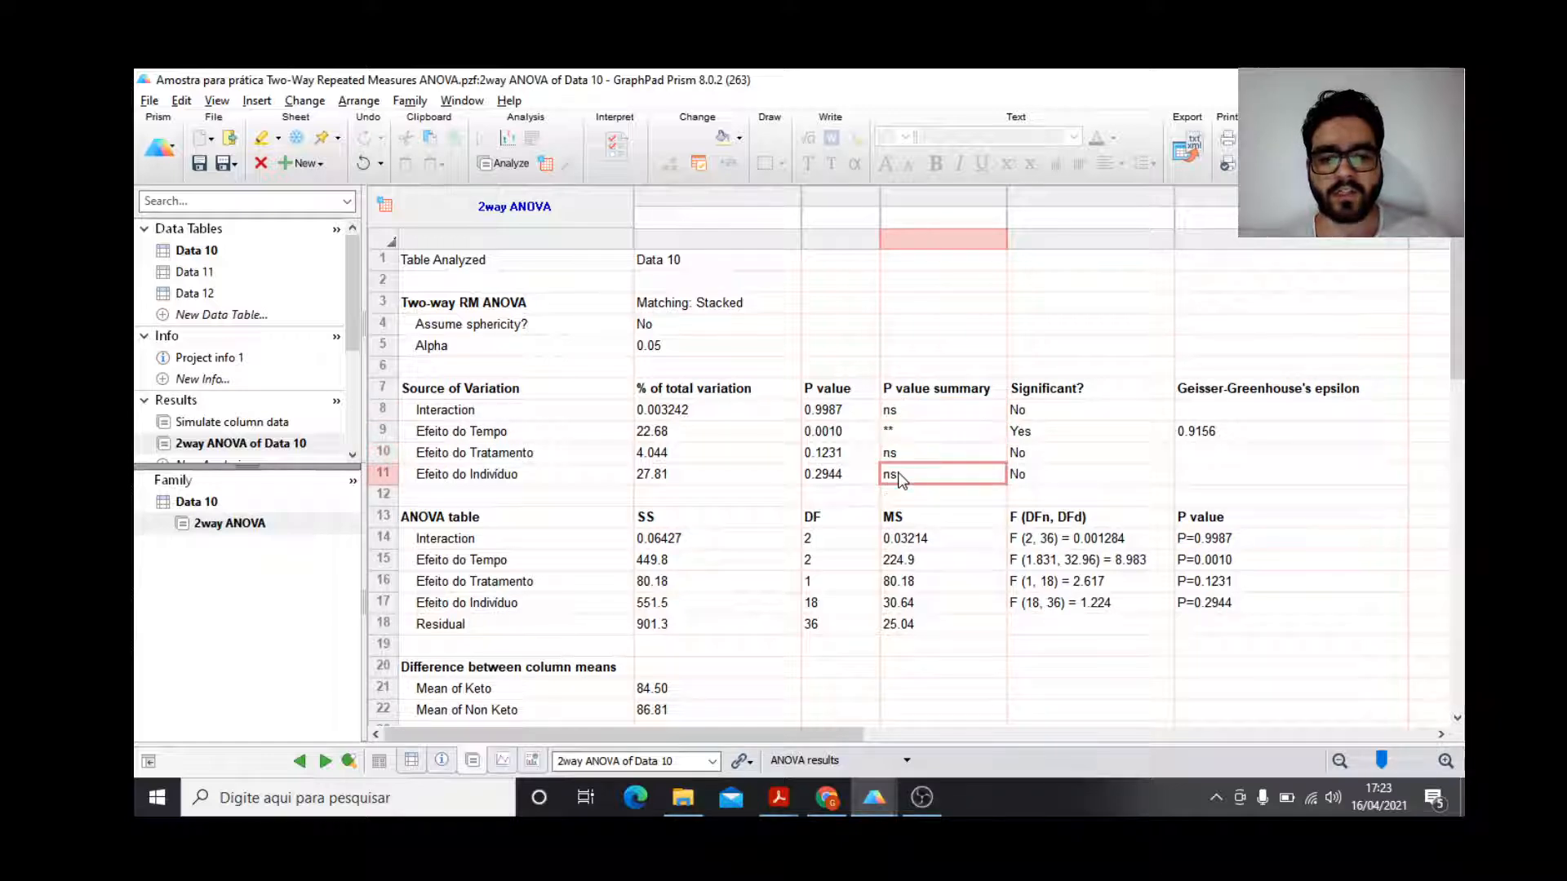
{"action": "left_click", "coordinate": [510, 454]}
{"action": "left_click", "coordinate": [506, 475]}
{"action": "left_click", "coordinate": [495, 414]}
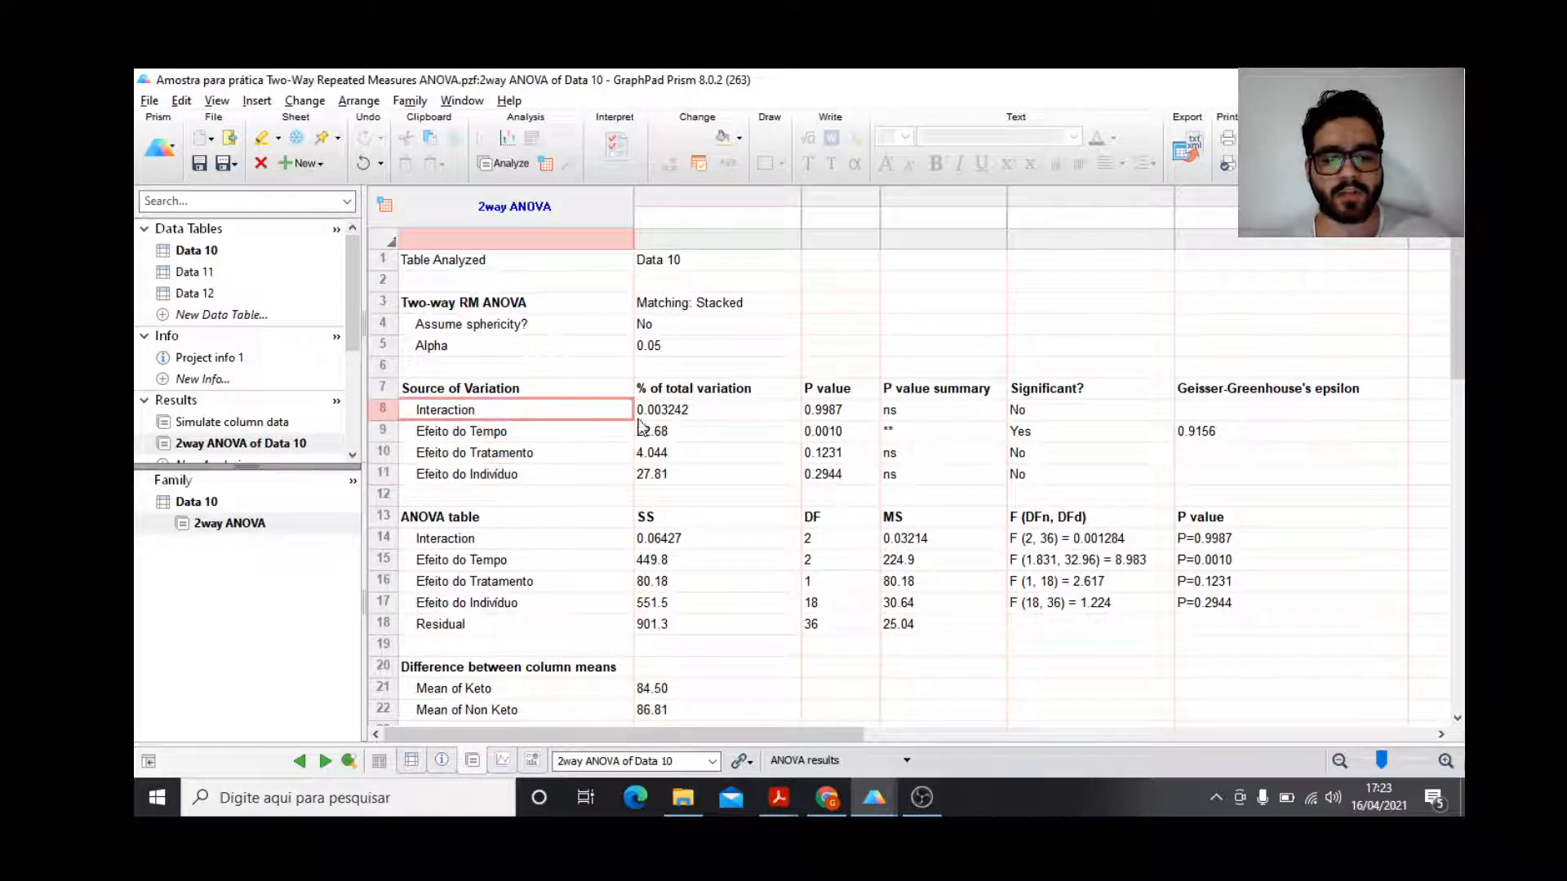
{"action": "left_click", "coordinate": [905, 438]}
{"action": "left_click", "coordinate": [506, 437]}
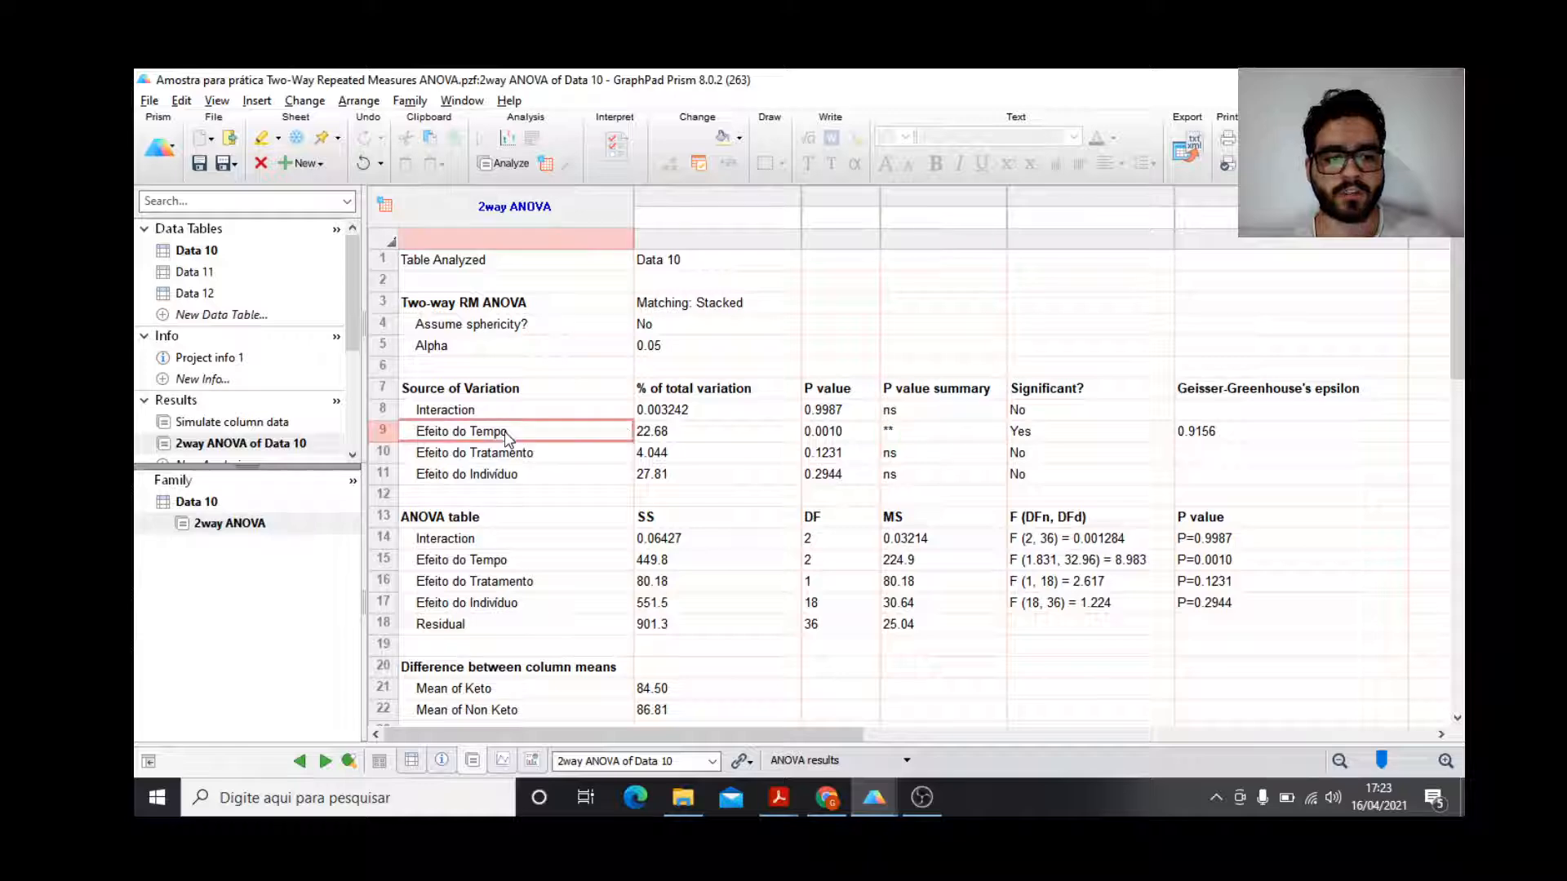
{"action": "left_click", "coordinate": [880, 429]}
Compare the PDF article's interaction and time effects with Prism's two-way RM ANOVA results, and reread the article's Statistical analysis section.
{"action": "key", "text": "alt+Tab"}
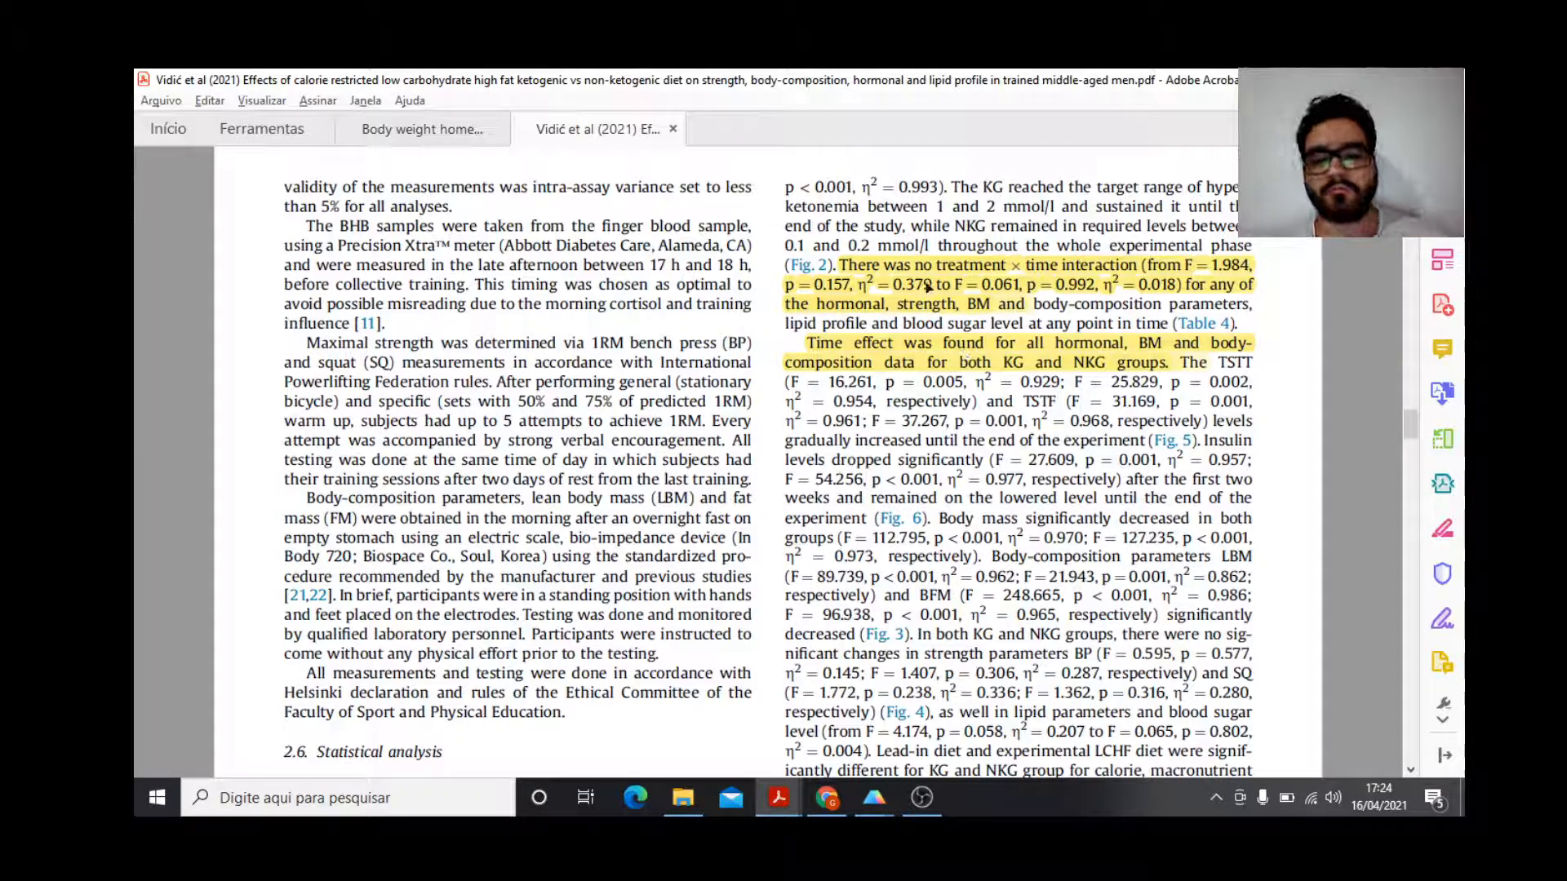
{"action": "key", "text": "alt+Tab"}
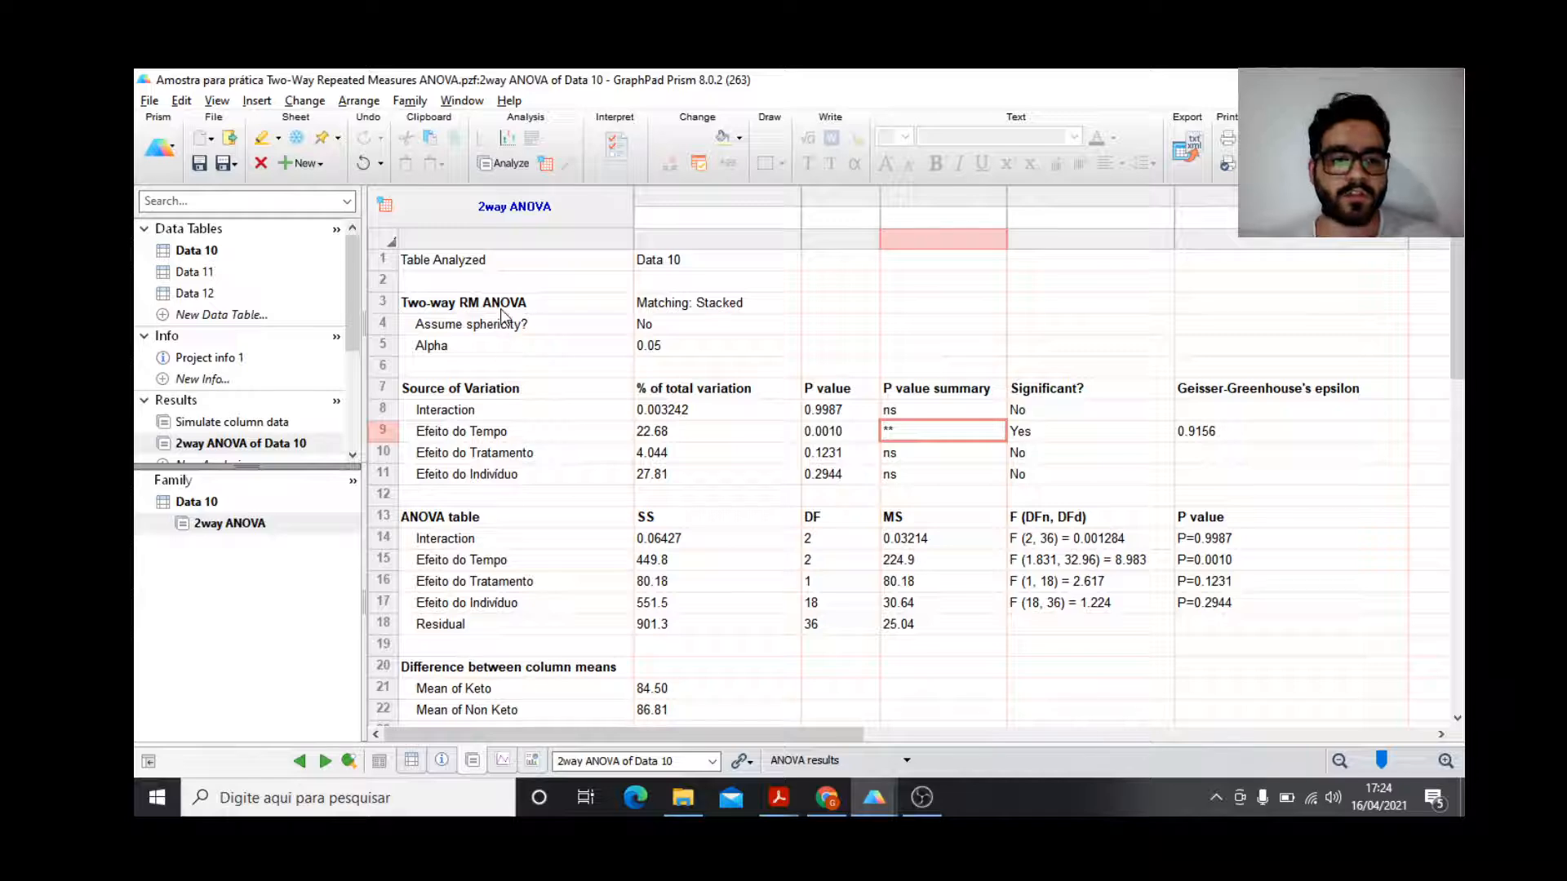
{"action": "key", "text": "alt+Tab"}
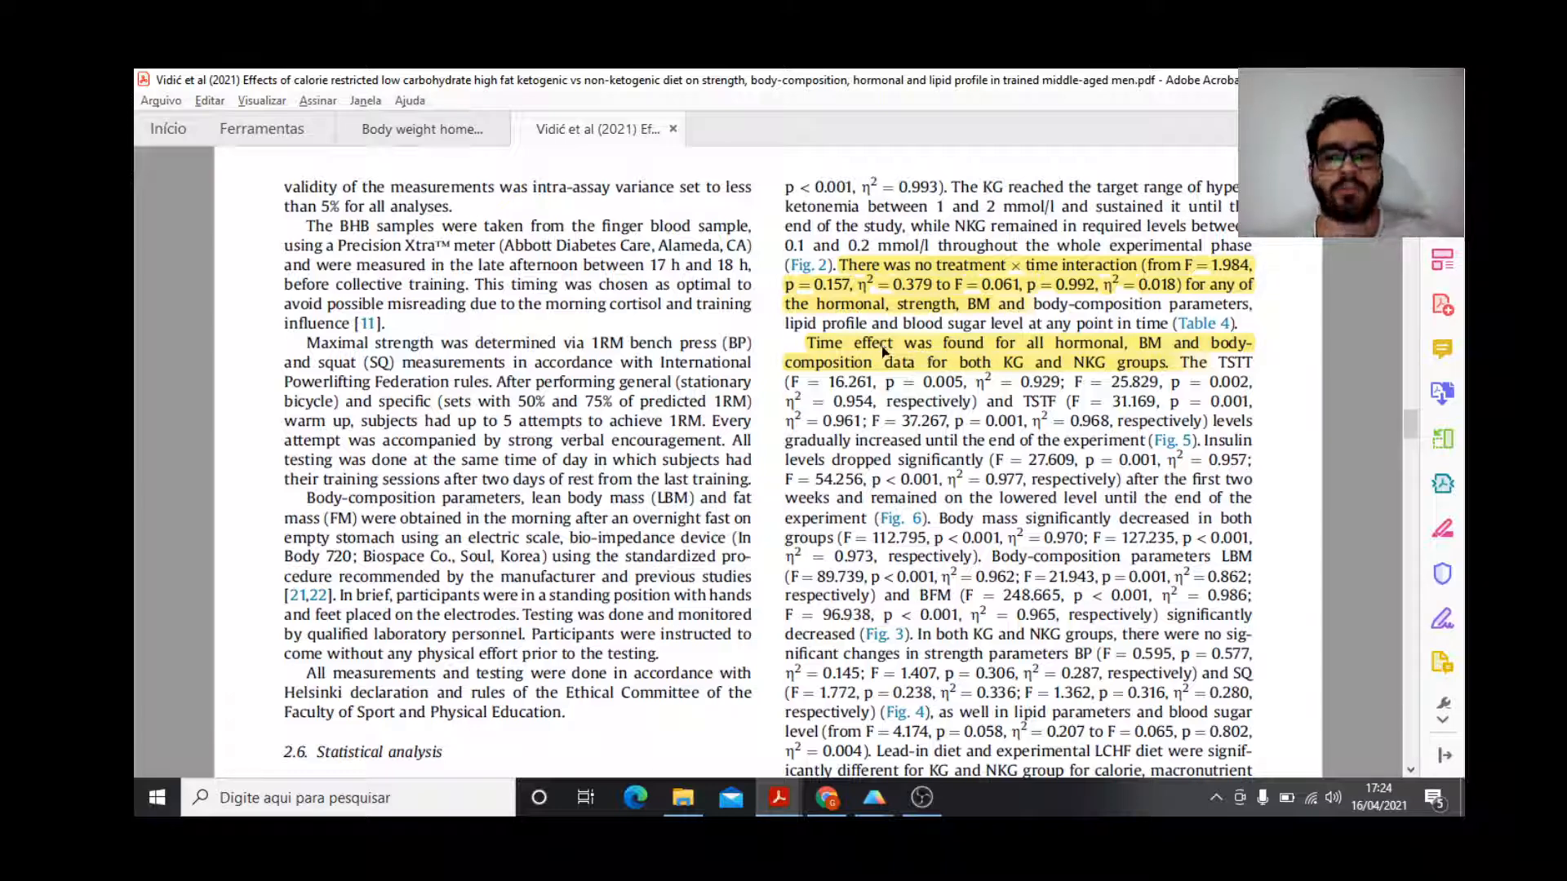
{"action": "scroll", "coordinate": [716, 390], "scroll_direction": "down", "scroll_amount": 5}
{"action": "scroll", "coordinate": [716, 390], "scroll_direction": "down", "scroll_amount": 6}
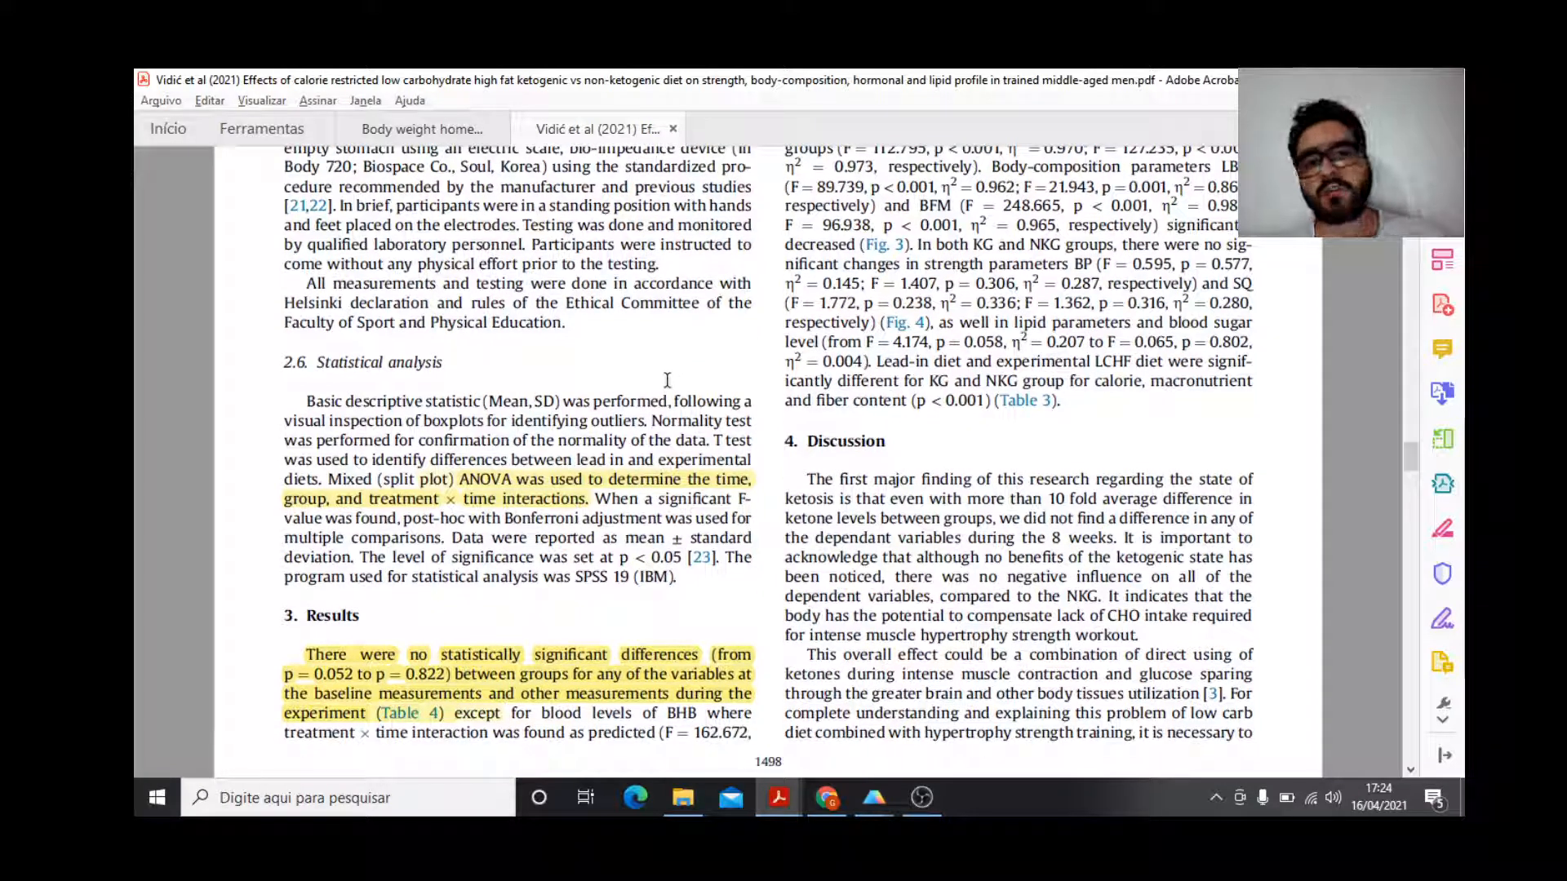
{"action": "scroll", "coordinate": [684, 370], "scroll_direction": "down", "scroll_amount": 1}
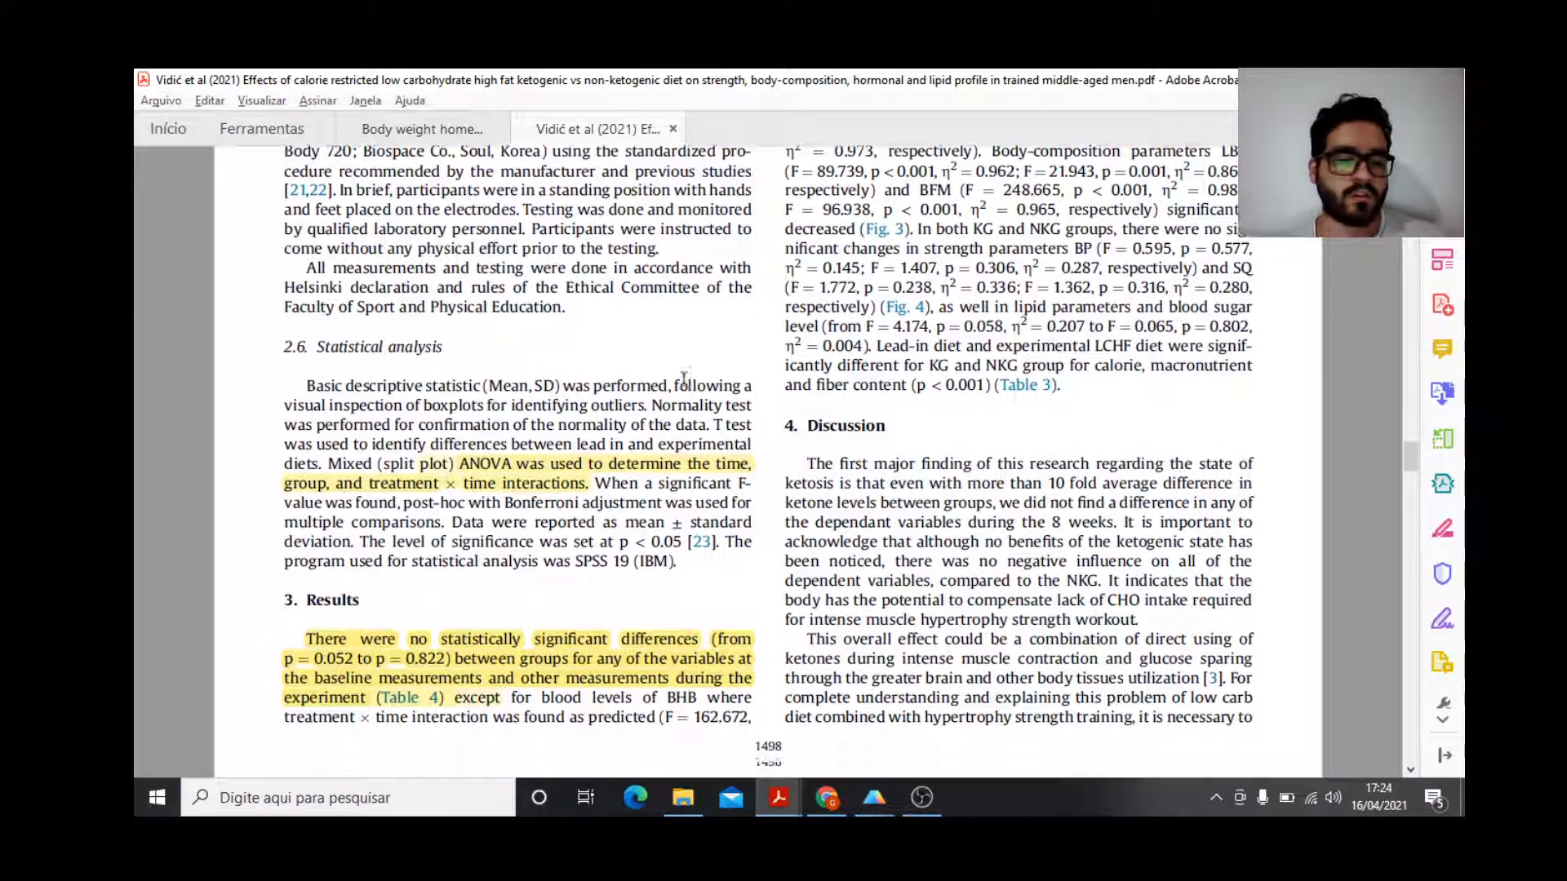
{"action": "scroll", "coordinate": [684, 370], "scroll_direction": "up", "scroll_amount": 1}
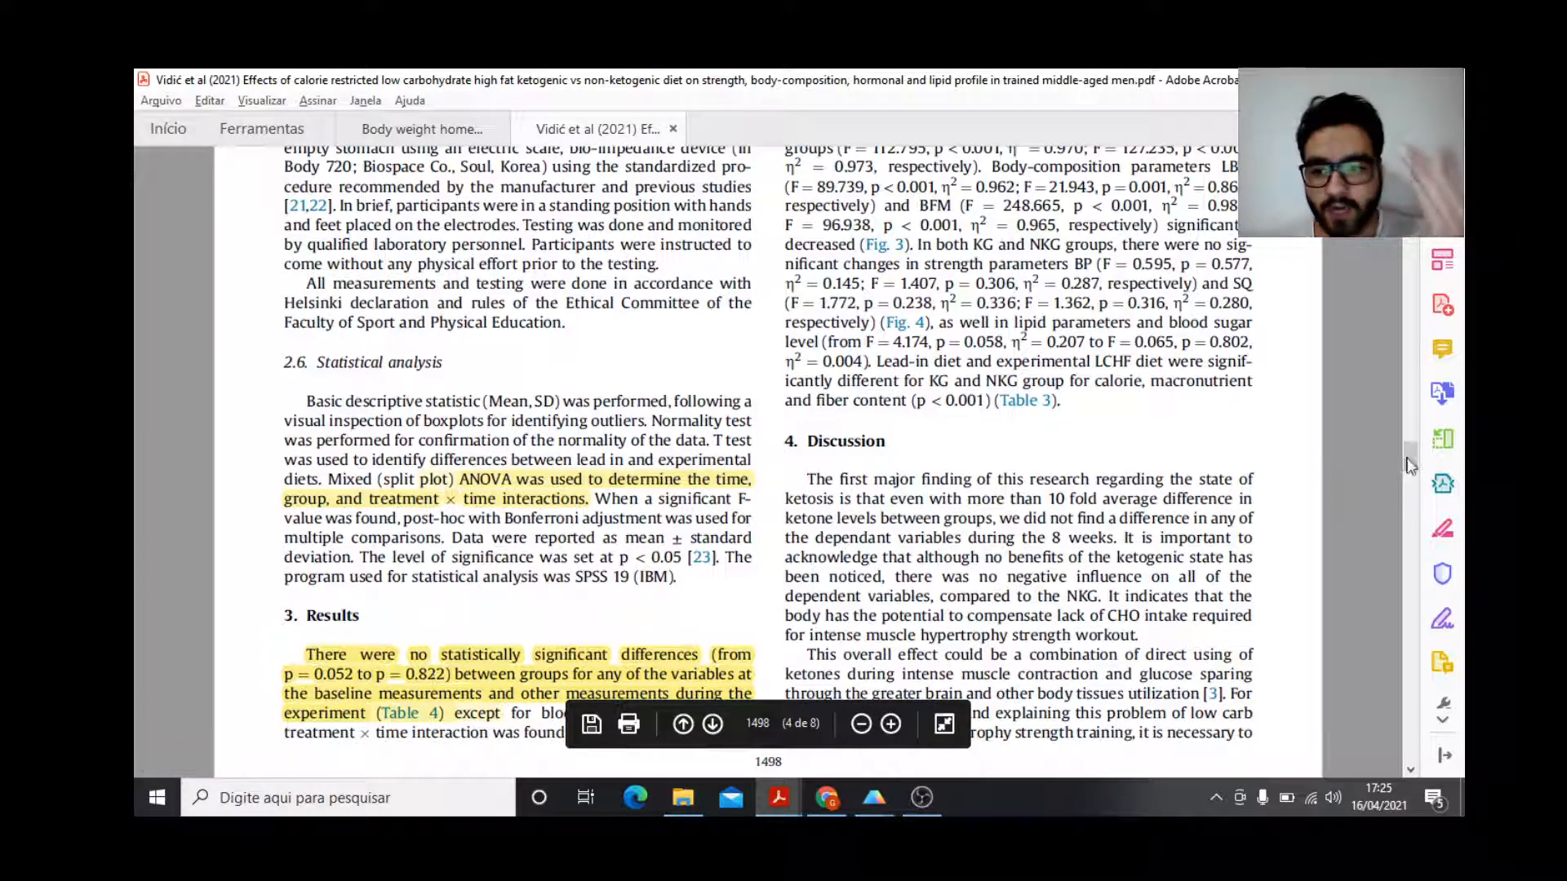
Review the title and Summary section on the article's first page.
{"action": "key", "text": "Home"}
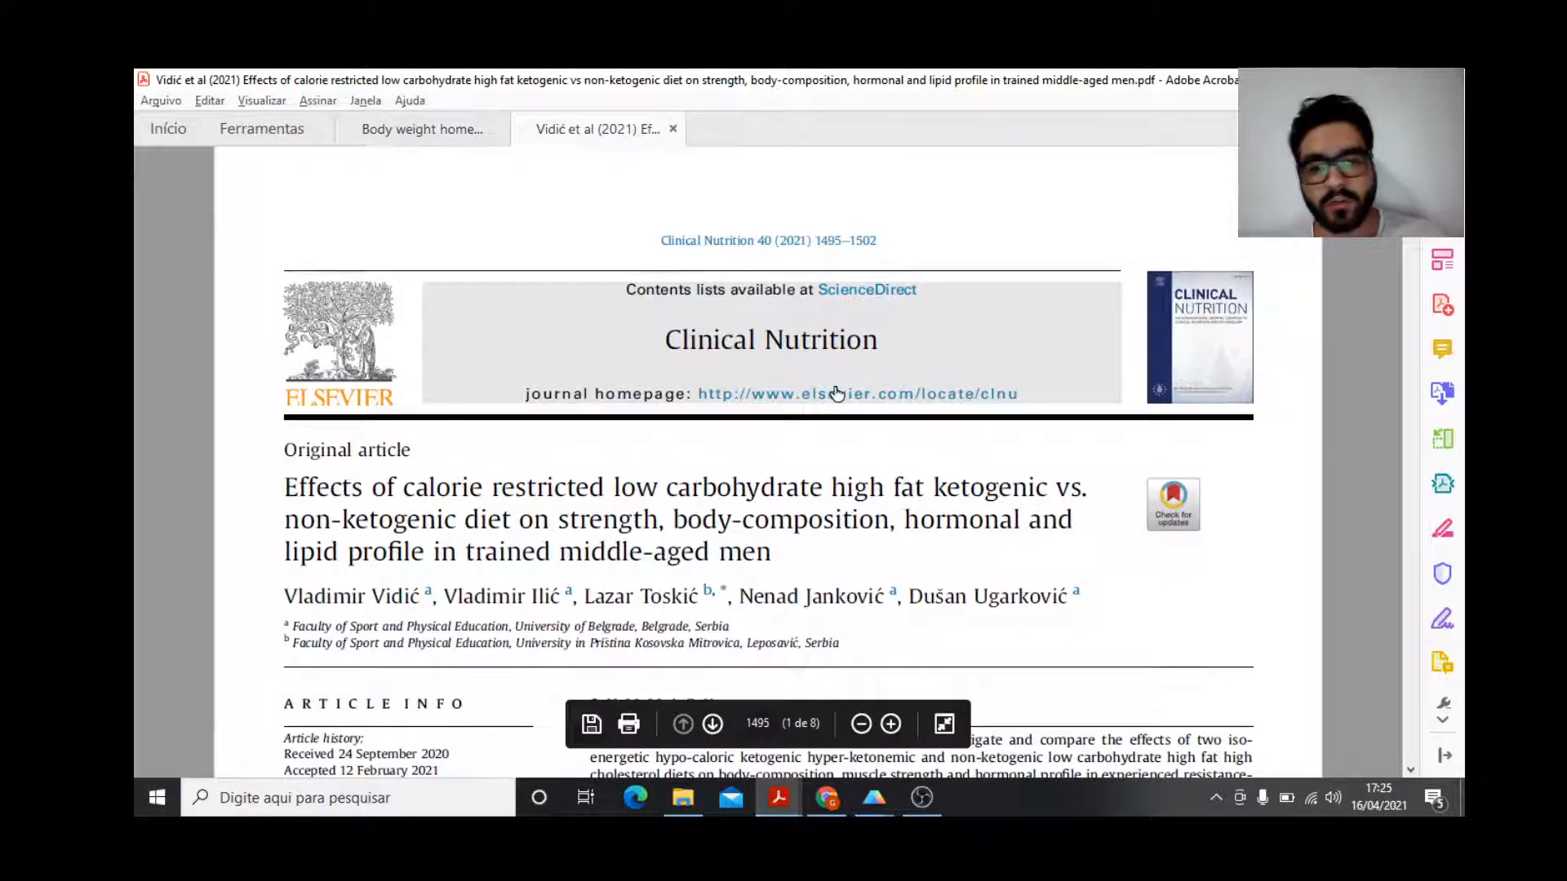
{"action": "left_click_drag", "start_coordinate": [1411, 212], "coordinate": [1385, 456]}
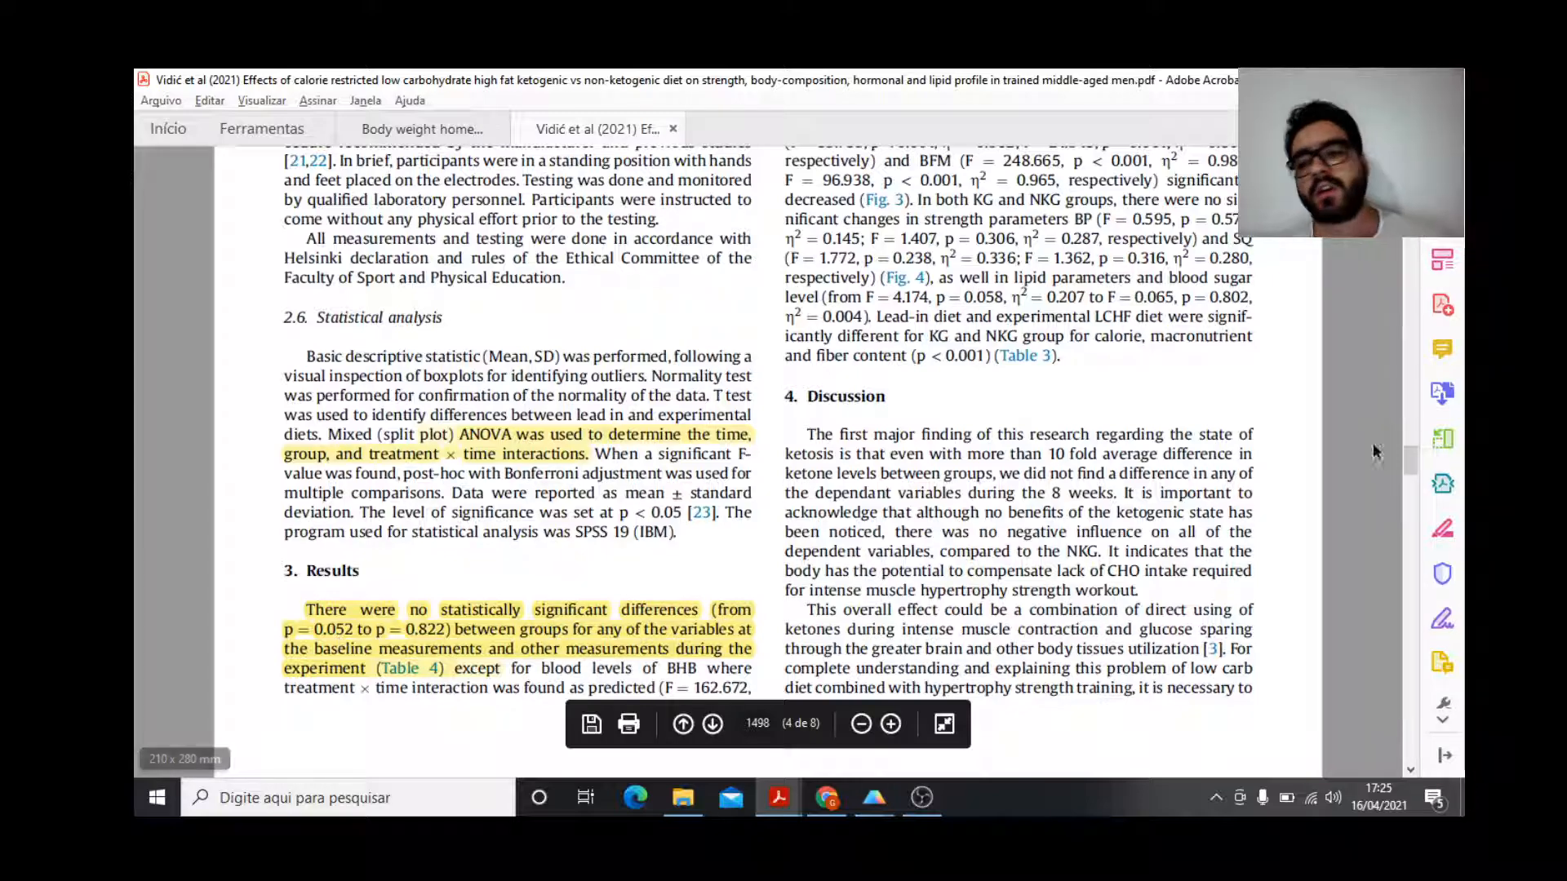
{"action": "left_click_drag", "start_coordinate": [1412, 463], "coordinate": [1420, 192]}
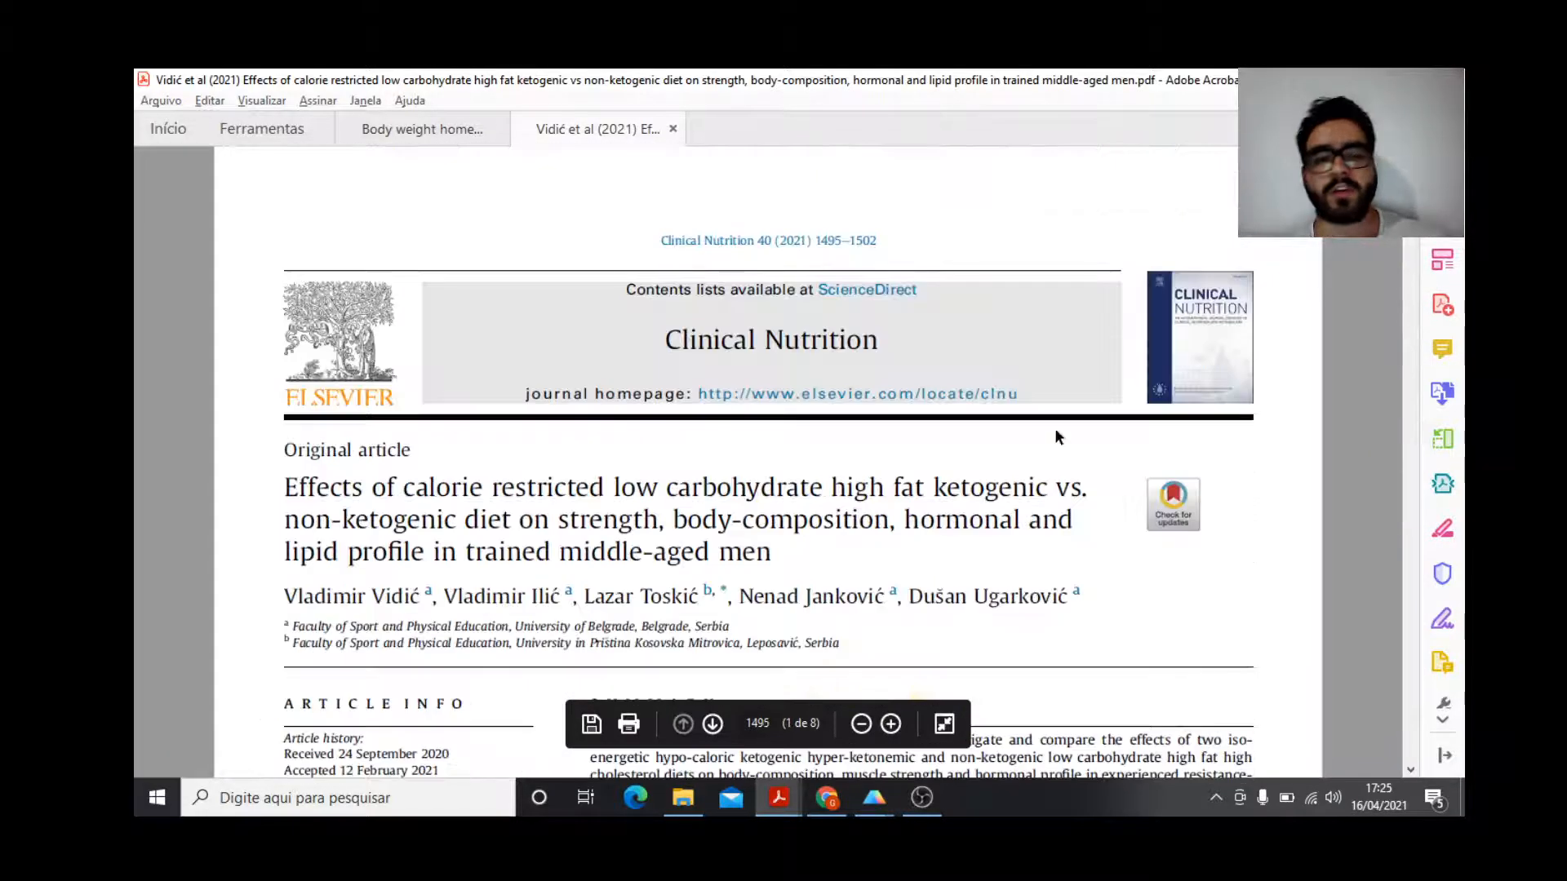
{"action": "scroll", "coordinate": [1043, 432], "scroll_direction": "down", "scroll_amount": 3}
{"action": "scroll", "coordinate": [1043, 459], "scroll_direction": "down", "scroll_amount": 5}
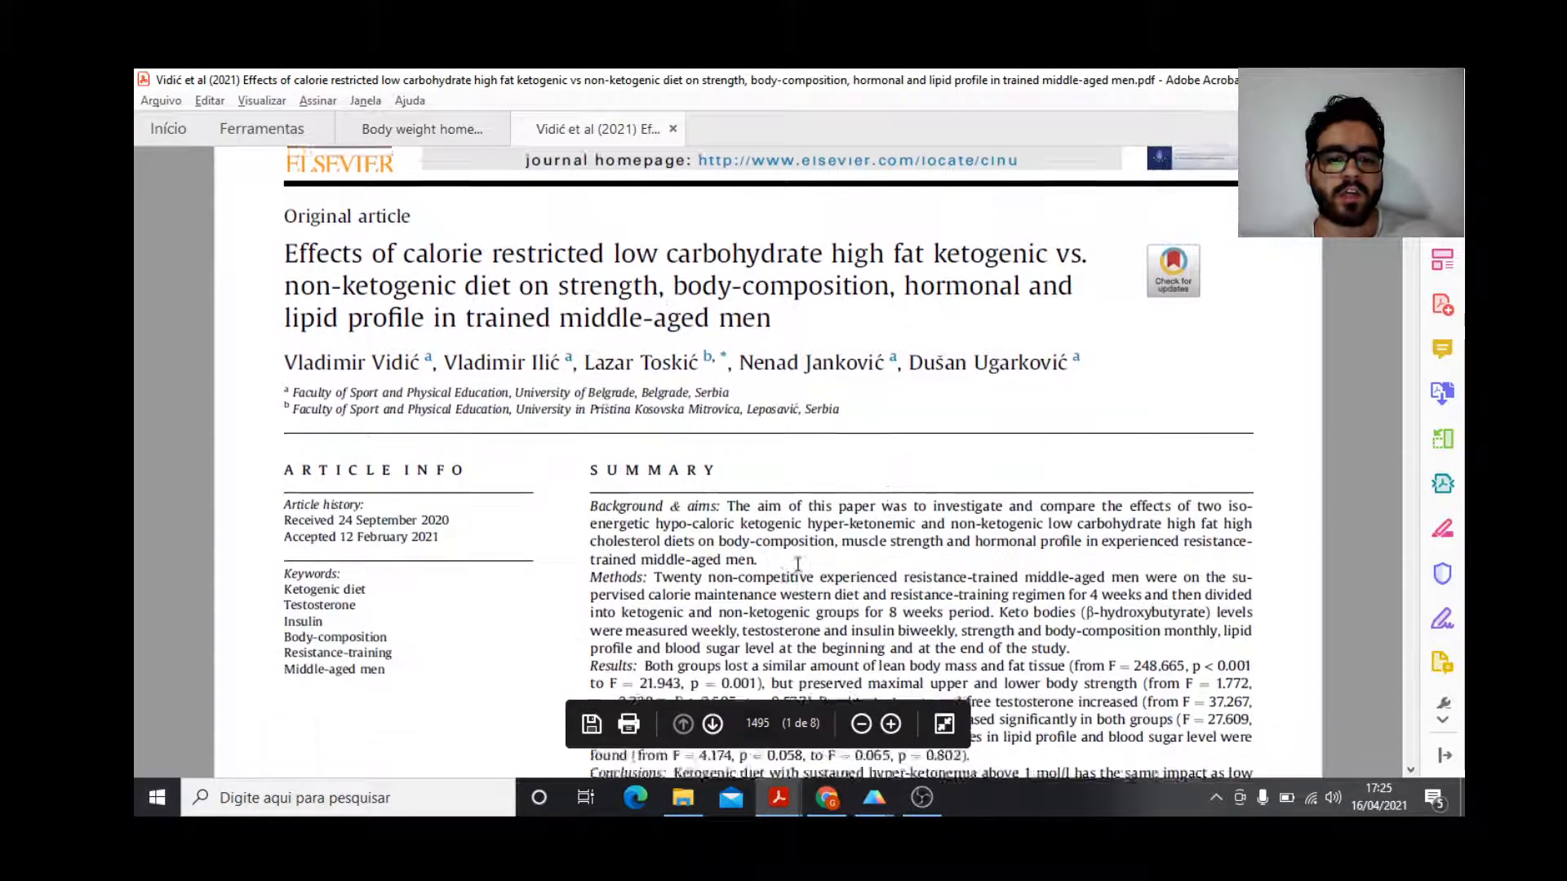
{"action": "scroll", "coordinate": [803, 536], "scroll_direction": "down", "scroll_amount": 2}
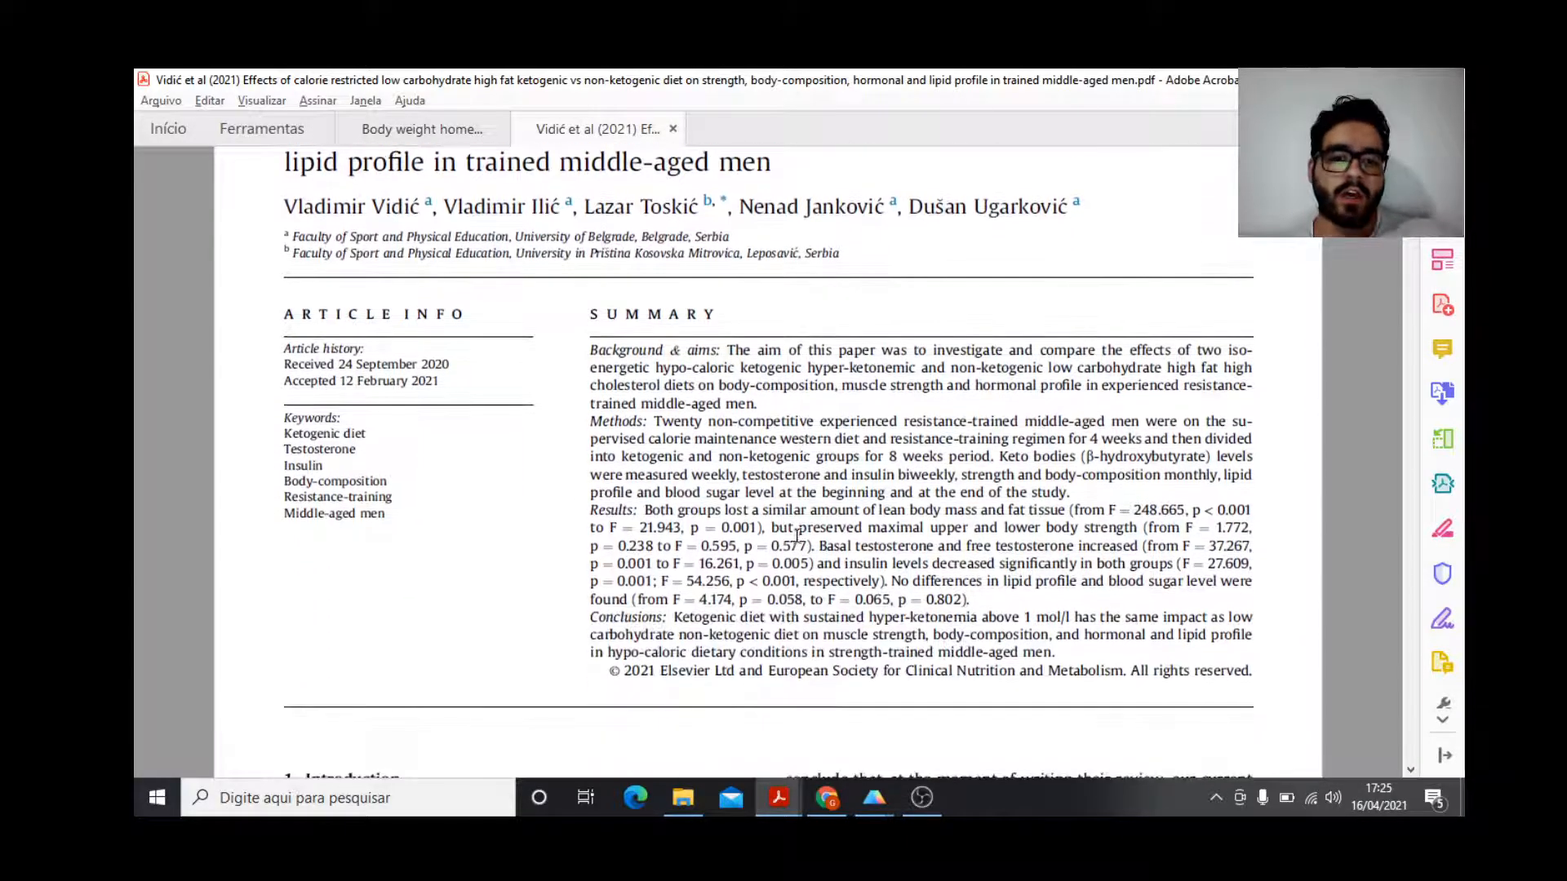
{"action": "scroll", "coordinate": [792, 536], "scroll_direction": "down", "scroll_amount": 1}
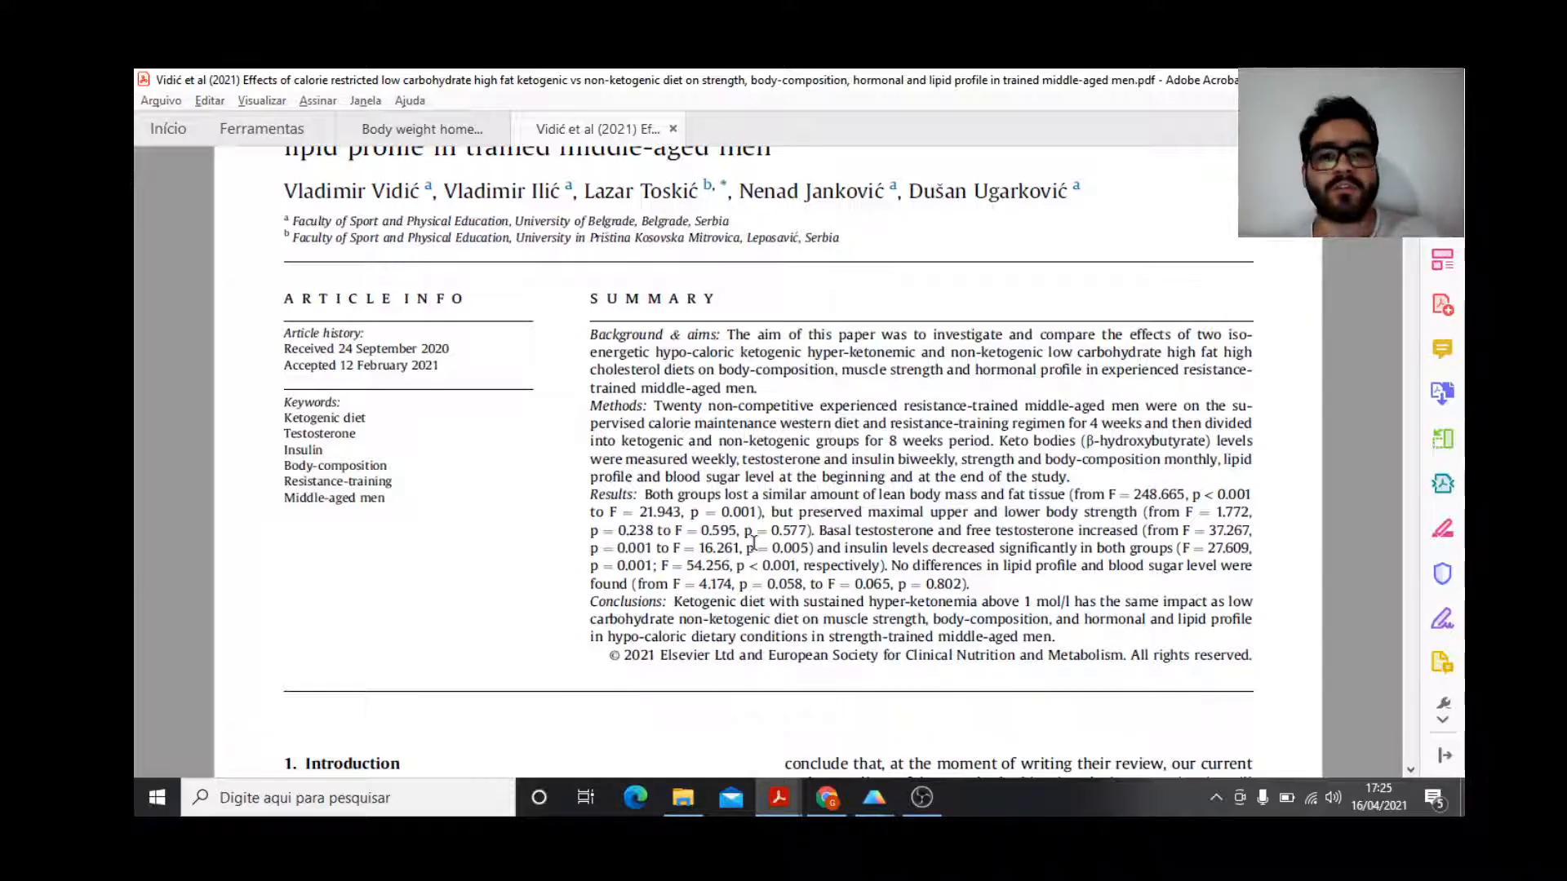
{"action": "scroll", "coordinate": [754, 543], "scroll_direction": "up", "scroll_amount": 2}
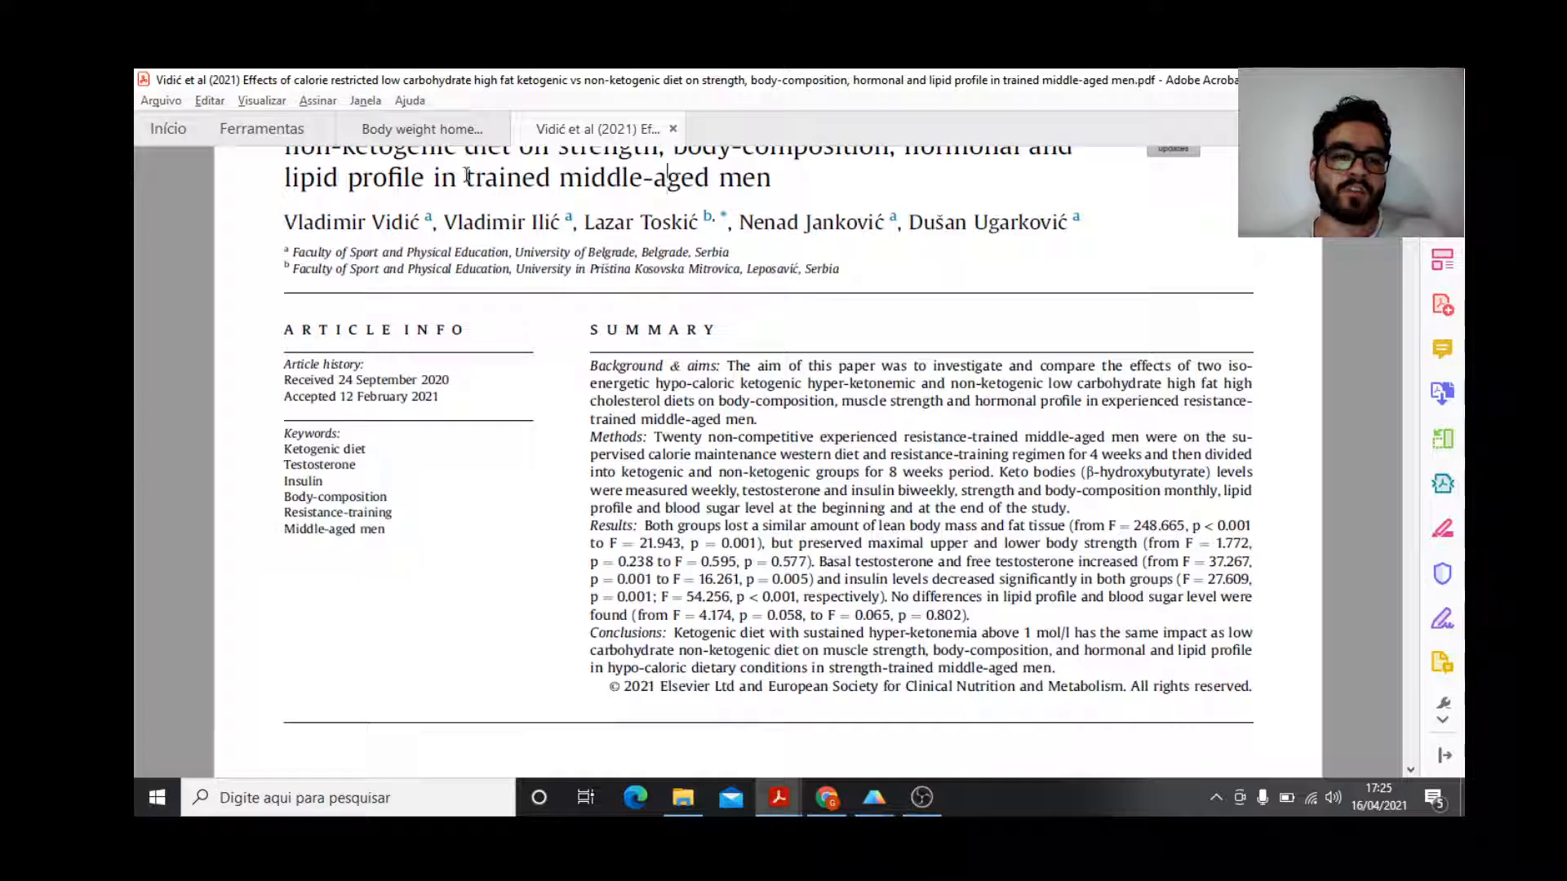
Select the word "middle-aged" in the article's title to point out the studied population.
{"action": "double_click", "coordinate": [543, 180]}
{"action": "left_click_drag", "start_coordinate": [561, 181], "coordinate": [707, 181]}
{"action": "left_click", "coordinate": [563, 181]}
{"action": "left_click_drag", "start_coordinate": [562, 181], "coordinate": [709, 181]}
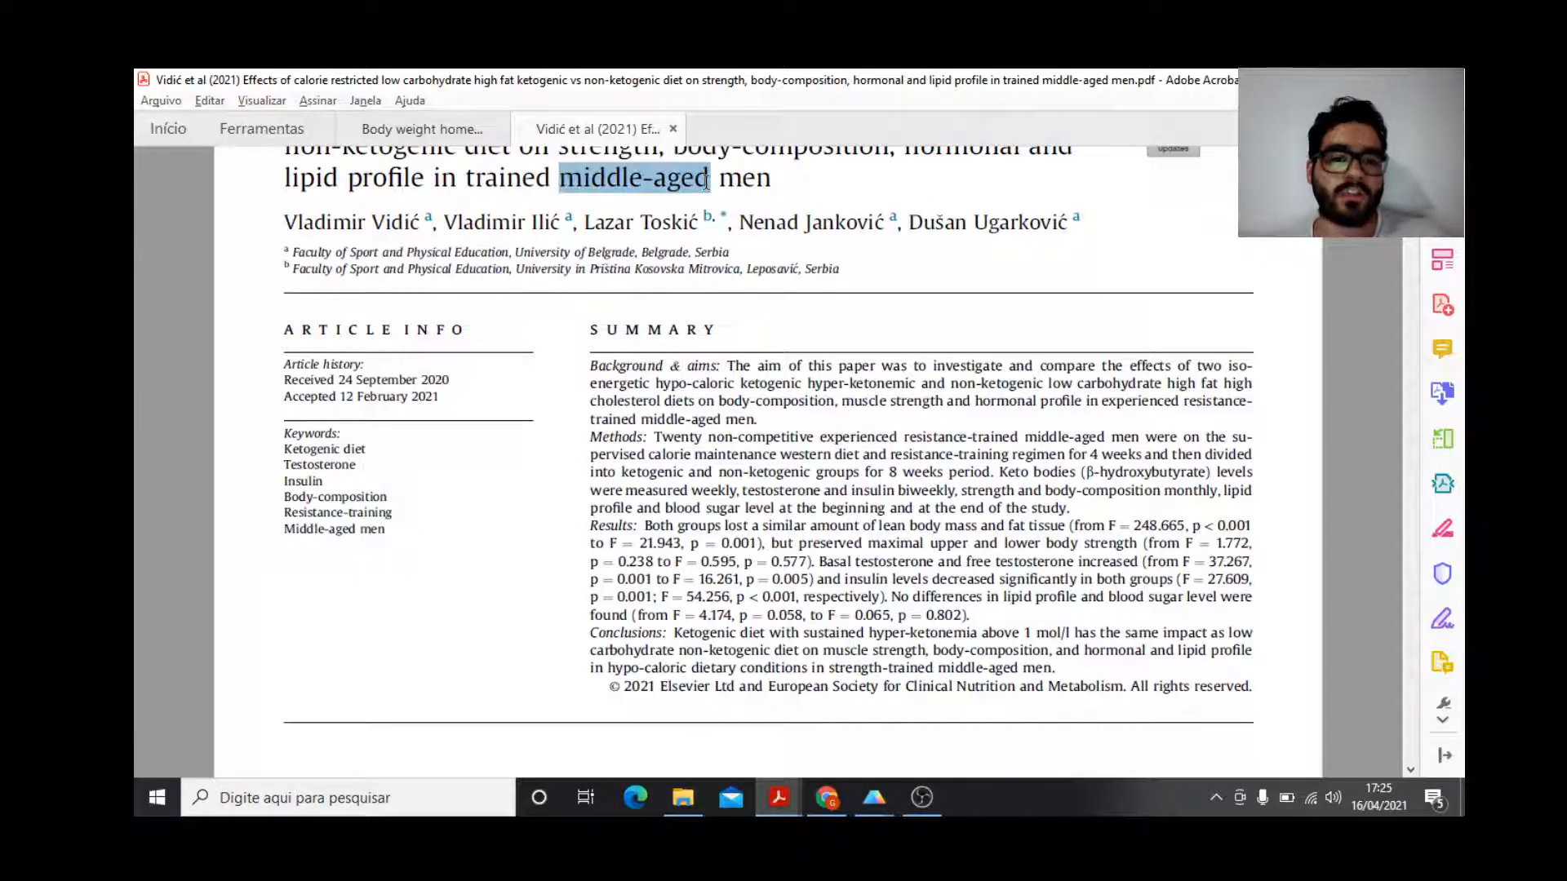
{"action": "scroll", "coordinate": [811, 395], "scroll_direction": "down", "scroll_amount": 1}
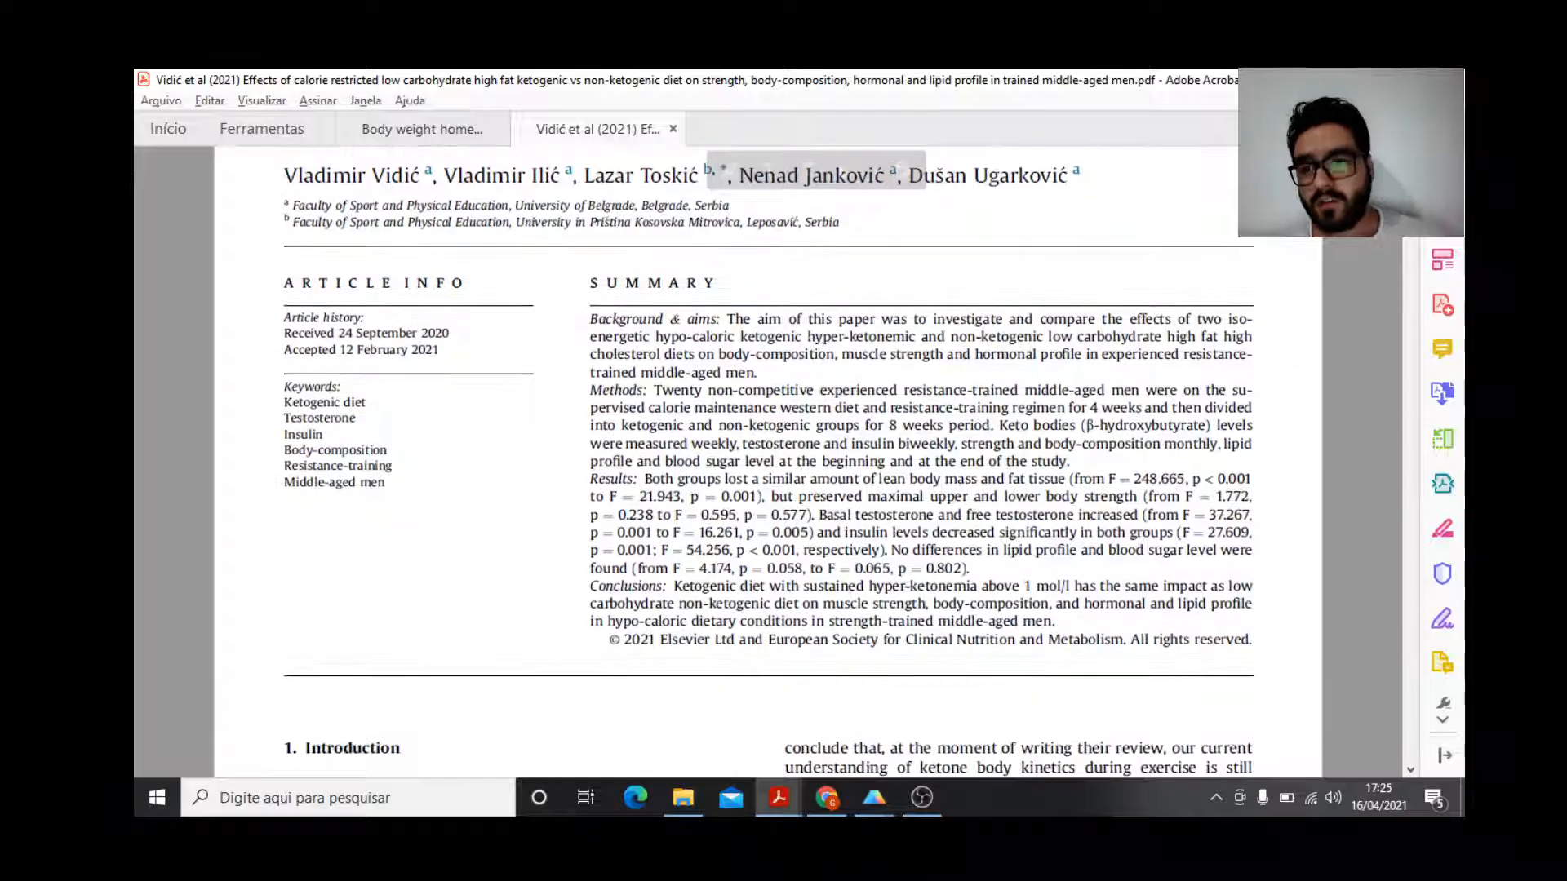
Select the p value 0.052 in the article's Results section, check Prism's ANOVA P values against it, and return to the PDF article.
{"action": "left_click_drag", "start_coordinate": [1410, 200], "coordinate": [1389, 464]}
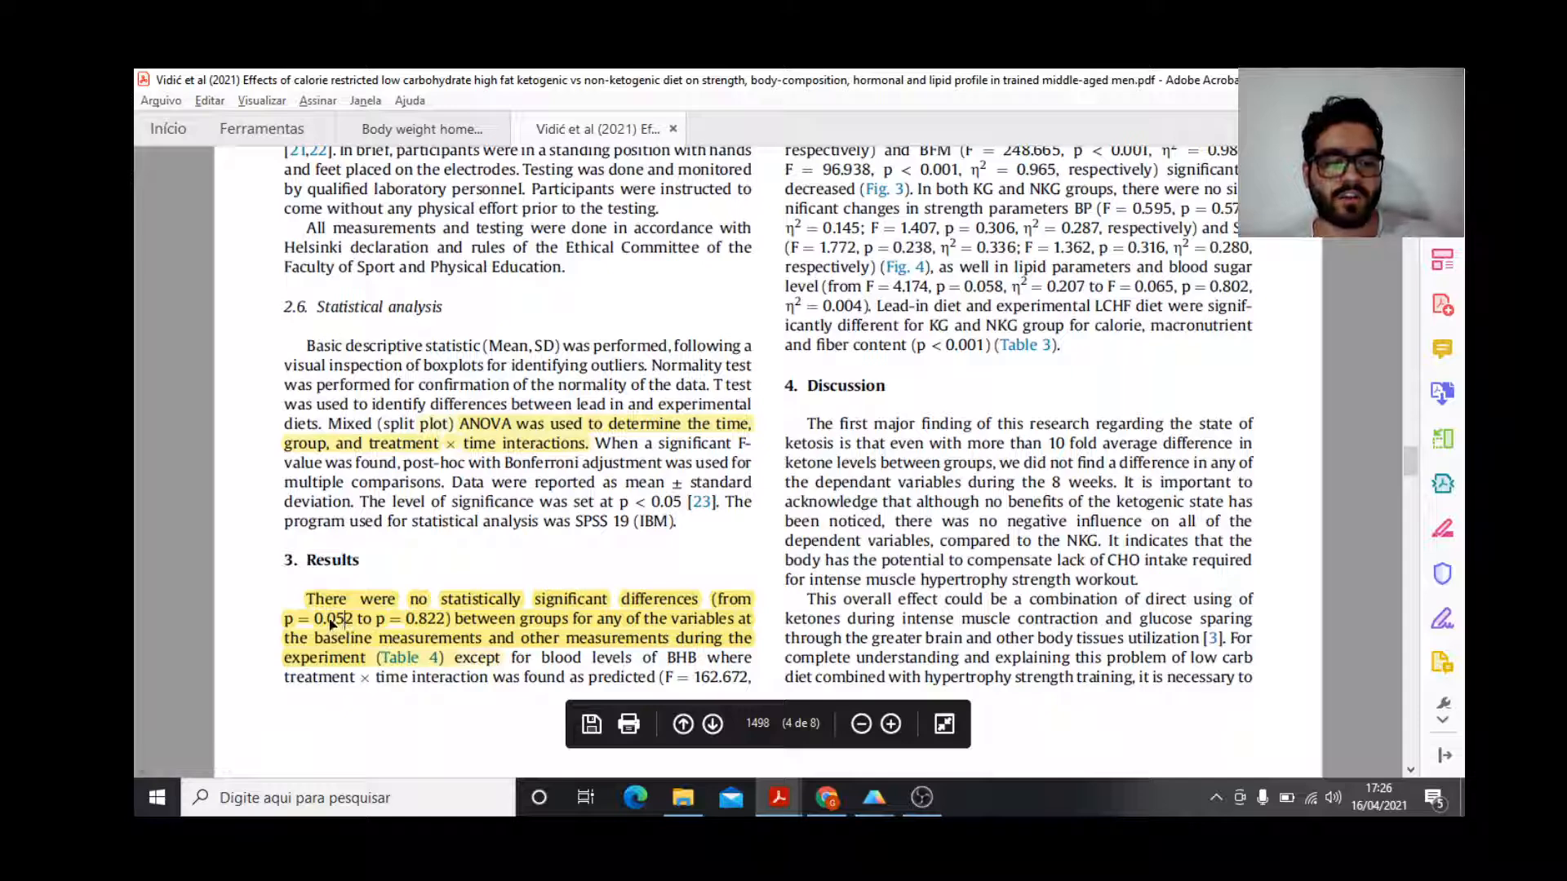
{"action": "left_click_drag", "start_coordinate": [315, 621], "coordinate": [352, 627]}
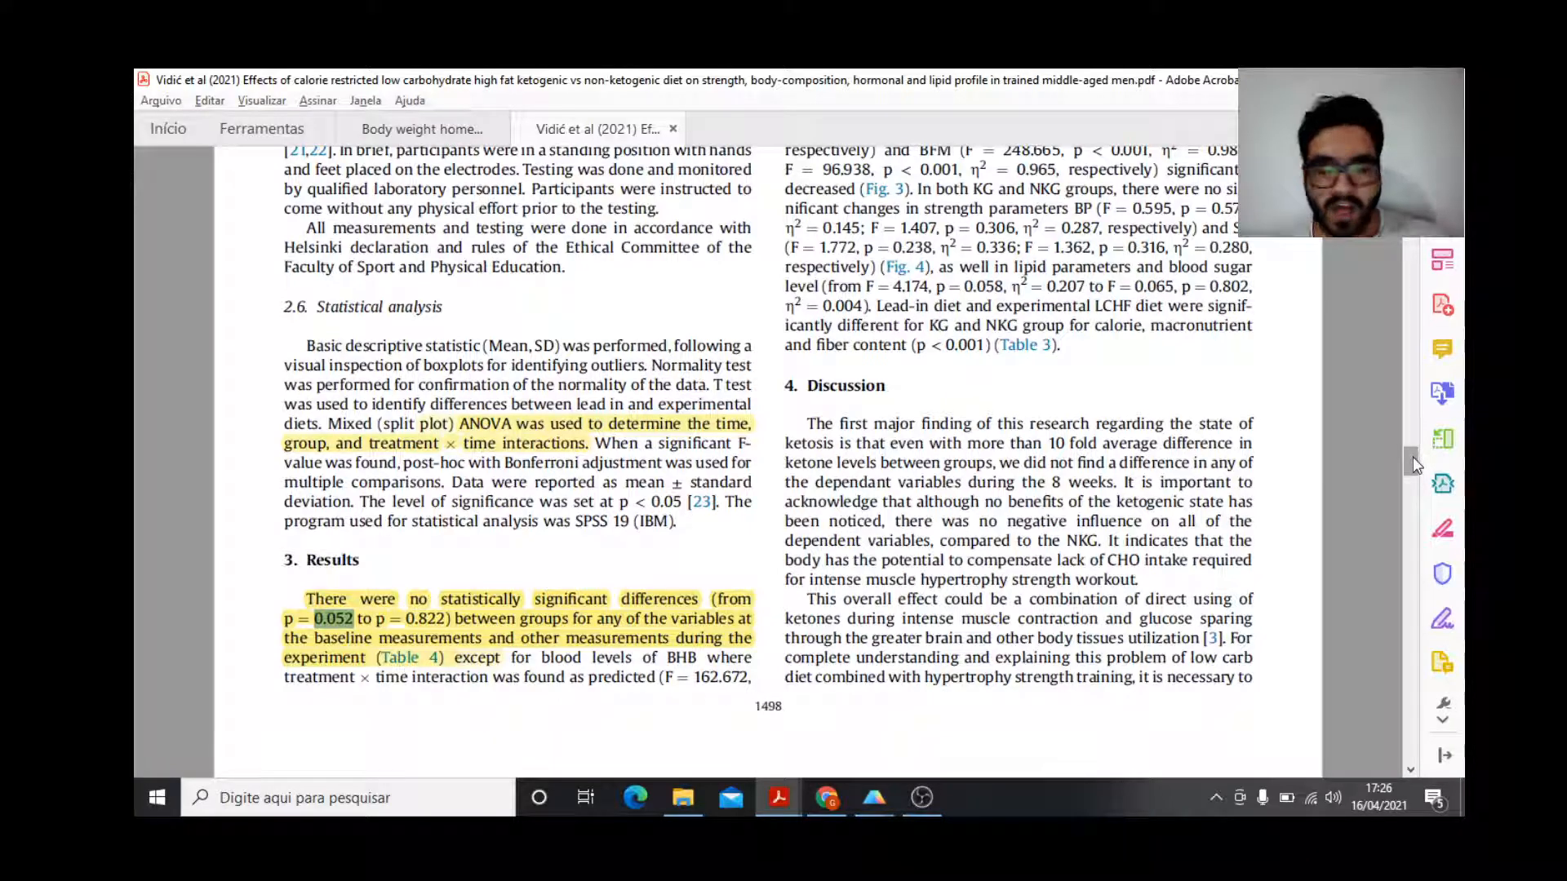
{"action": "mouse_move", "coordinate": [875, 806]}
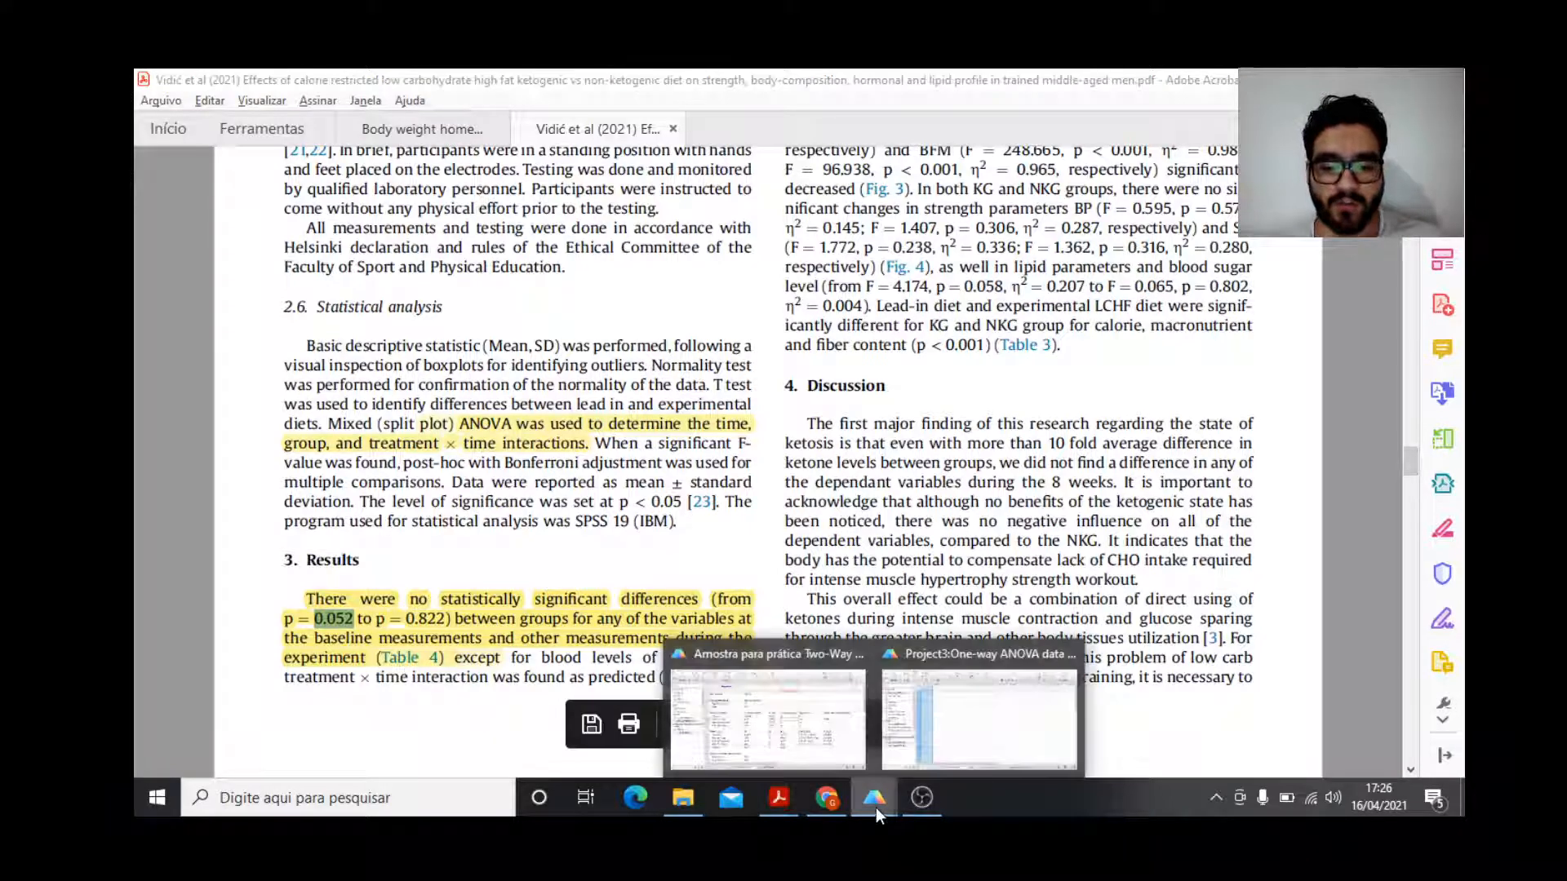
{"action": "left_click", "coordinate": [783, 718]}
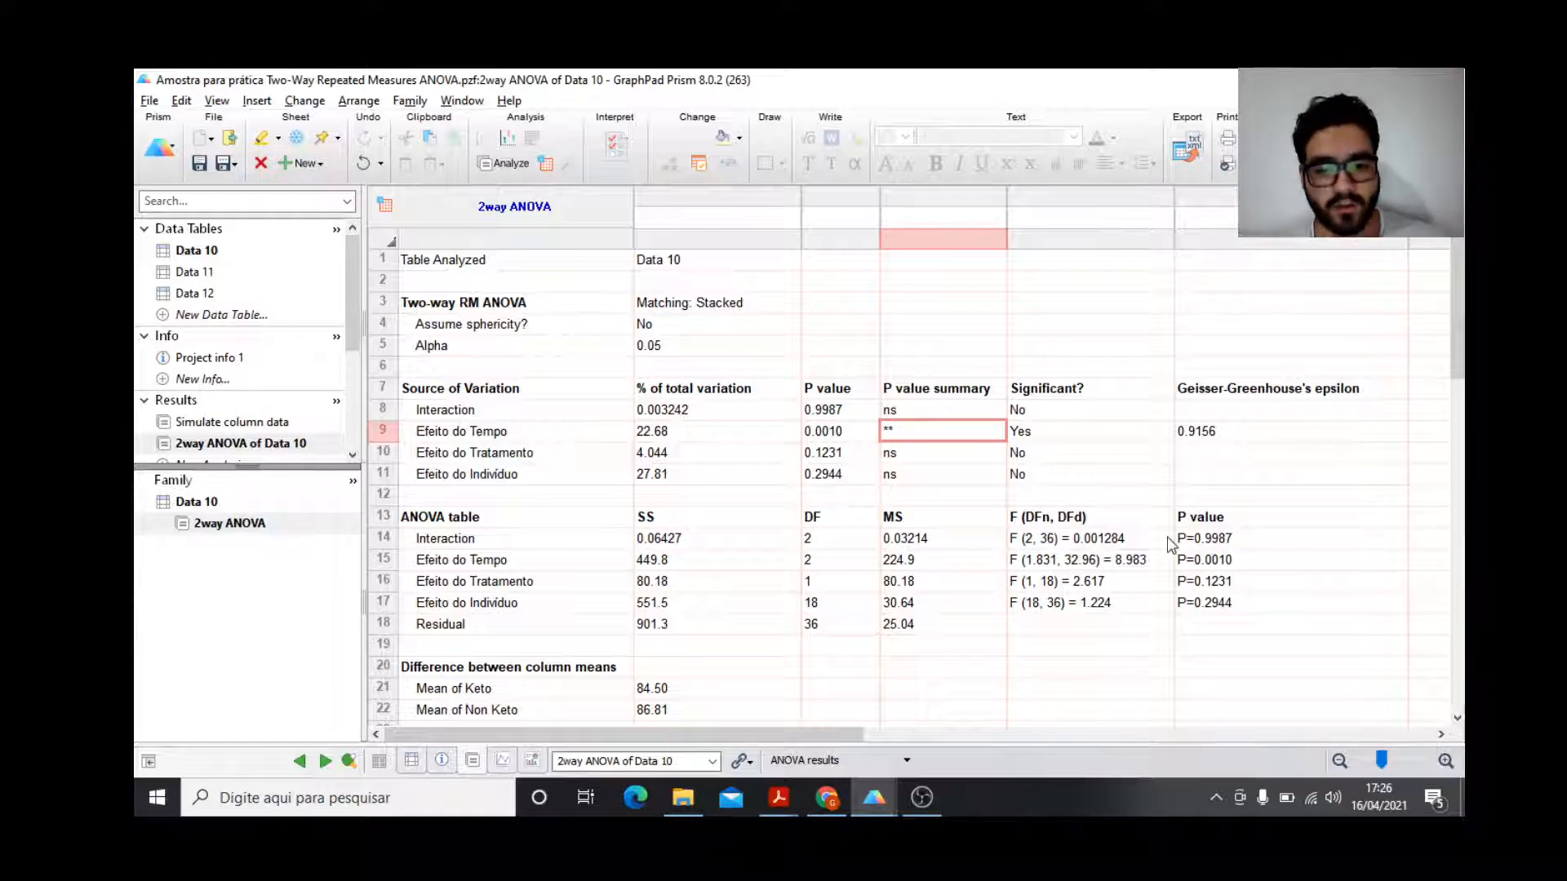
{"action": "mouse_move", "coordinate": [837, 799]}
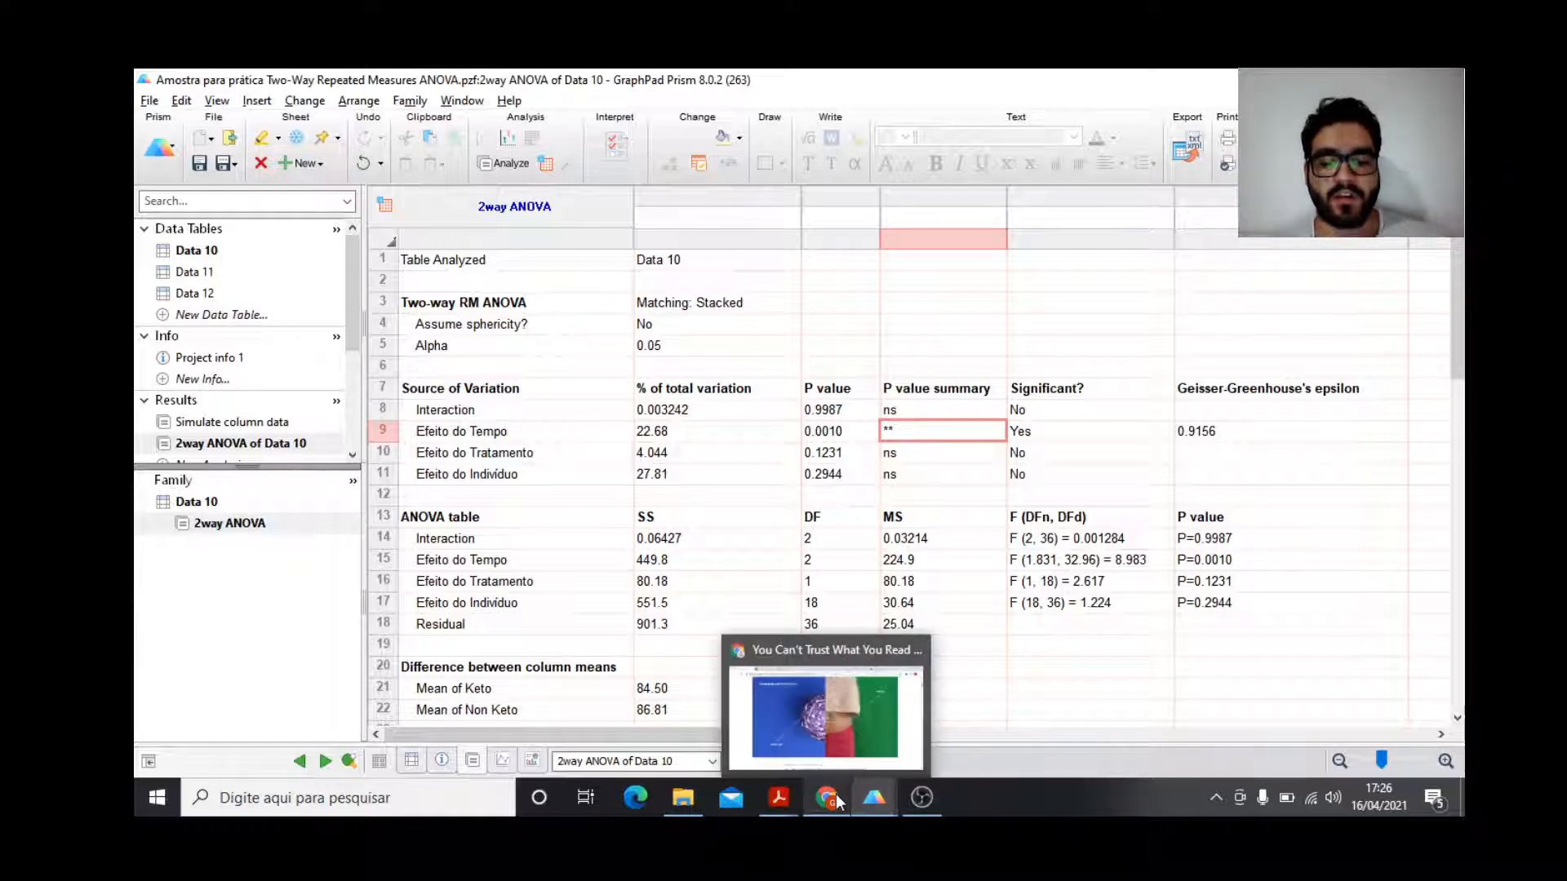
{"action": "mouse_move", "coordinate": [779, 798]}
{"action": "left_click", "coordinate": [812, 726]}
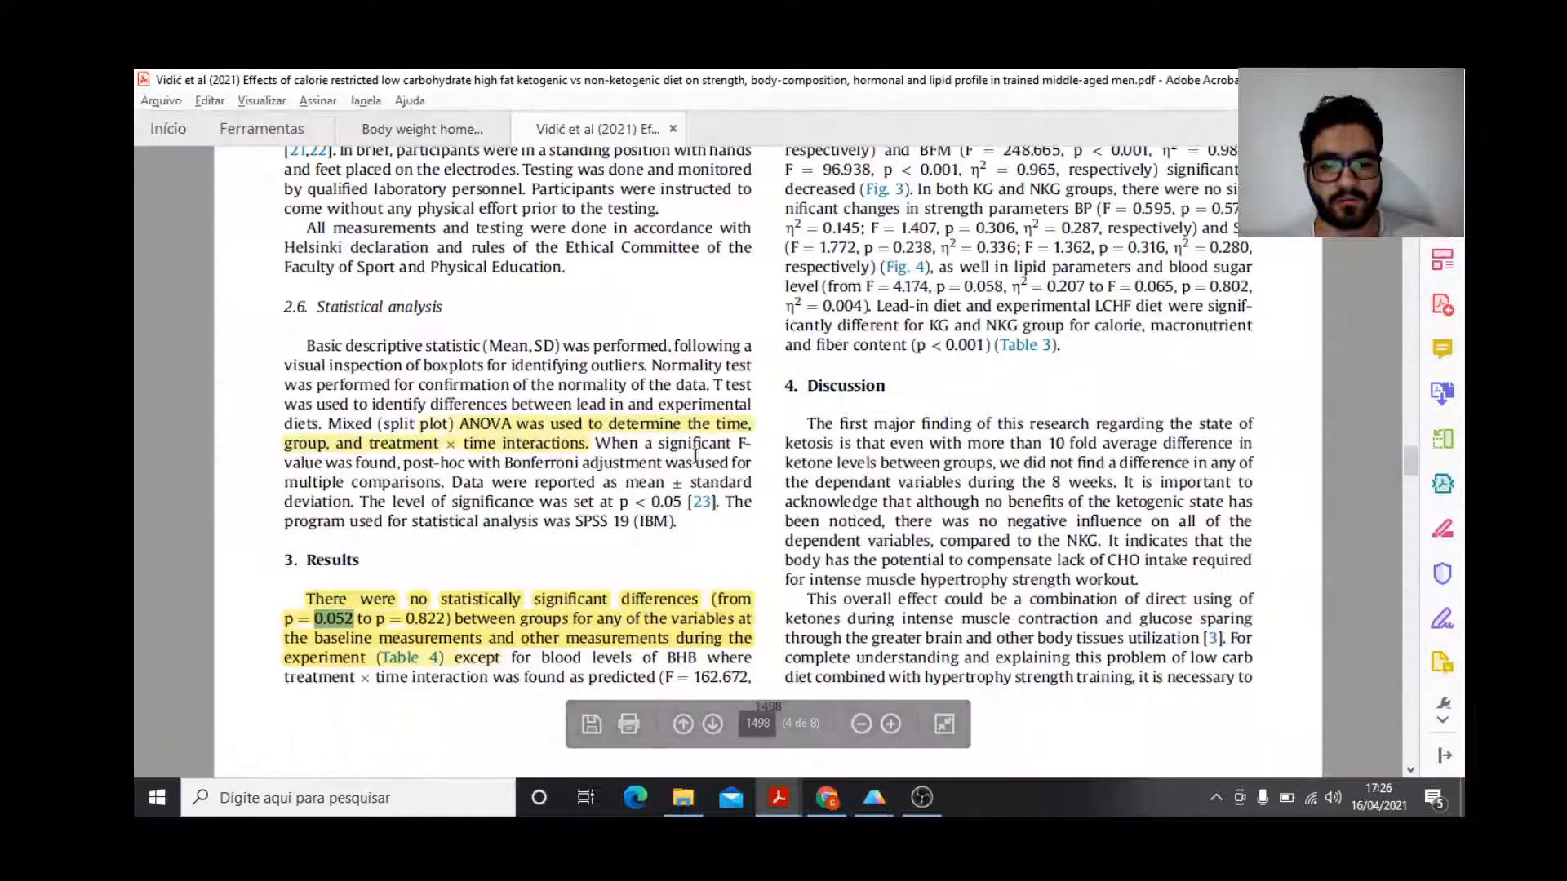